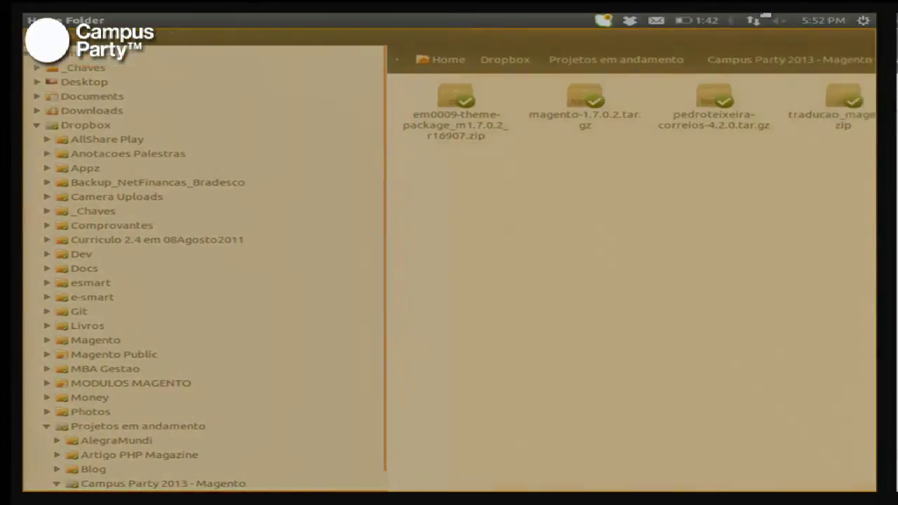
# Step: Return to the file manager and select the pedroteixeira-correios-4.2.0.tar.gz archive
pyautogui.hotkey('alt', 'Tab')
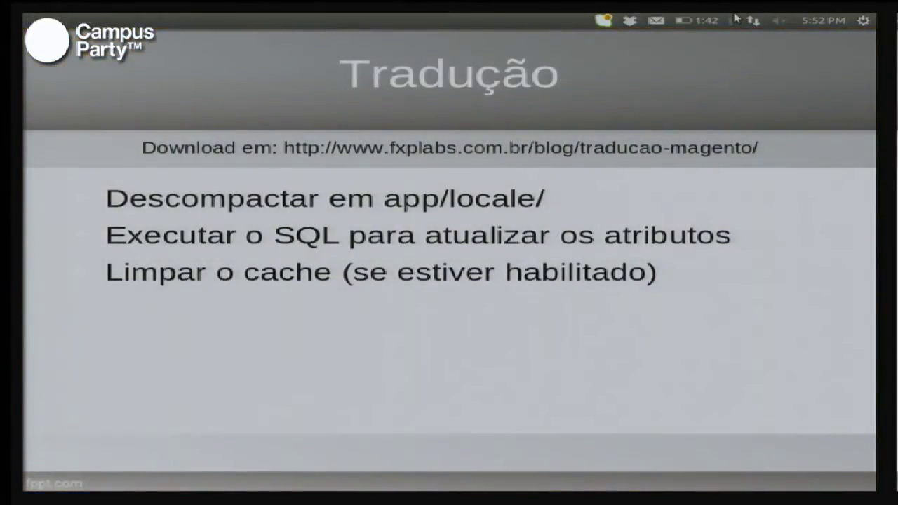
pyautogui.rightClick(26, 31)
pyautogui.click(28, 51)
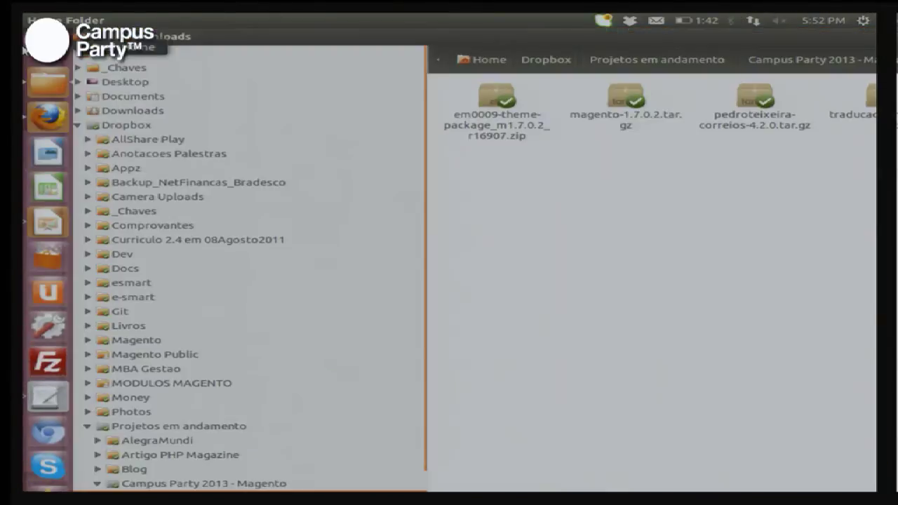
pyautogui.hotkey('alt', 'Tab')
pyautogui.press('Tab')
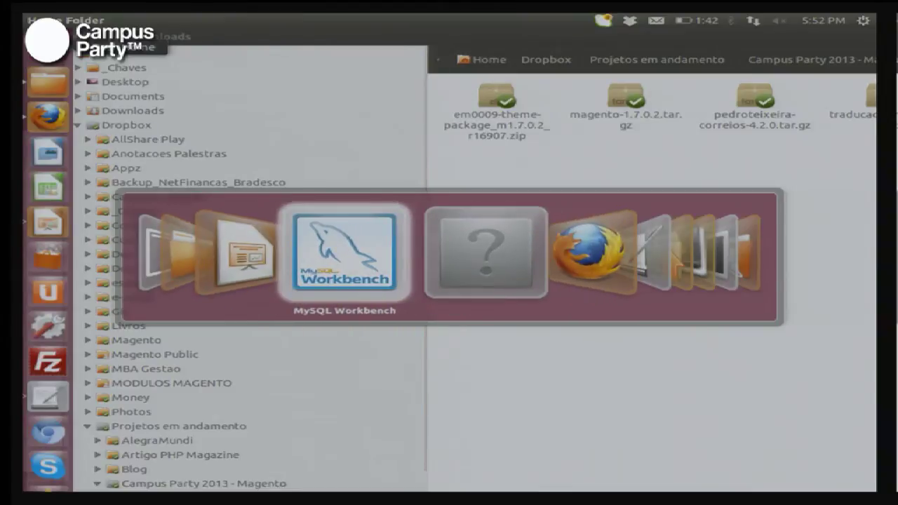
pyautogui.hotkey('shift', 'Tab')
pyautogui.hotkey('shift', 'Tab')
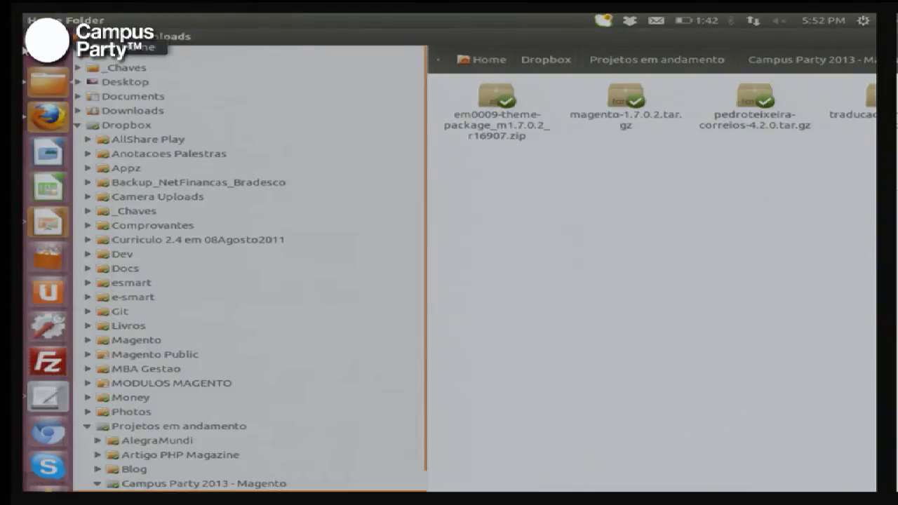
pyautogui.click(754, 105)
pyautogui.press('Right')
pyautogui.press('Left')
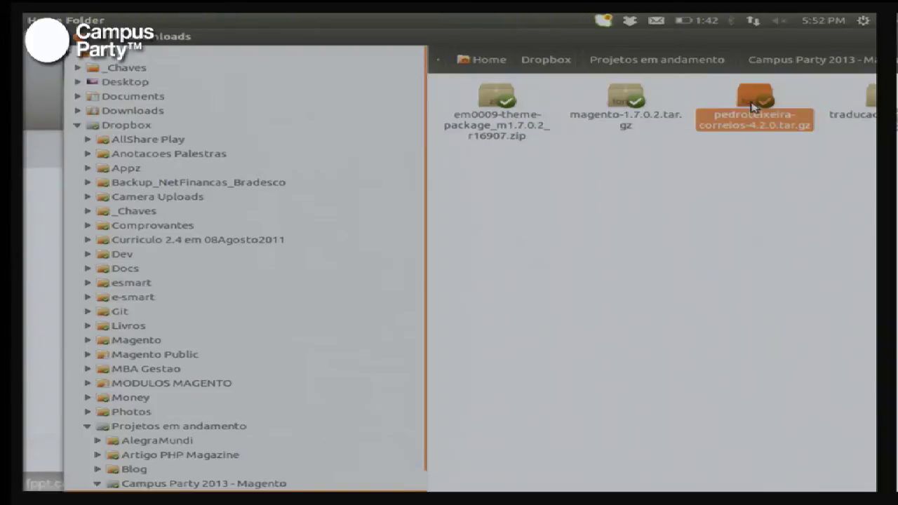
pyautogui.press('Right')
pyautogui.press('Left')
pyautogui.press('Left')
pyautogui.press('Right')
pyautogui.press('Right')
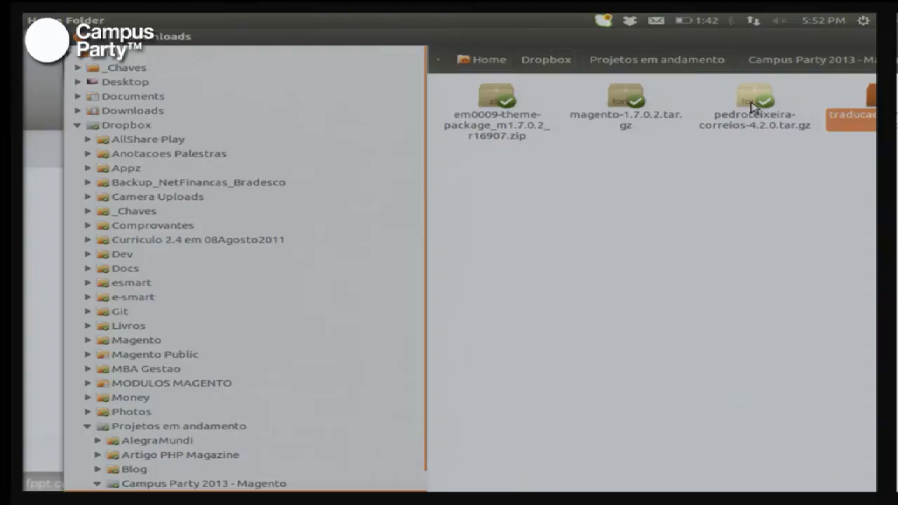
# Step: Move the file manager window further to the left
pyautogui.hotkey('alt', 'space')
pyautogui.press('m')
pyautogui.moveTo(614, 367); pyautogui.dragTo(494, 367)
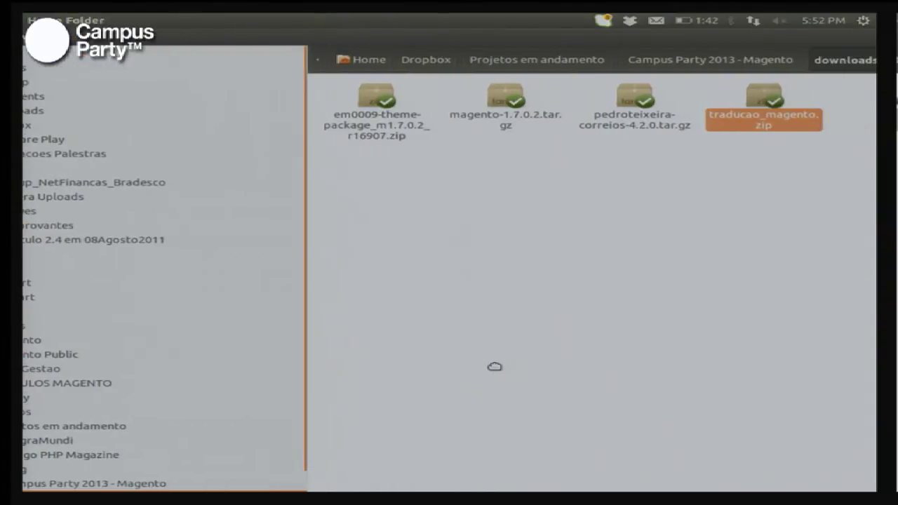
pyautogui.click(494, 366)
# Step: Open traducao_magento.zip into its traducao_magento folder, then enter the /var/www/ path in Nautilus
pyautogui.press('Return')
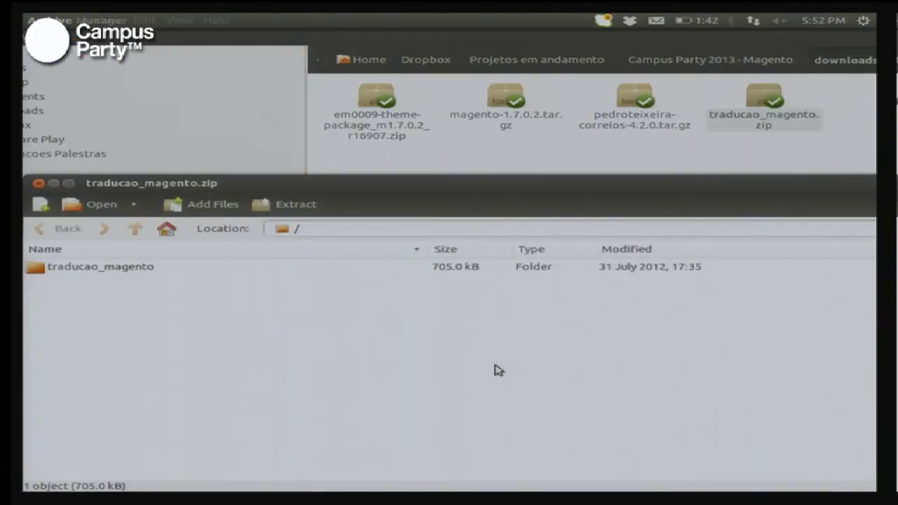
pyautogui.click(108, 275)
pyautogui.doubleClick(107, 275)
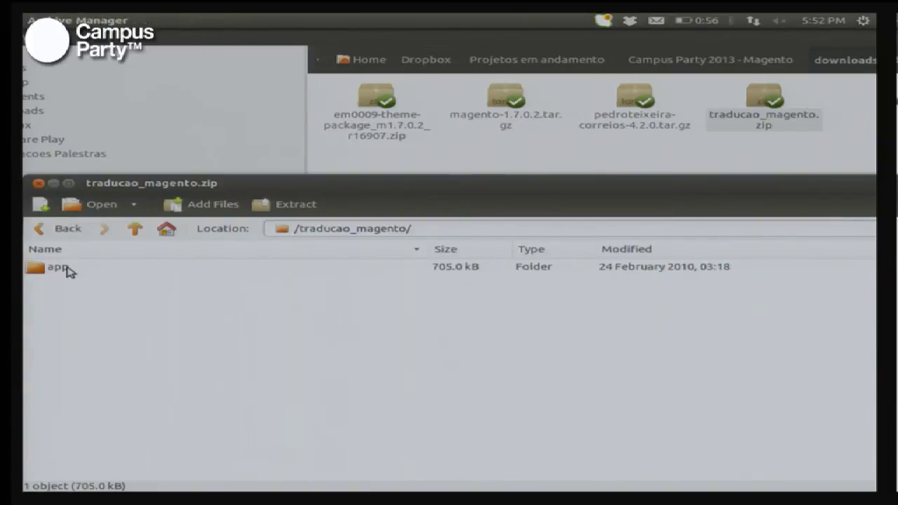
pyautogui.click(66, 274)
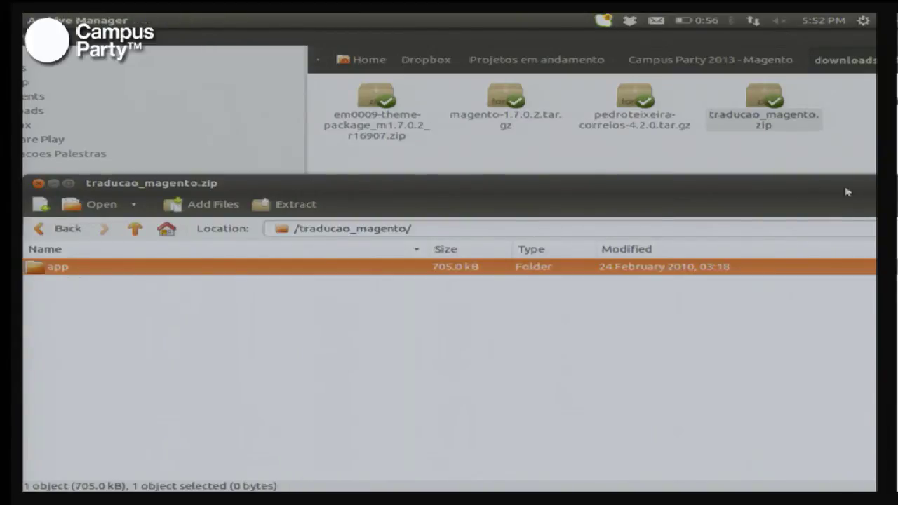
pyautogui.click(745, 172)
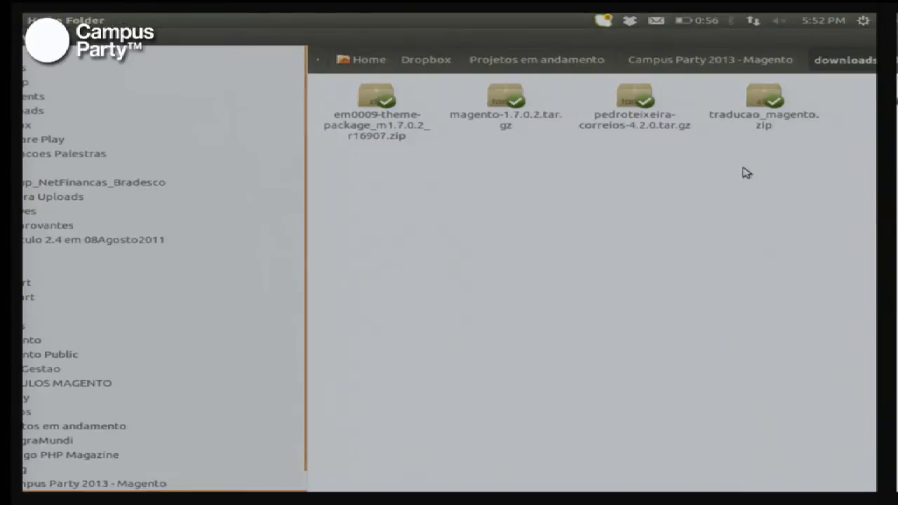
pyautogui.write('downloads')
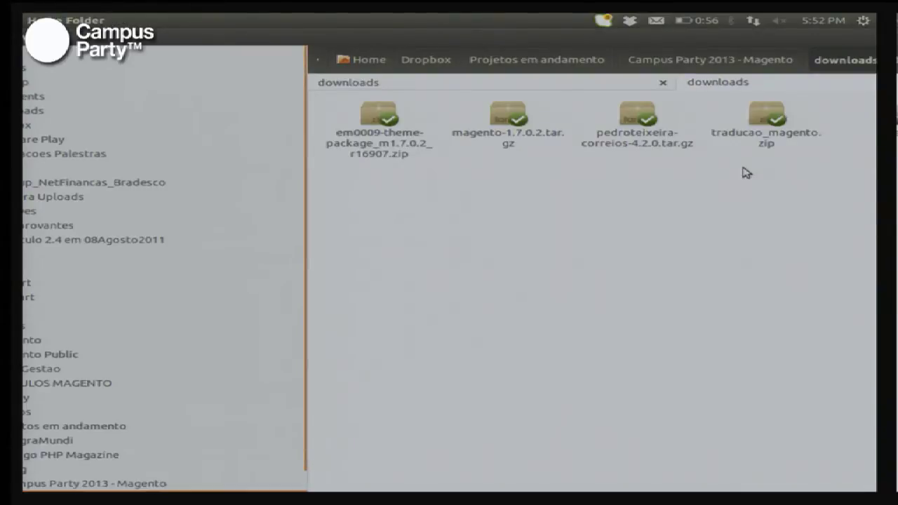
pyautogui.write('/var/www/')
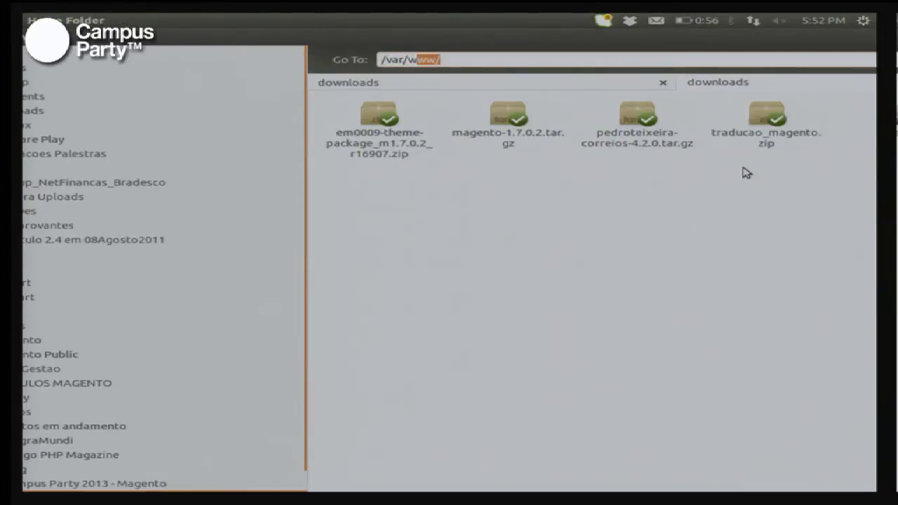
# Step: Go to /var/www, open the magento installation folder, and bring the translation archive back
pyautogui.press('Return')
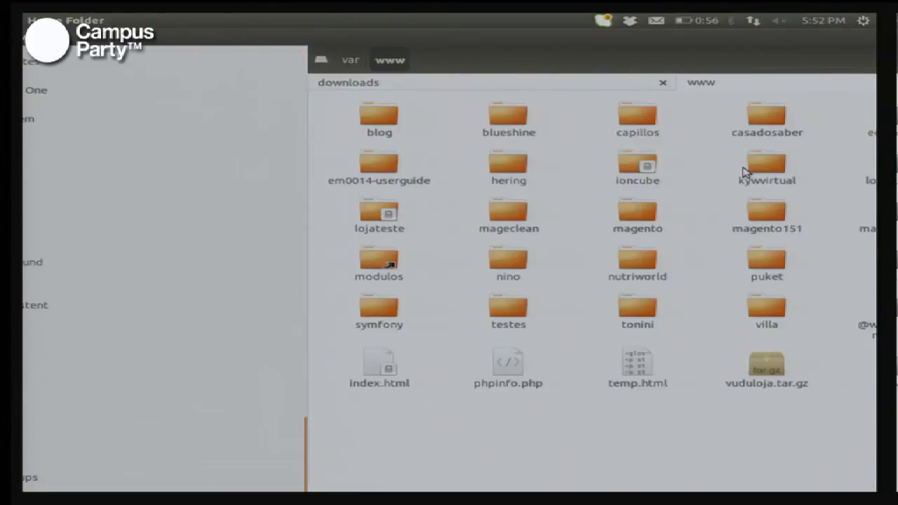
pyautogui.press('m')
pyautogui.press('Return')
pyautogui.press('BackSpace')
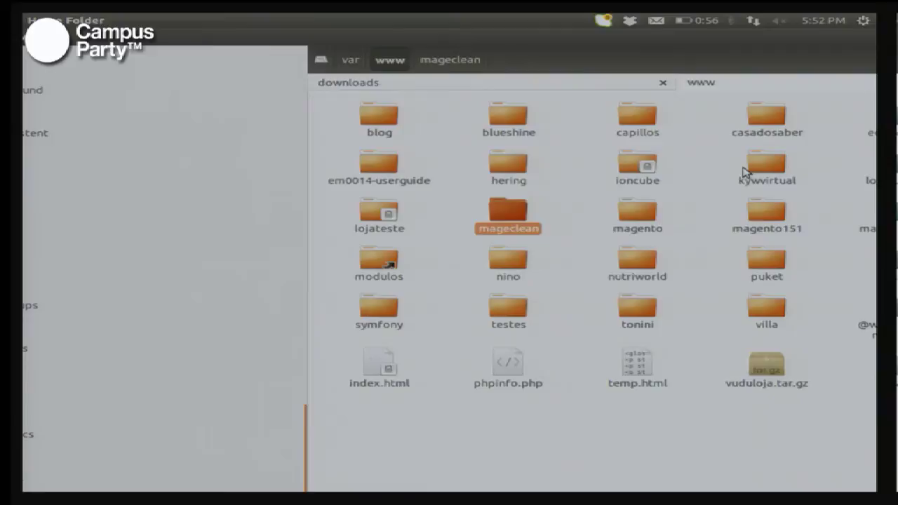
pyautogui.press('Right')
pyautogui.press('Return')
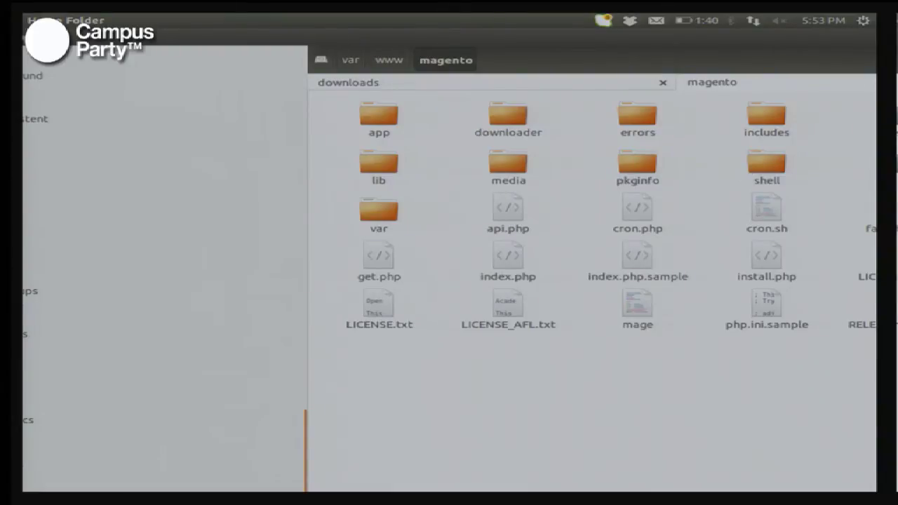
pyautogui.hotkey('alt', 'Tab')
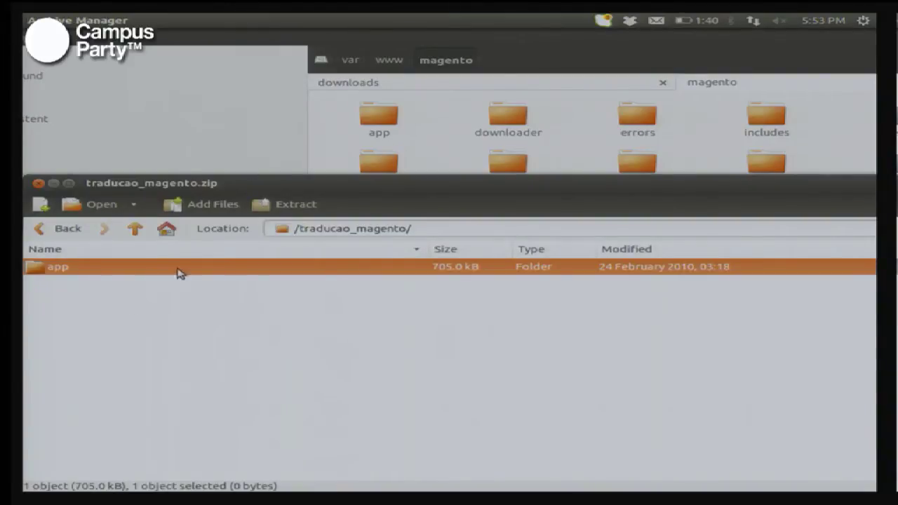
# Step: Extract the translation's app folder into /var/www/magento and switch to the Firefox admin
pyautogui.moveTo(485, 182); pyautogui.dragTo(756, 358)
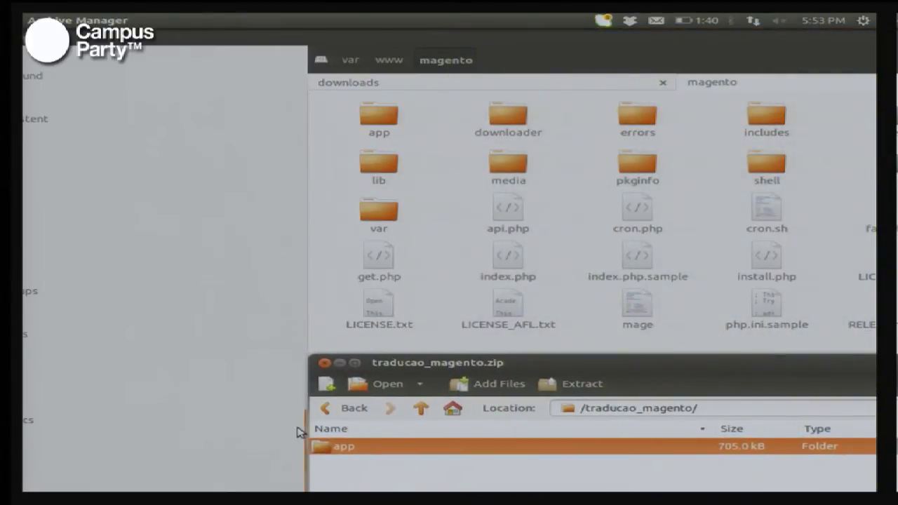
pyautogui.scroll(-3, 298, 432)
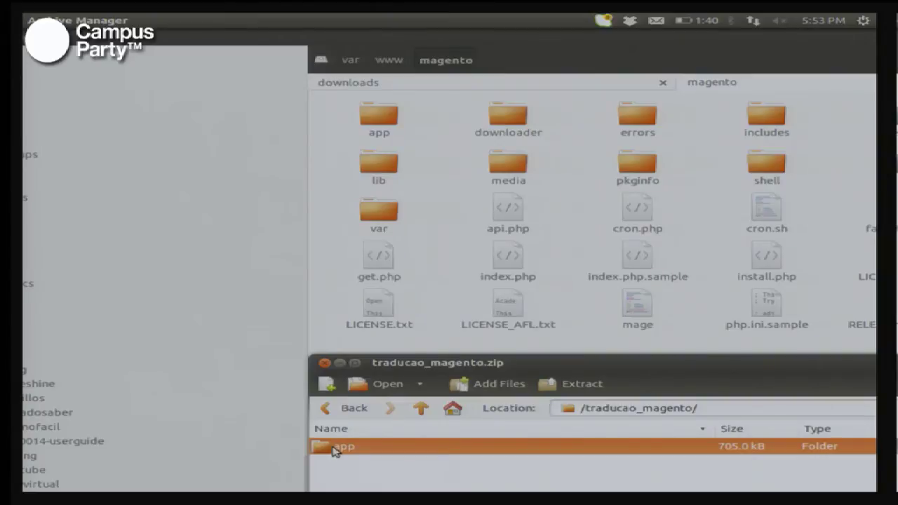
pyautogui.moveTo(335, 451); pyautogui.dragTo(577, 320)
pyautogui.hotkey('alt', 'Tab')
pyautogui.hotkey('alt', 'Tab')
pyautogui.hotkey('alt', 'Tab')
pyautogui.hotkey('alt', 'Tab')
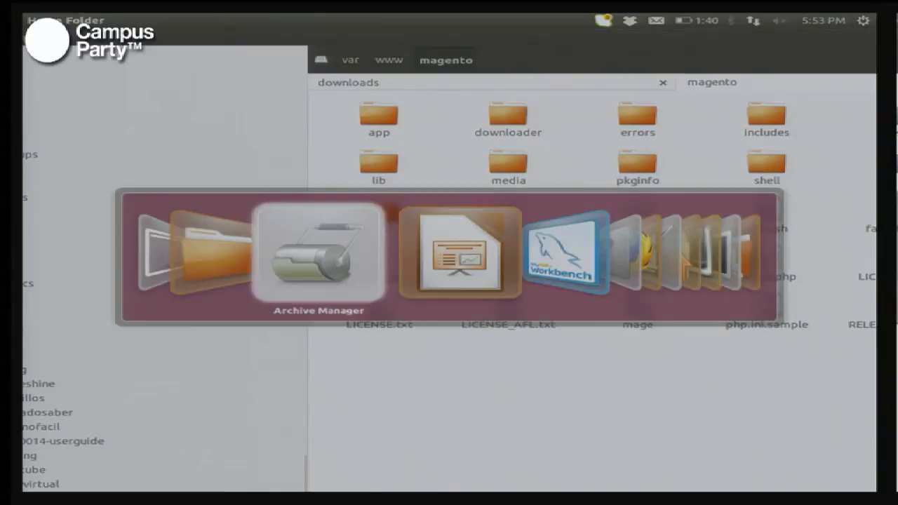
pyautogui.hotkey('alt', 'Tab')
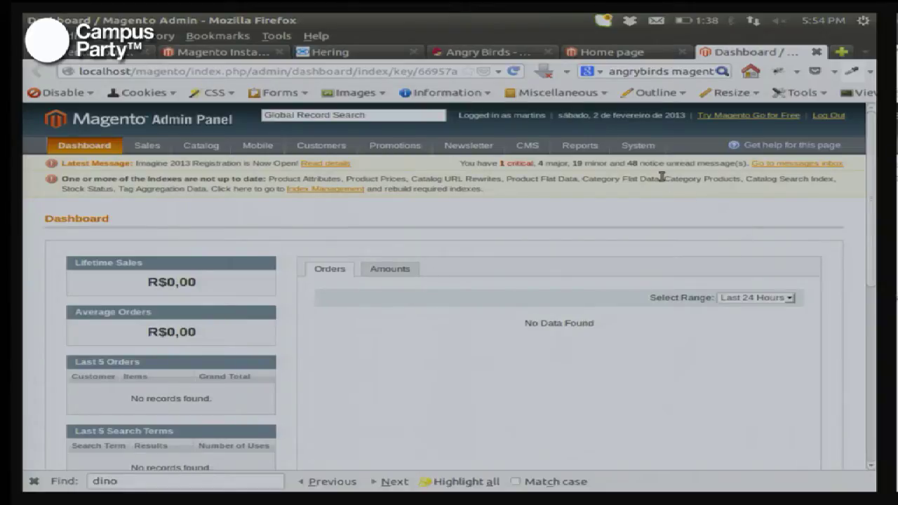
# Step: Bring up the System menu's Cache Management entry from the admin Dashboard
pyautogui.moveTo(639, 148)
pyautogui.moveTo(646, 327)
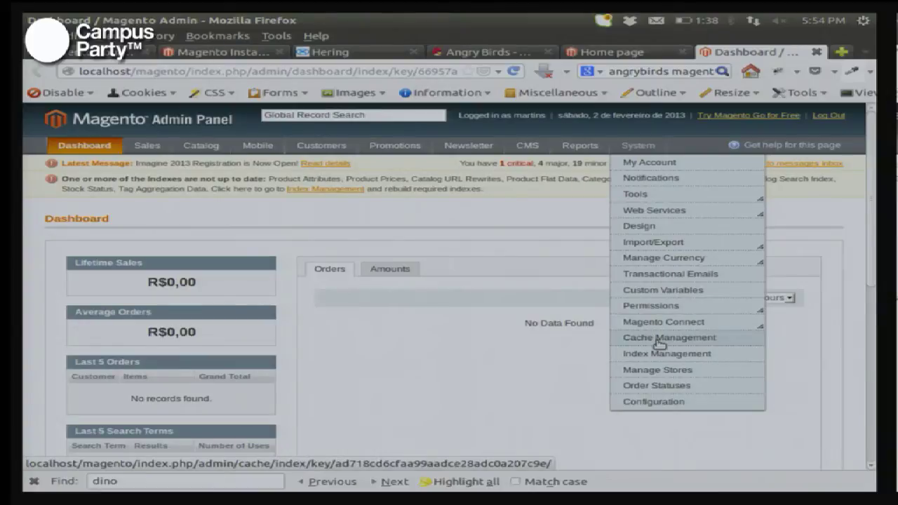
# Step: On Cache Management, select all eight cache types and submit the Disable action
pyautogui.click(659, 340)
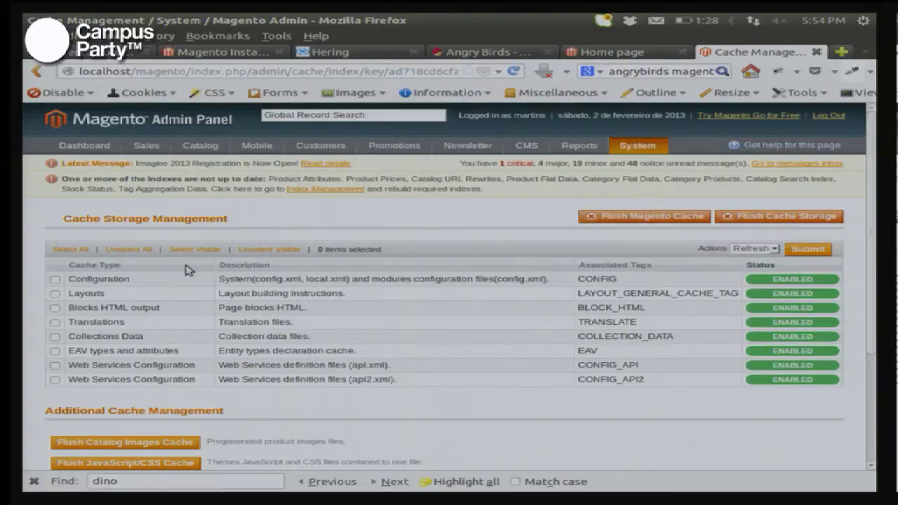
pyautogui.click(79, 250)
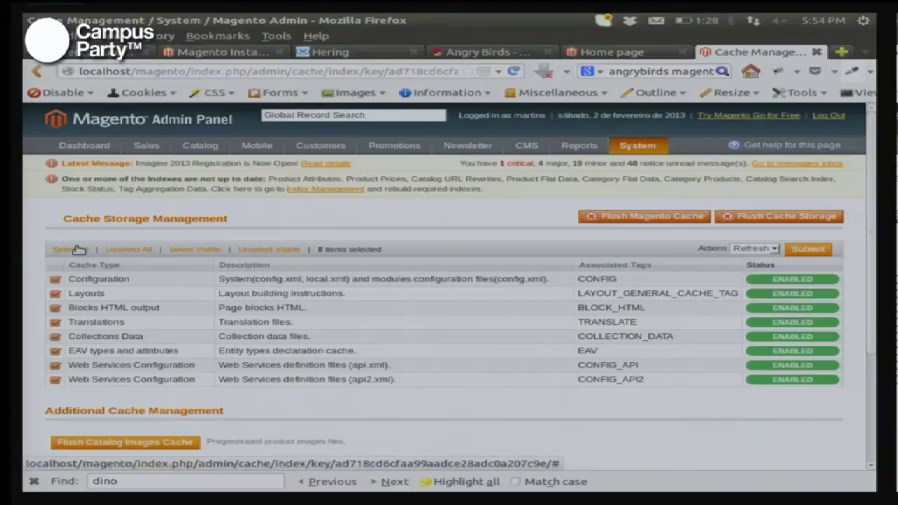
pyautogui.click(748, 249)
pyautogui.click(747, 275)
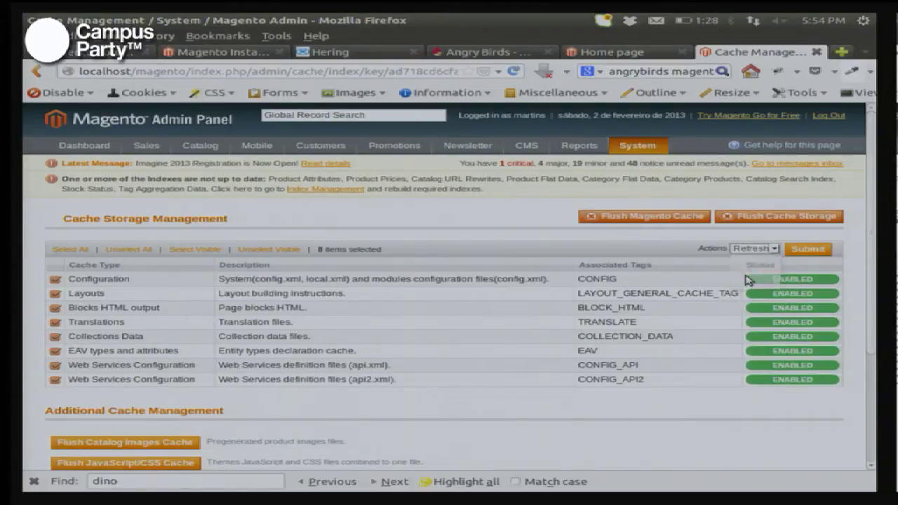
pyautogui.click(820, 253)
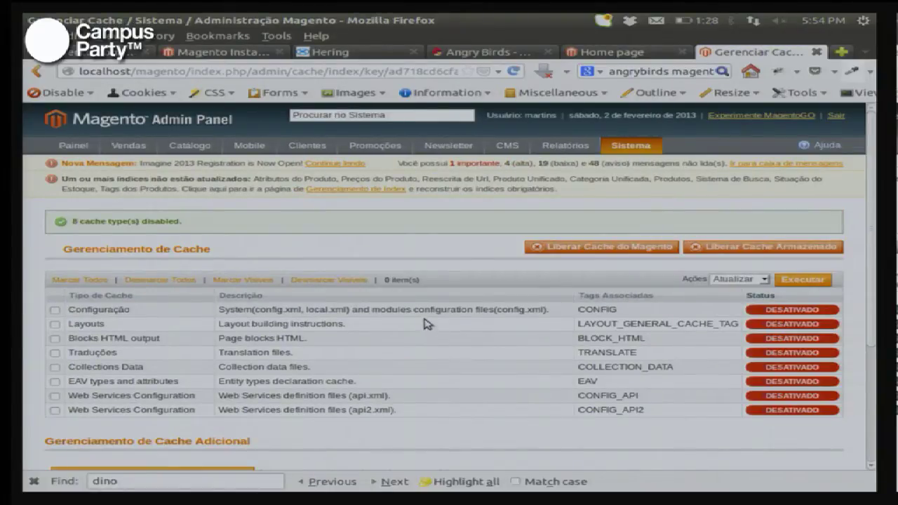
# Step: Review the Portuguese Gerenciamento de Cache page showing all eight caches as DESATIVADO
pyautogui.scroll(-2, 437, 293)
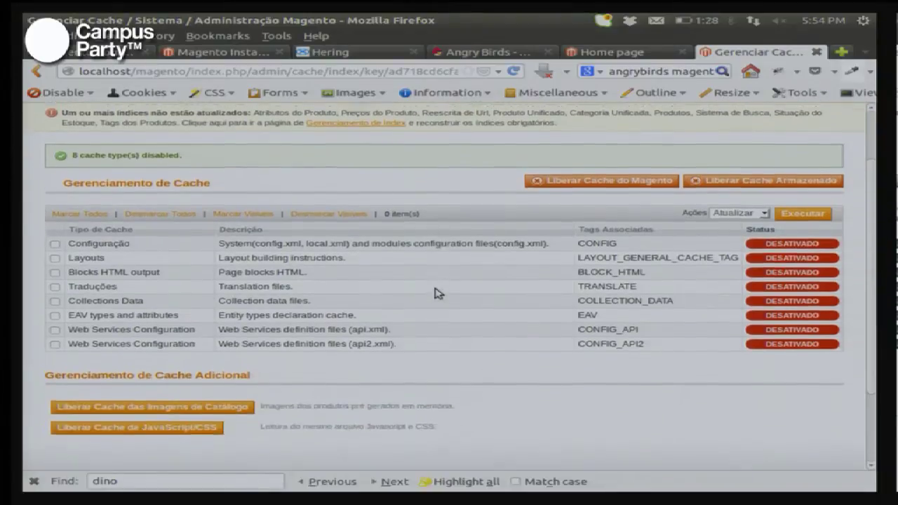
pyautogui.scroll(2, 436, 293)
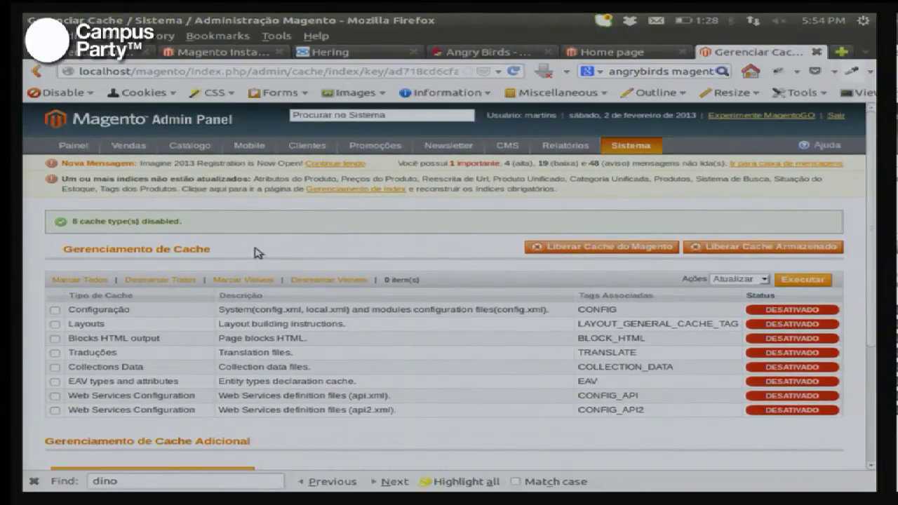
pyautogui.moveTo(192, 249); pyautogui.dragTo(62, 253)
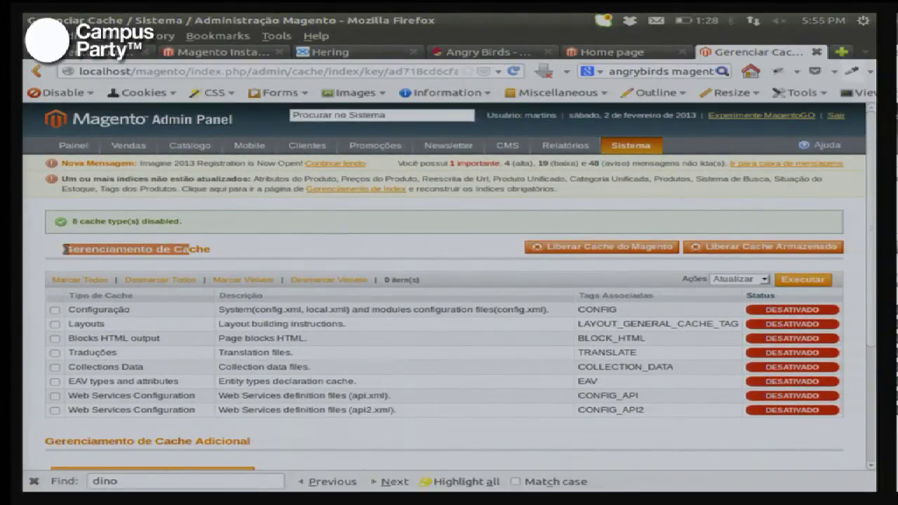
pyautogui.click(213, 244)
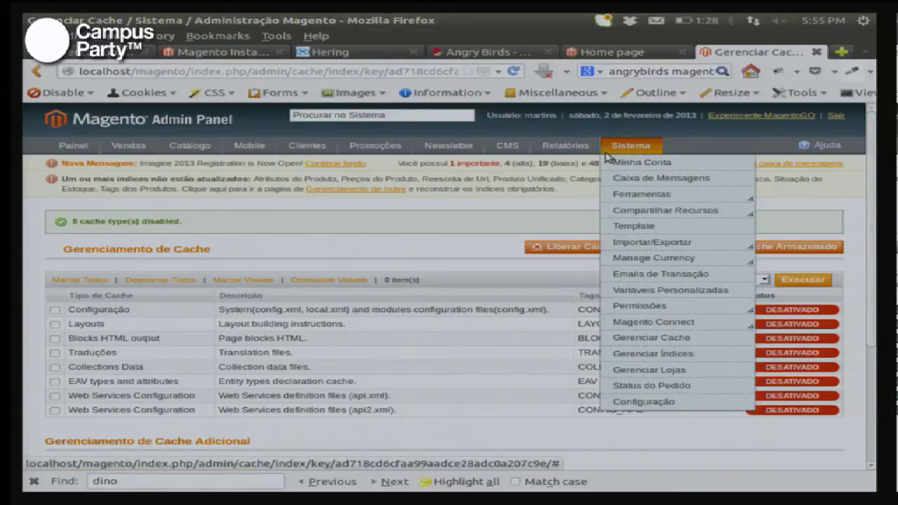
pyautogui.moveTo(320, 145)
pyautogui.moveTo(193, 150)
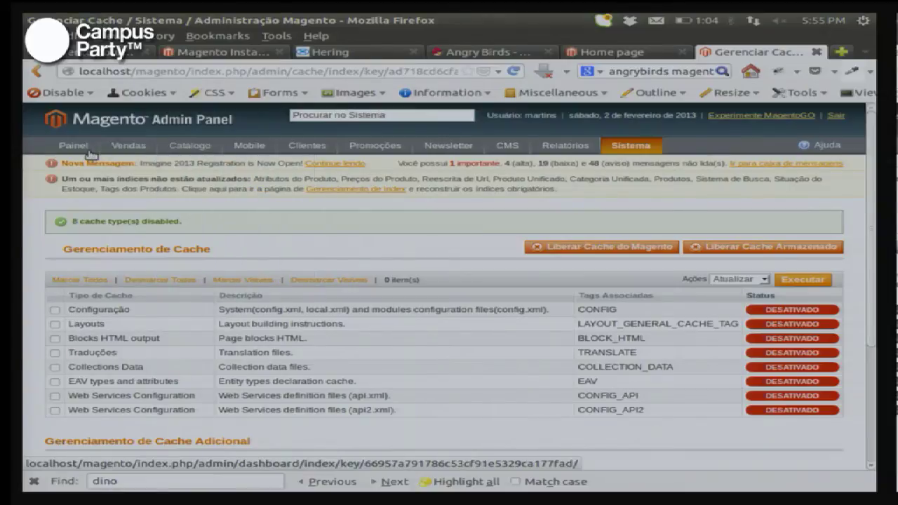
# Step: Reload the storefront home page to see Portuguese labels, then return to Gerenciar Cache
pyautogui.click(613, 61)
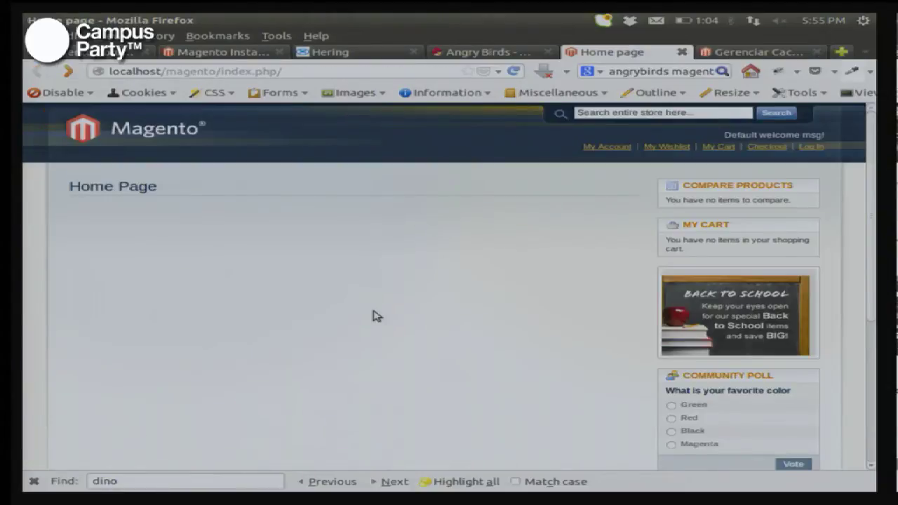
pyautogui.press('F5')
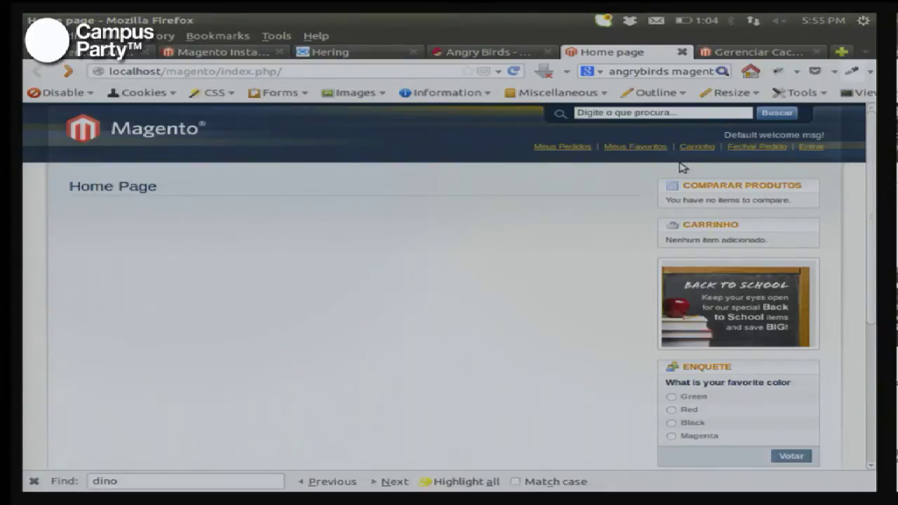
pyautogui.scroll(-5, 452, 261)
pyautogui.scroll(5, 453, 261)
pyautogui.hotkey('alt', 'Tab')
pyautogui.hotkey('alt', 'shift', 'Tab')
pyautogui.hotkey('ctrl', 'Tab')
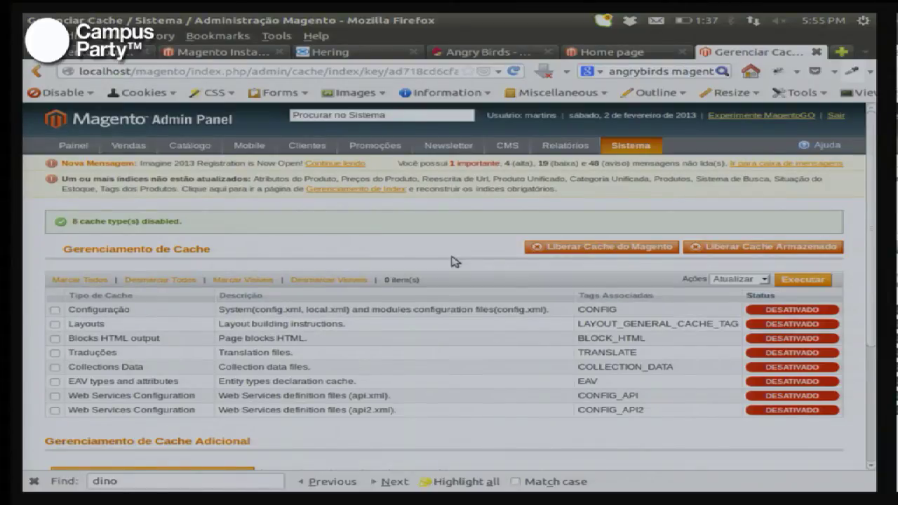
# Step: Open Catálogo > Atributos > Gerenciar Atributos, zoomed in, listing all 43 product attributes
pyautogui.moveTo(141, 155)
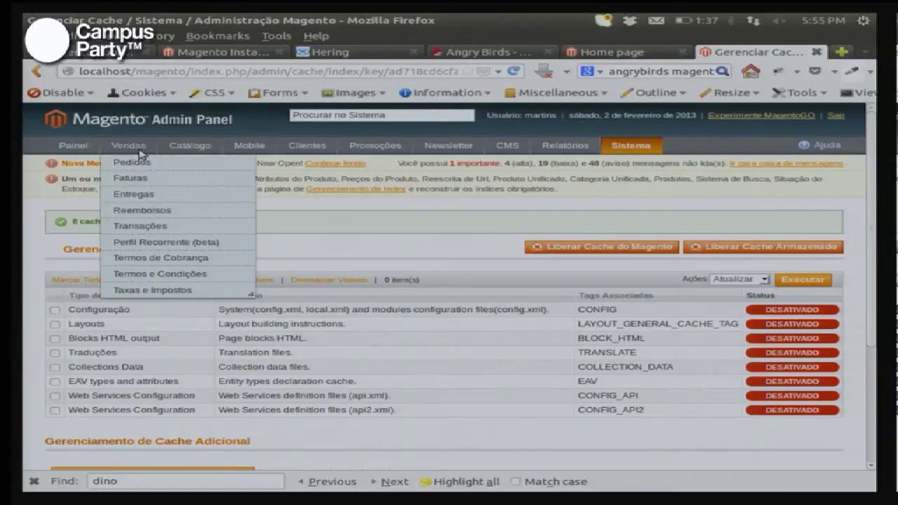
pyautogui.moveTo(189, 147)
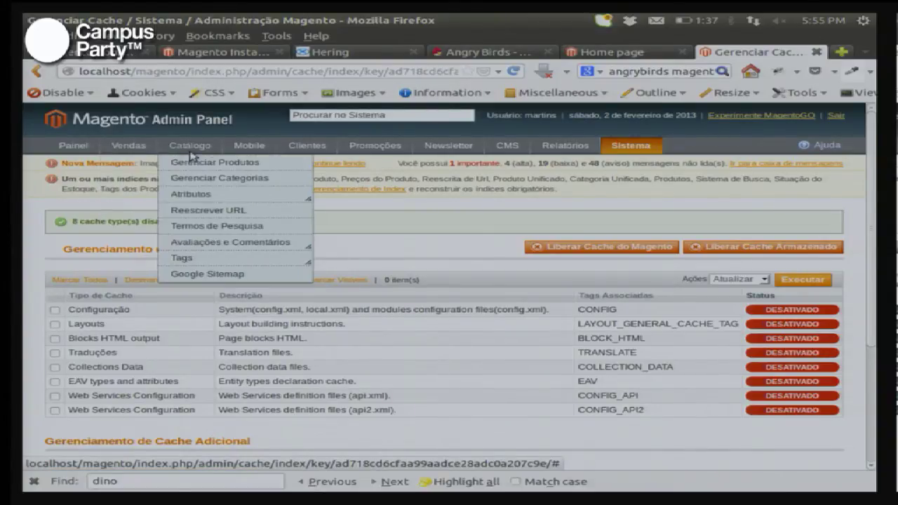
pyautogui.moveTo(204, 194)
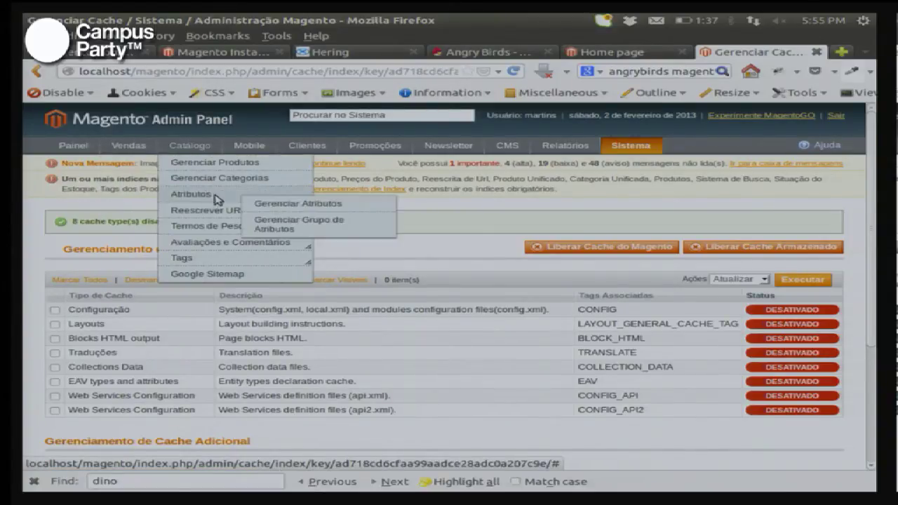
pyautogui.click(289, 203)
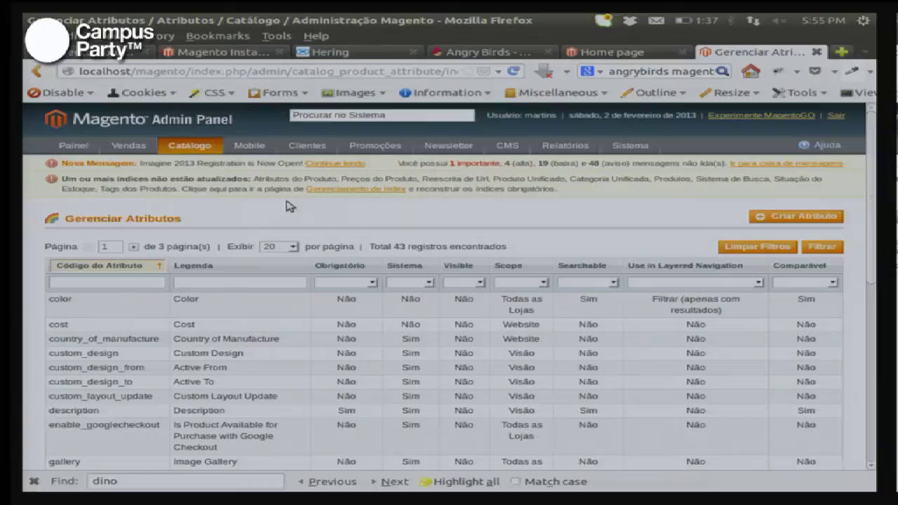
pyautogui.hotkey('ctrl', '+')
pyautogui.hotkey('ctrl', '+')
pyautogui.hotkey('ctrl', '+')
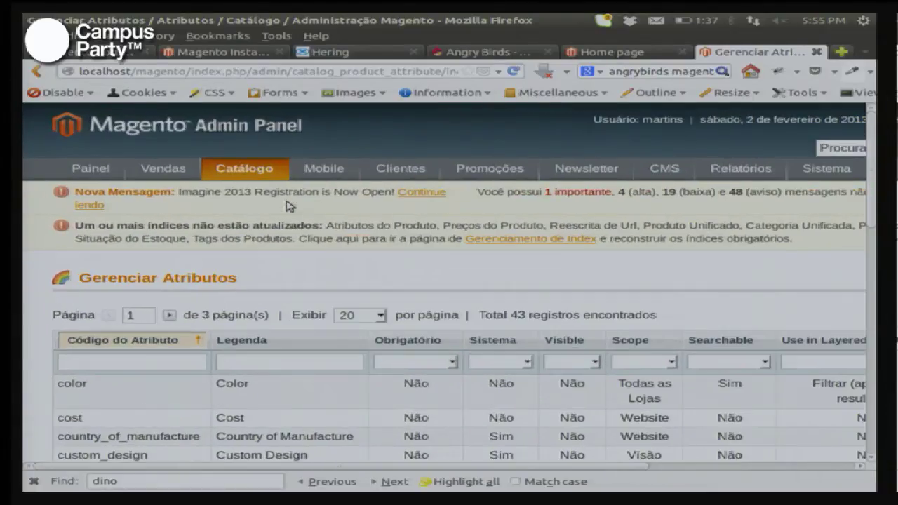
pyautogui.scroll(-5, 75, 386)
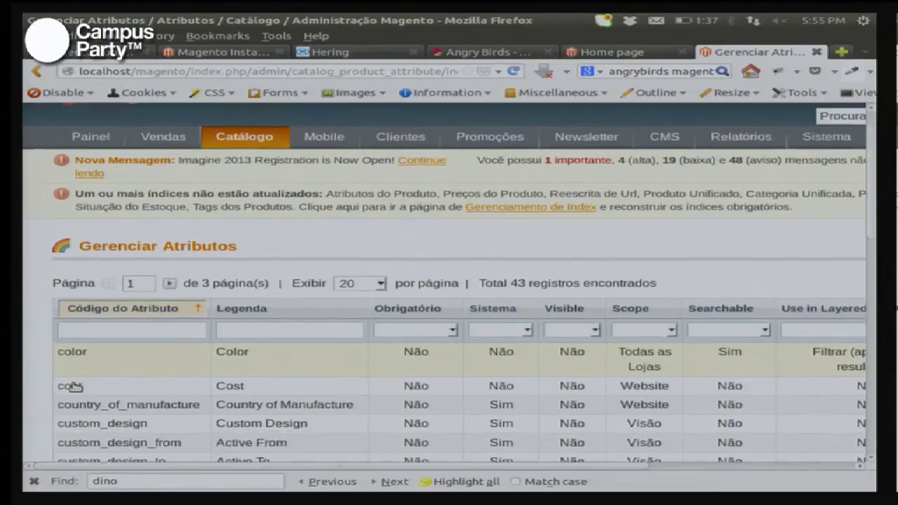
pyautogui.scroll(3, 81, 387)
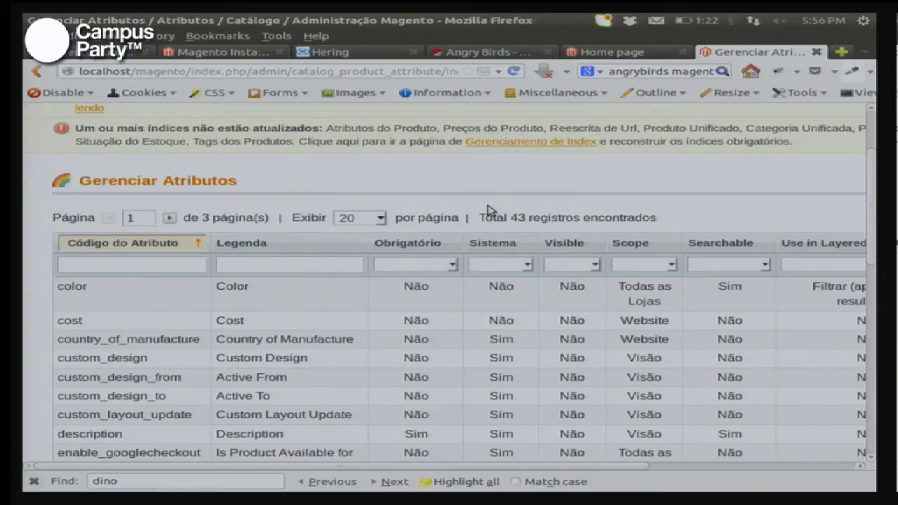
pyautogui.hotkey('alt', 'Tab')
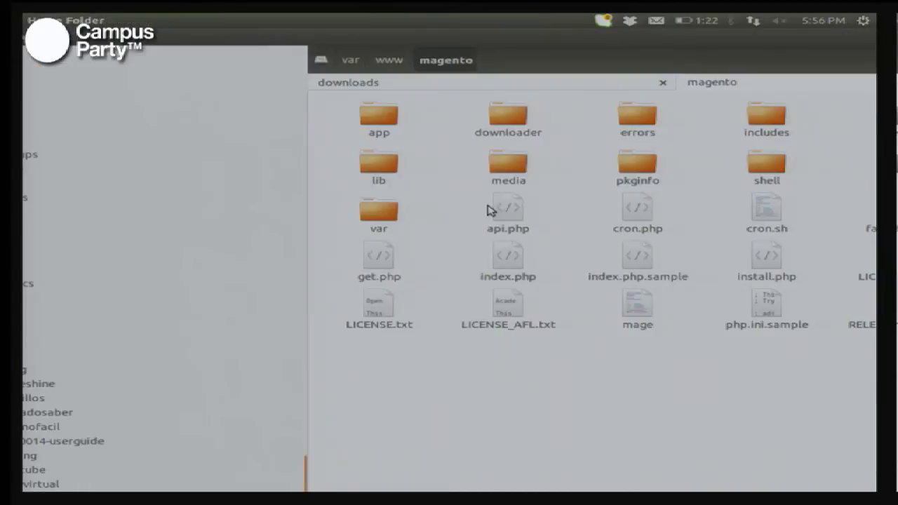
# Step: Open the Magento app folder and browse the archive down to app/locale/pt_BR/sql
pyautogui.doubleClick(380, 123)
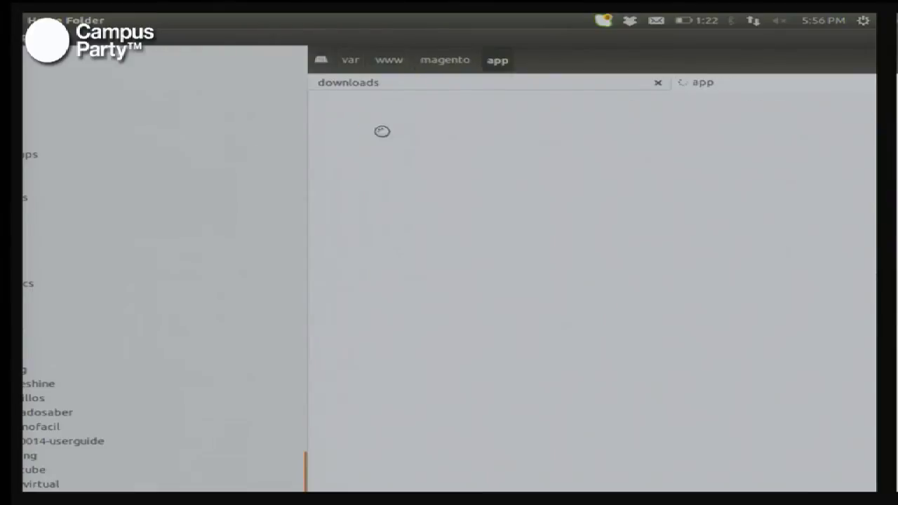
pyautogui.hotkey('alt', 'Tab')
pyautogui.hotkey('alt', 'Tab')
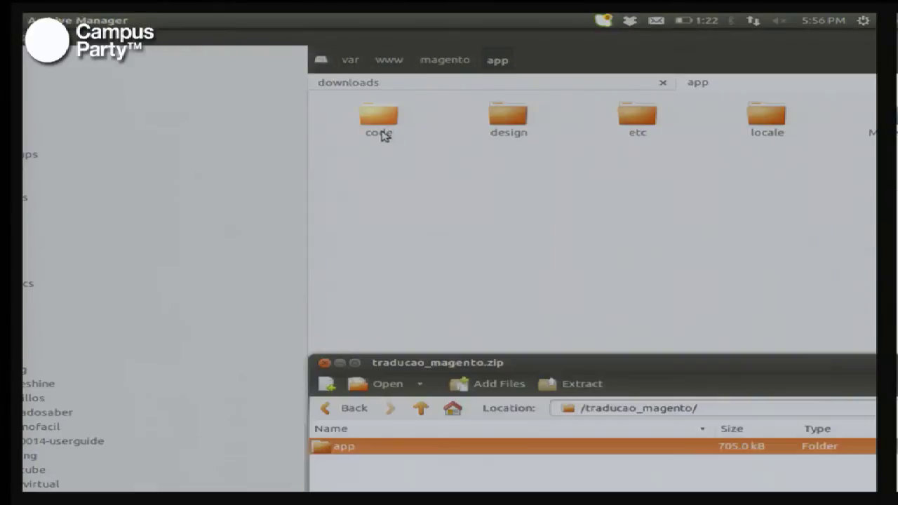
pyautogui.doubleClick(334, 449)
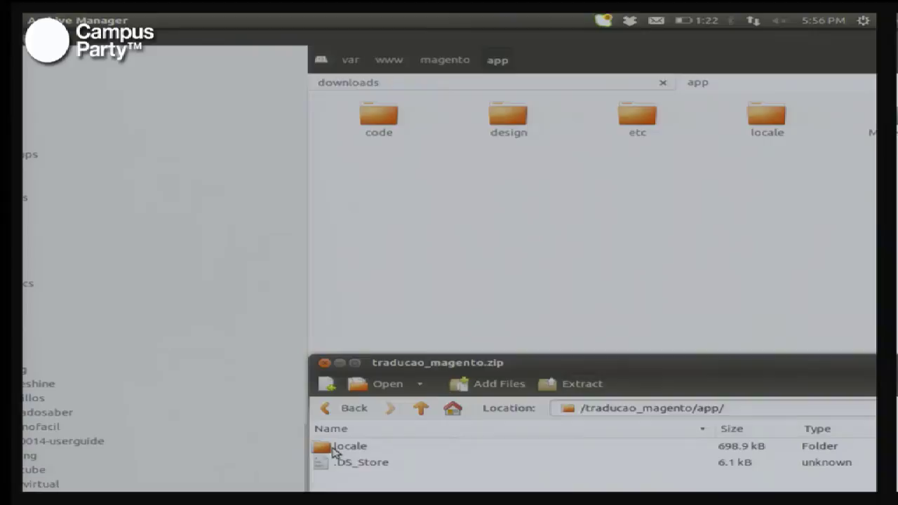
pyautogui.doubleClick(334, 449)
pyautogui.doubleClick(336, 449)
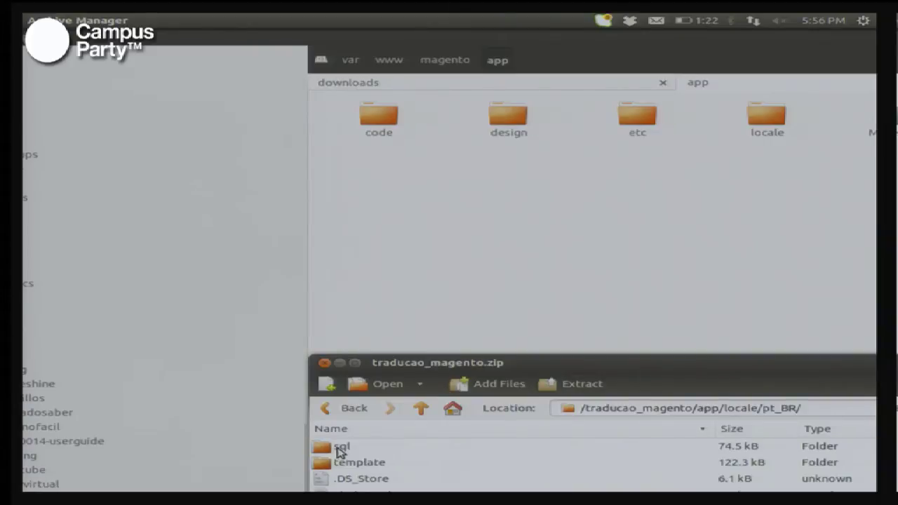
pyautogui.doubleClick(339, 450)
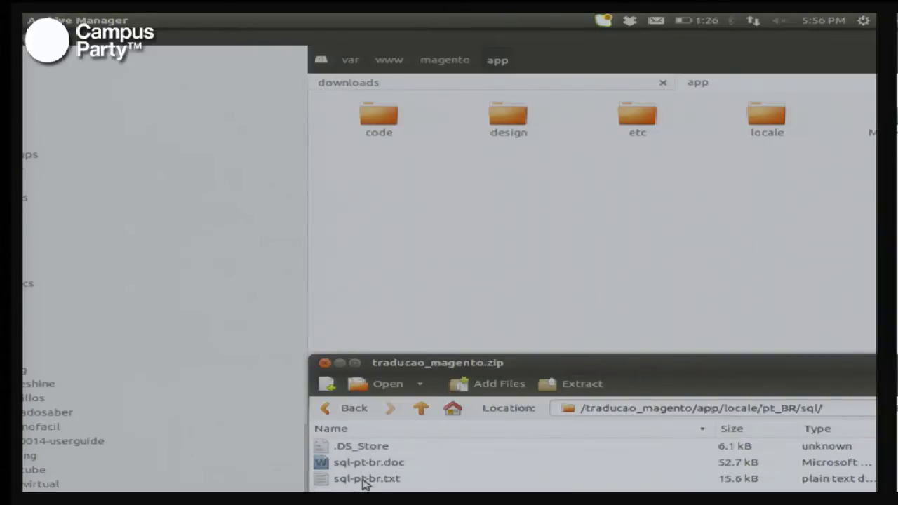
pyautogui.click(748, 274)
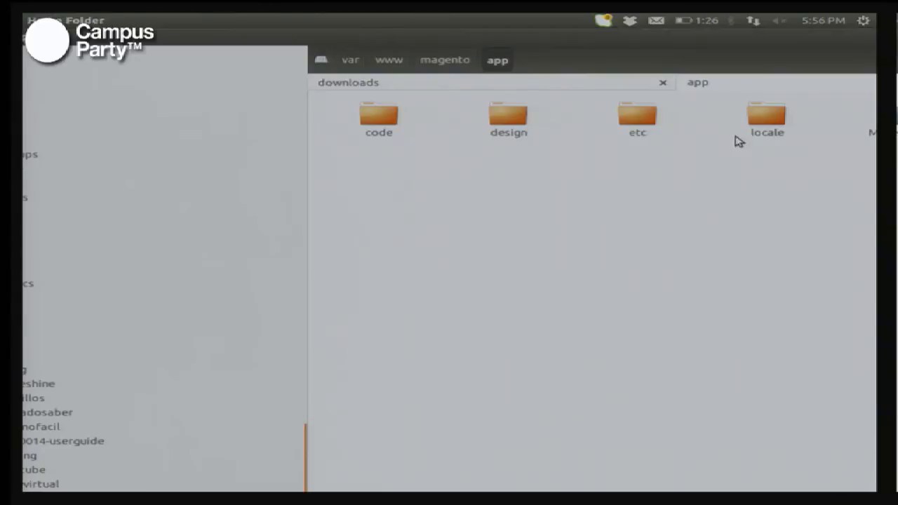
pyautogui.doubleClick(637, 124)
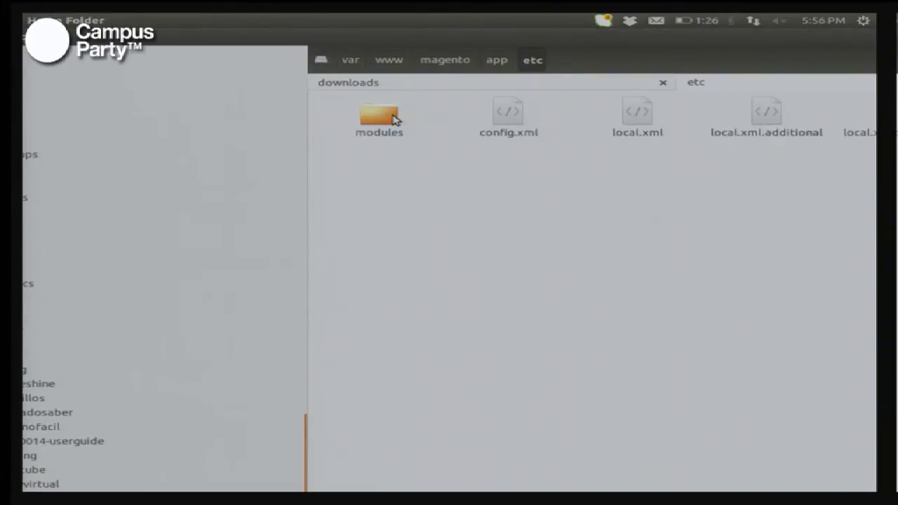
pyautogui.hotkey('alt', 'Tab')
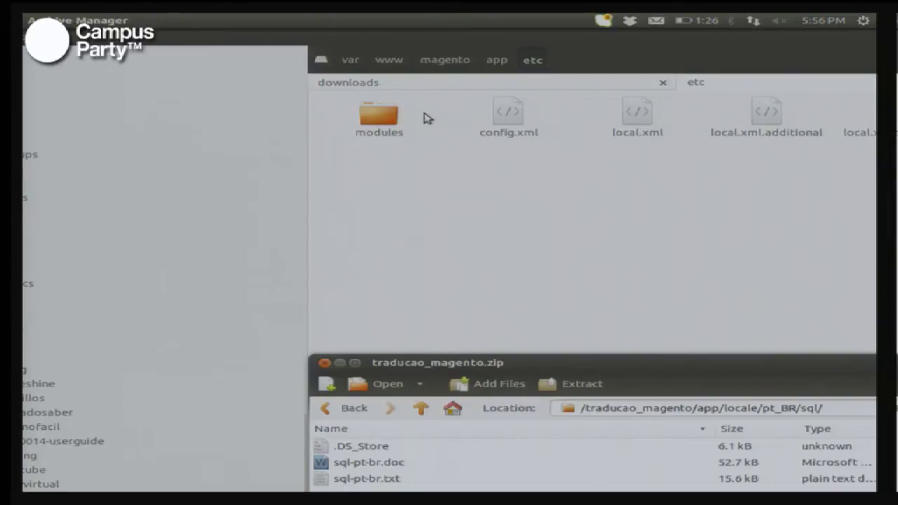
pyautogui.hotkey('alt', 'Left')
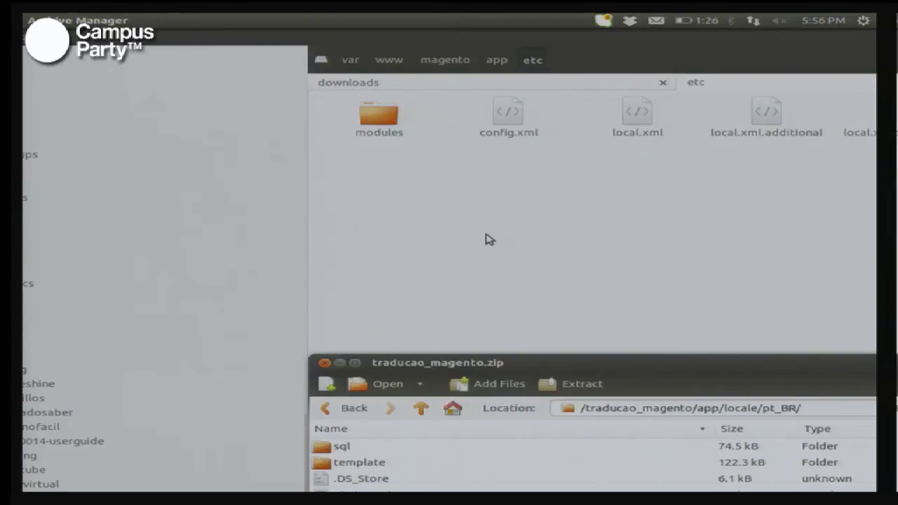
pyautogui.hotkey('alt', 'Tab')
# Step: Open magento/app/locale/pt_BR/sql/sql-pt-br.txt in gedit and select all its SQL
pyautogui.hotkey('alt', 'Up')
pyautogui.press('Right')
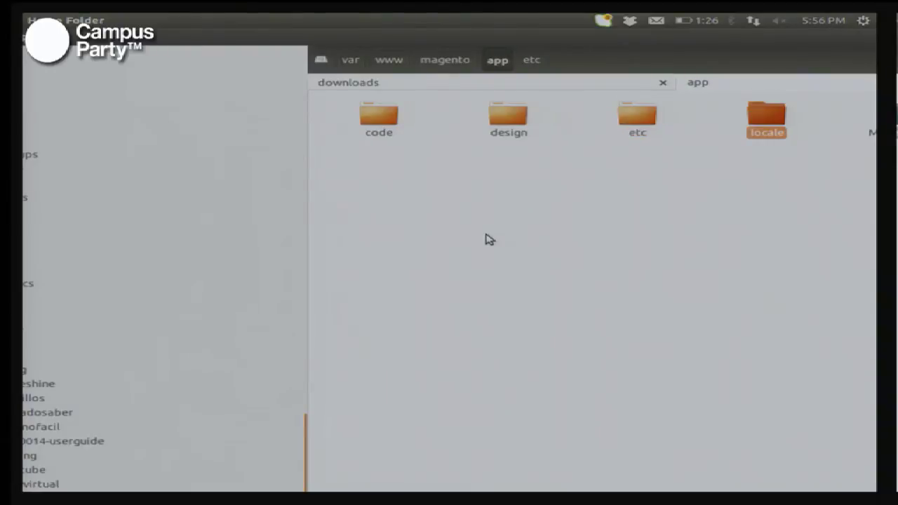
pyautogui.press('Return')
pyautogui.press('Right')
pyautogui.press('Right')
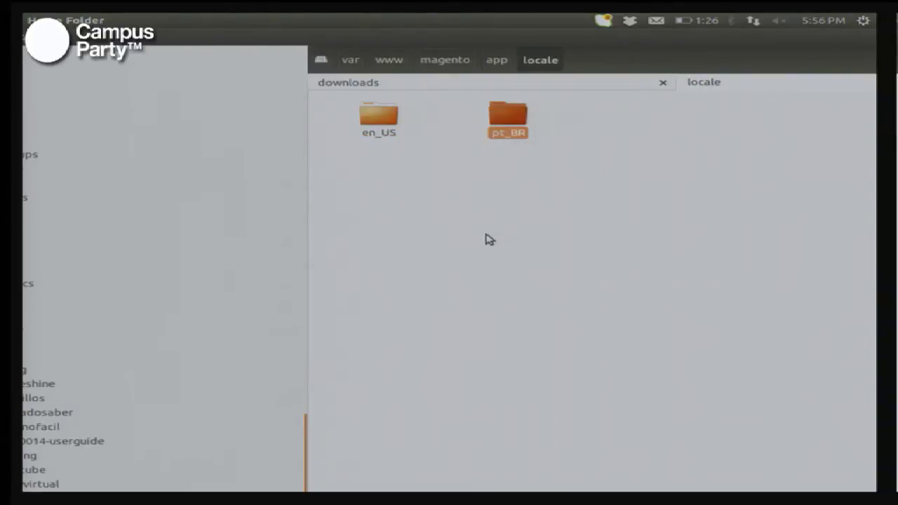
pyautogui.press('Return')
pyautogui.press('Right')
pyautogui.press('Return')
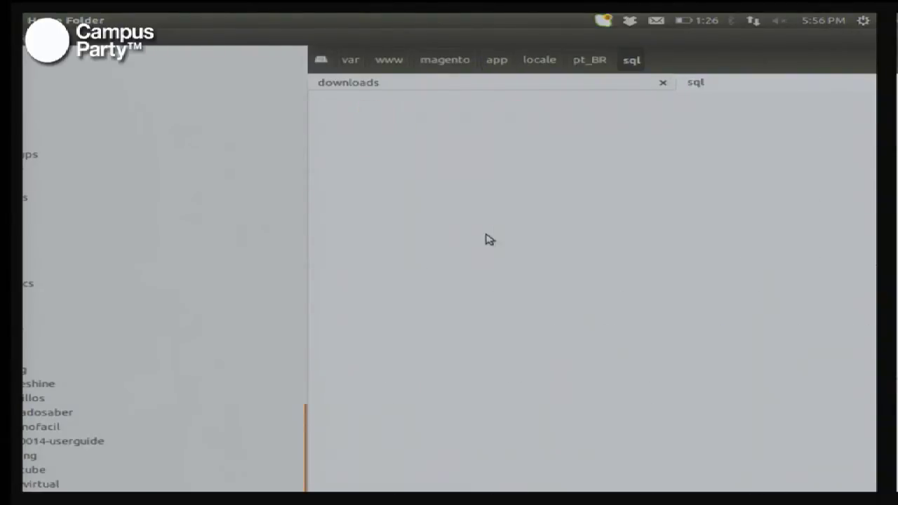
pyautogui.press('Right')
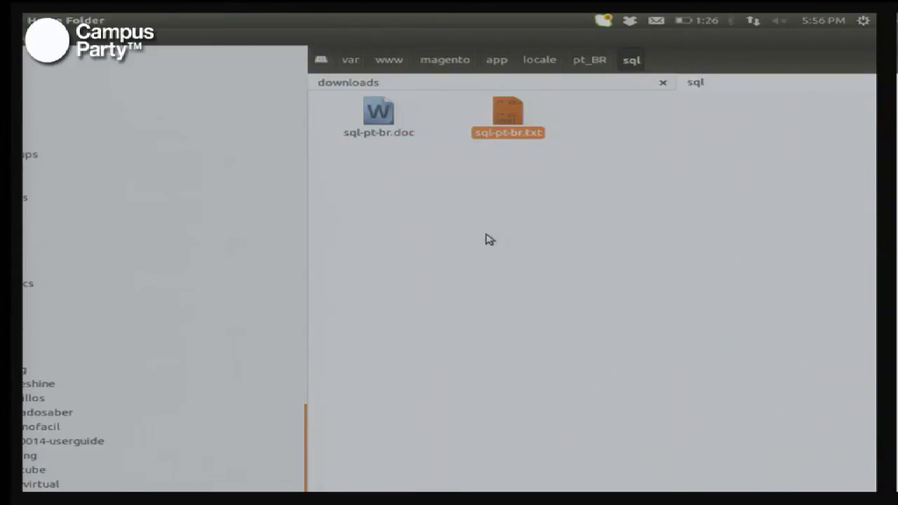
pyautogui.press('Return')
pyautogui.hotkey('ctrl', 'a')
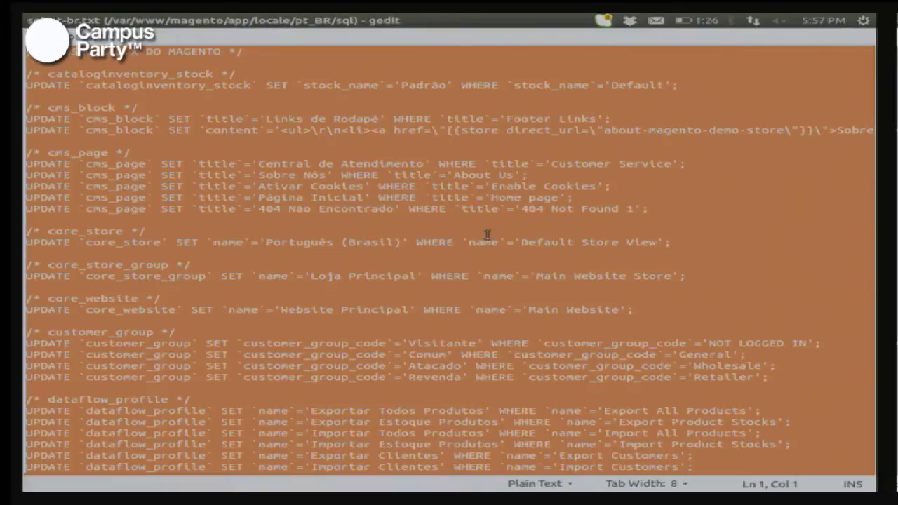
# Step: Leave gedit and bring MySQL Workbench, open on the magento_campus schema, to the front
pyautogui.hotkey('alt', 'Tab')
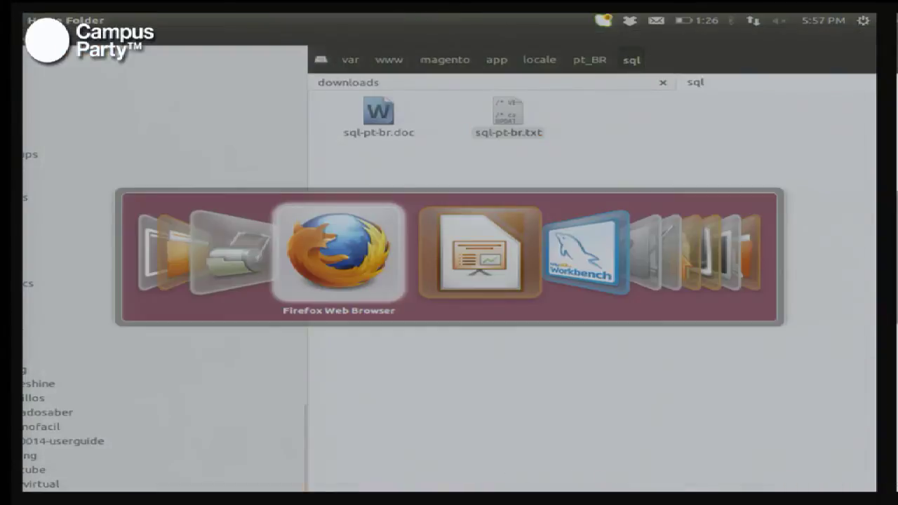
pyautogui.hotkey('alt', 'Tab')
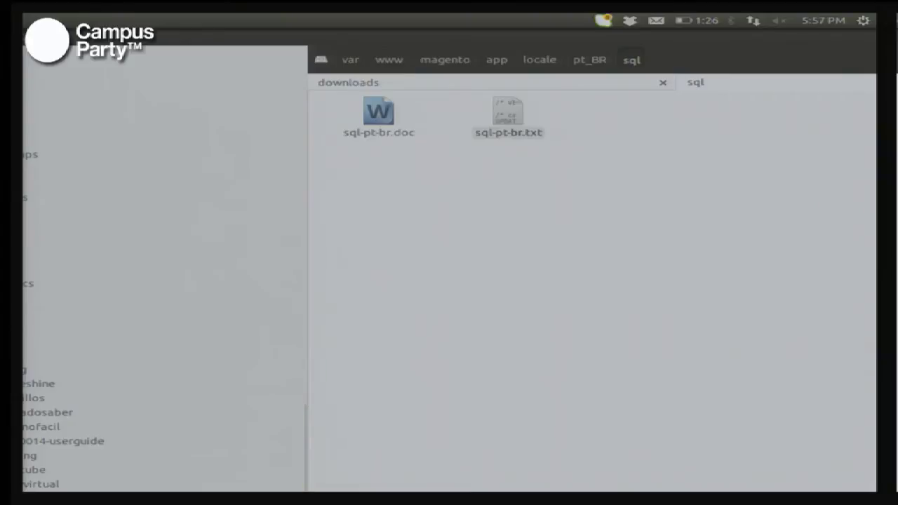
pyautogui.hotkey('alt', 'Tab')
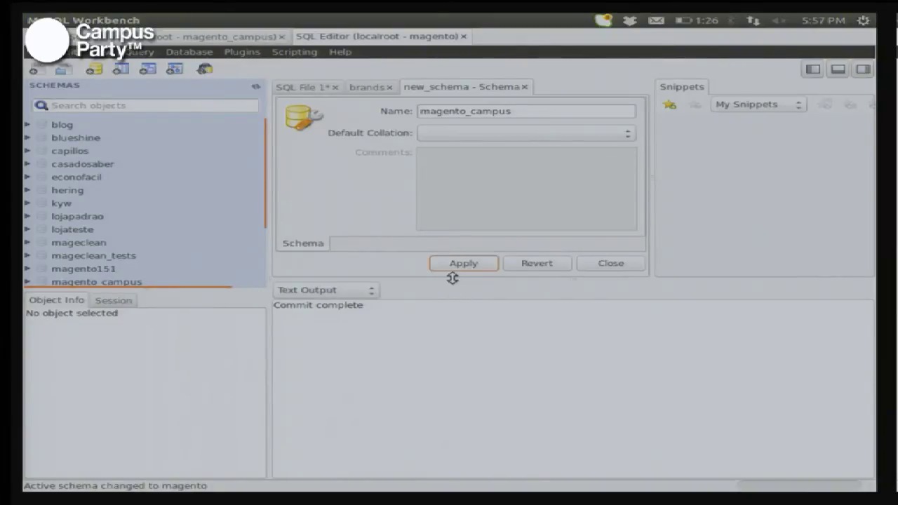
# Step: Enlarge the schema panel and make magento_campus the default schema in MySQL Workbench
pyautogui.moveTo(452, 279); pyautogui.dragTo(506, 364)
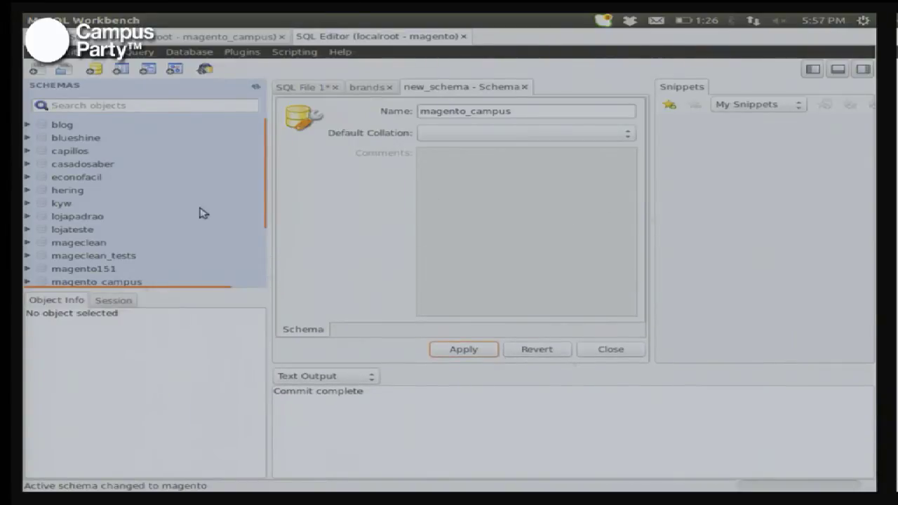
pyautogui.scroll(-2, 231, 223)
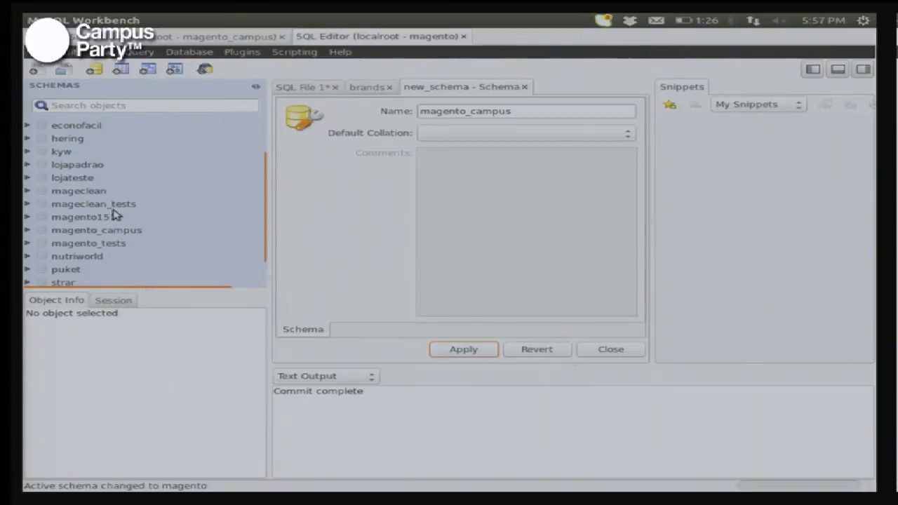
pyautogui.doubleClick(100, 231)
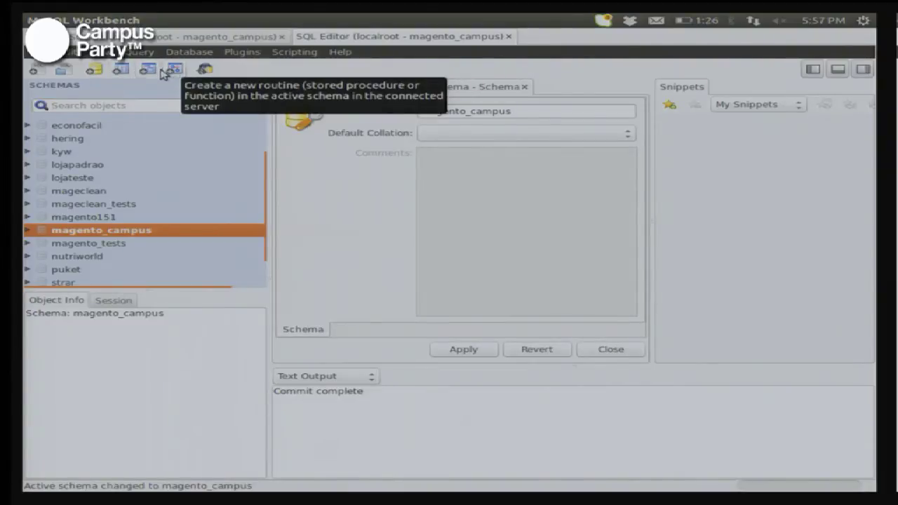
# Step: Paste the pt_BR Brazilian states INSERT script into a new SQL tab and execute it all
pyautogui.click(68, 71)
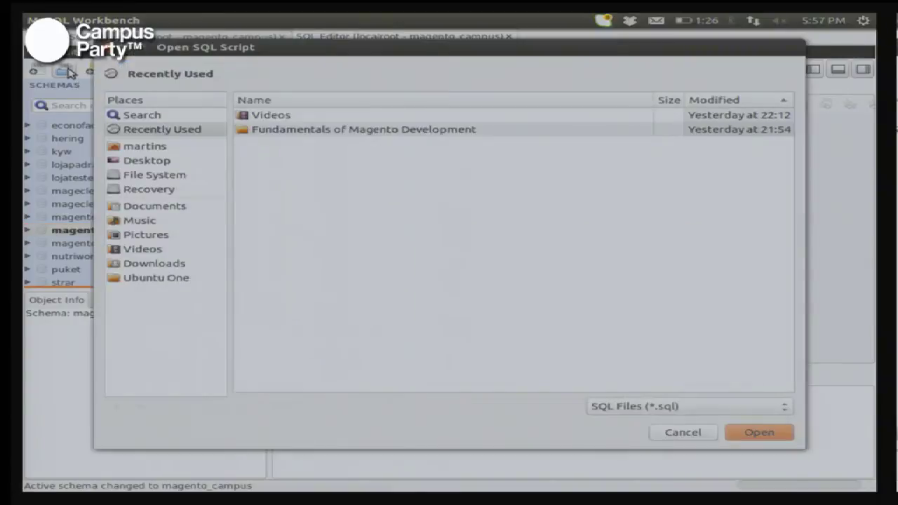
pyautogui.press('Escape')
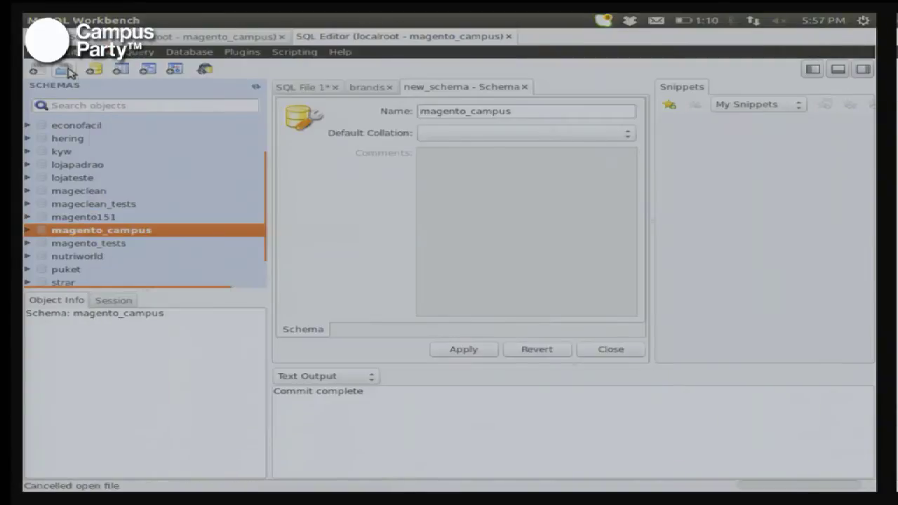
pyautogui.click(38, 71)
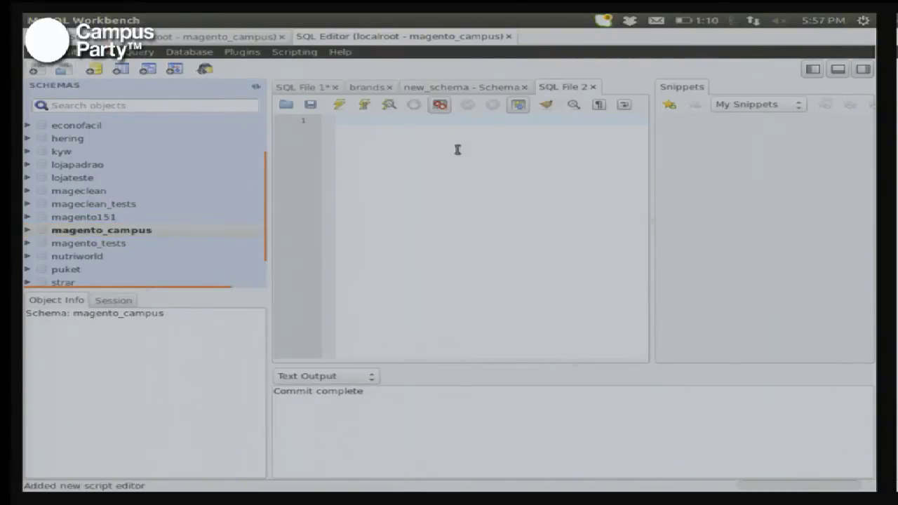
pyautogui.hotkey('ctrl', 'v')
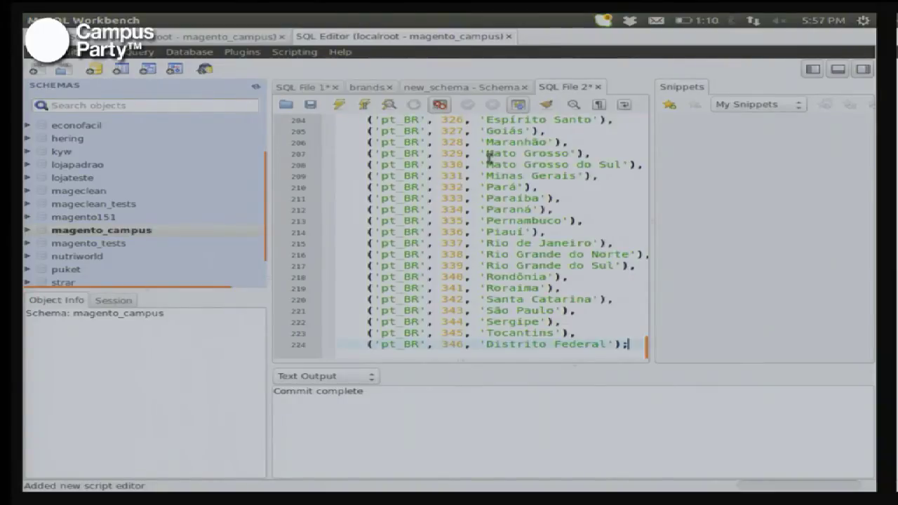
pyautogui.click(339, 106)
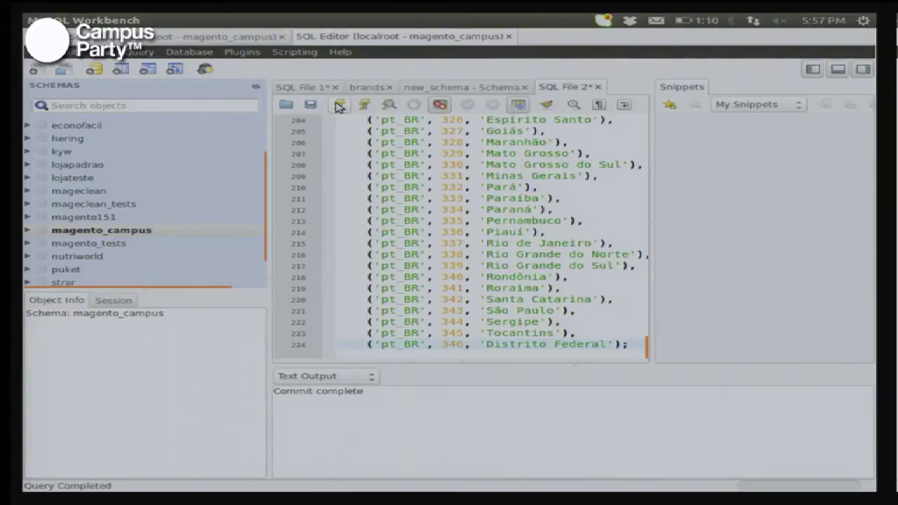
pyautogui.hotkey('ctrl', 'a')
pyautogui.click(338, 106)
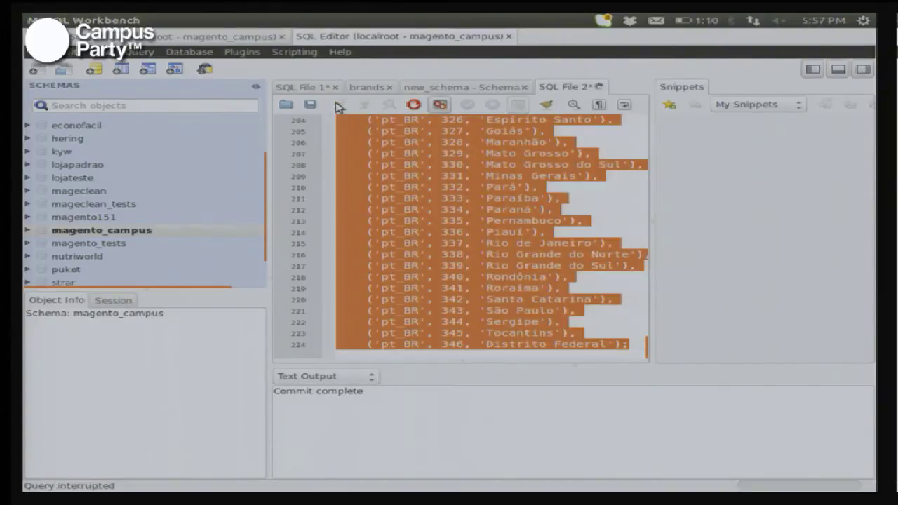
pyautogui.hotkey('alt', 'Tab')
pyautogui.hotkey('alt', 'Tab')
pyautogui.hotkey('alt', 'Tab')
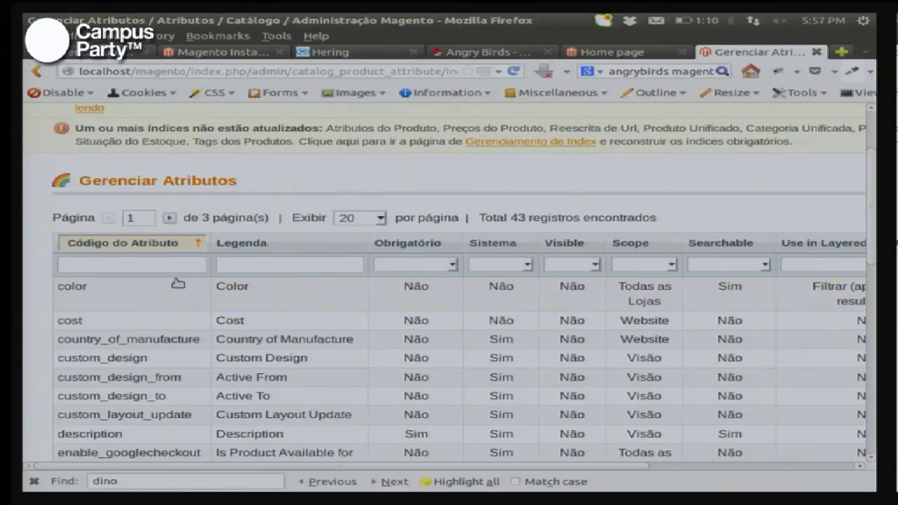
# Step: Reload Gerenciar Atributos and scan the grid's Legenda column for Portuguese labels like Cor and Custo
pyautogui.click(263, 301)
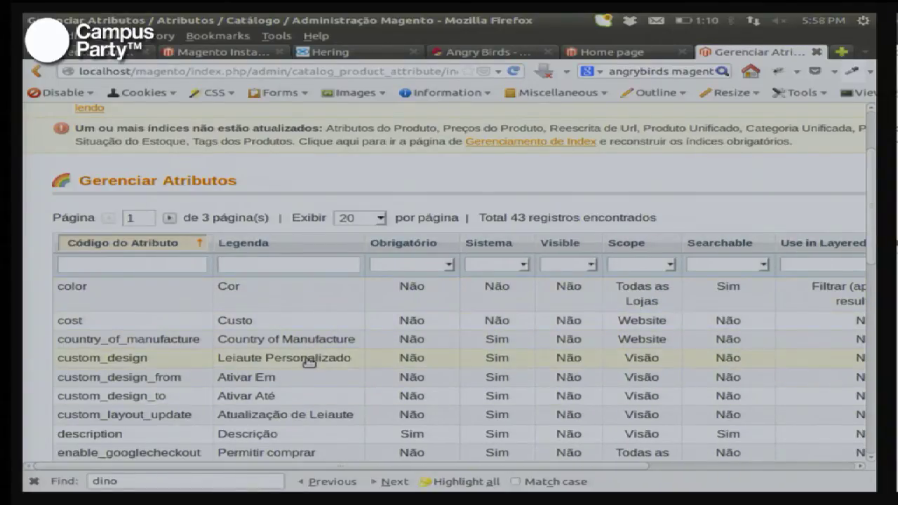
pyautogui.scroll(-5, 308, 361)
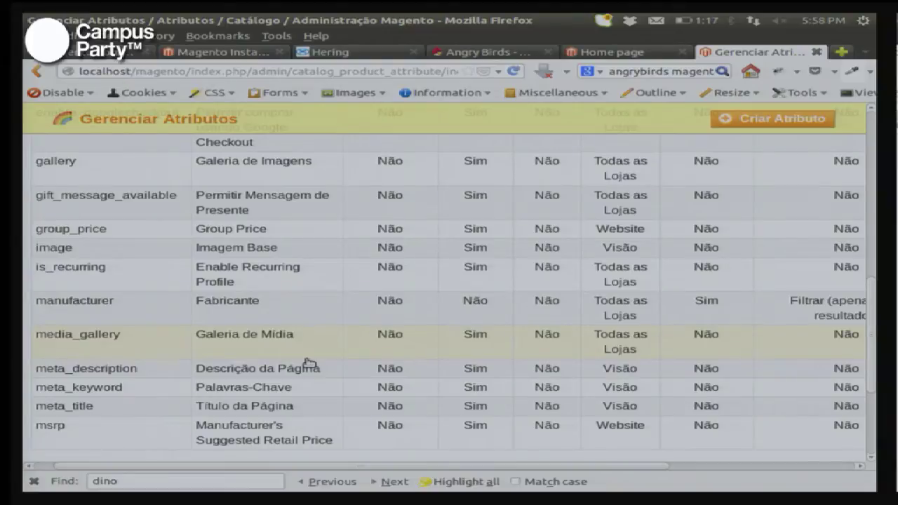
pyautogui.scroll(10, 308, 362)
pyautogui.hscroll(1, 308, 361)
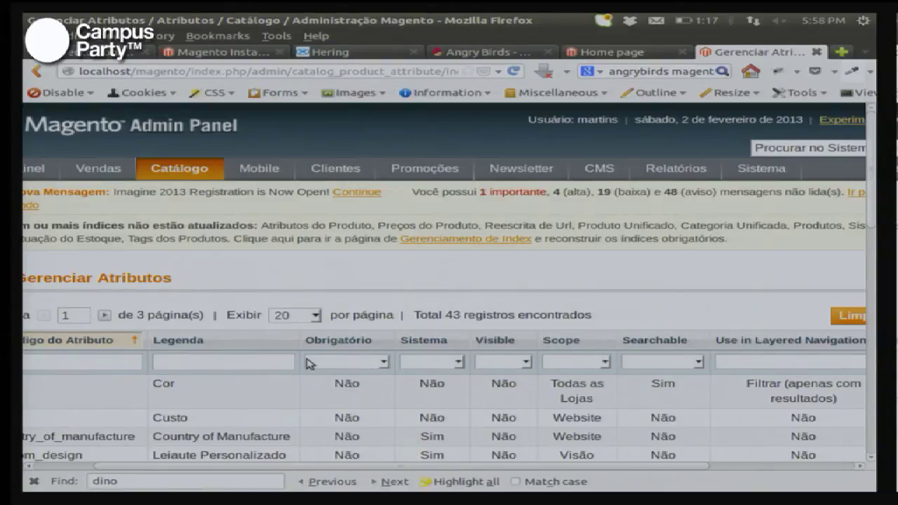
pyautogui.hscroll(-2, 541, 285)
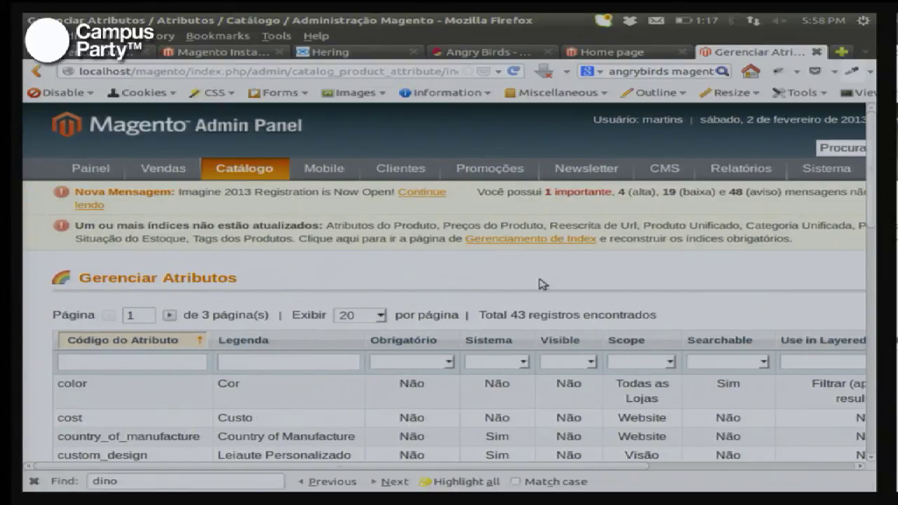
# Step: Go to Catálogo > Gerenciar Produtos, zoom the page out, and start a new product
pyautogui.moveTo(245, 171)
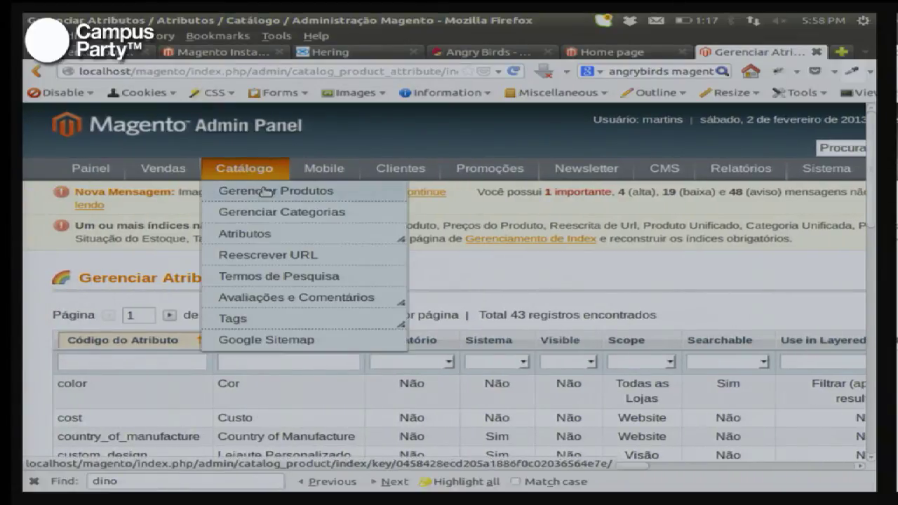
pyautogui.click(275, 192)
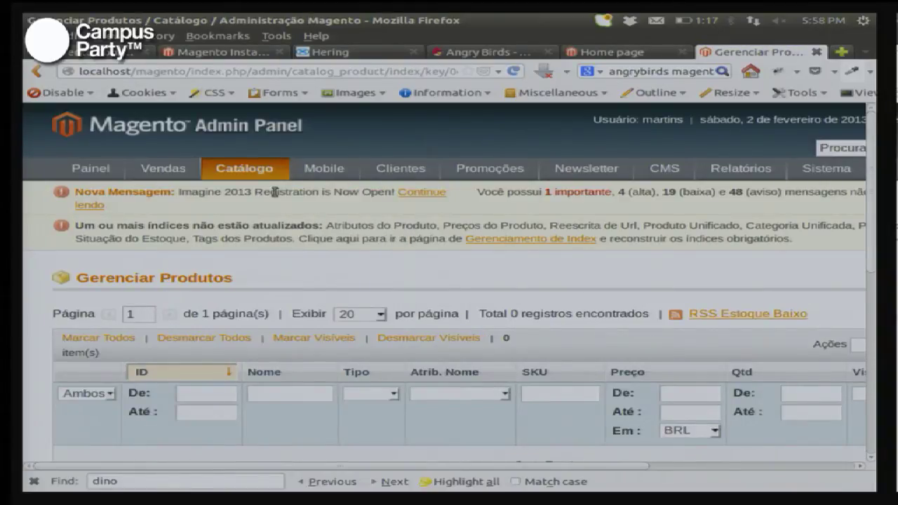
pyautogui.hotkey('ctrl', '-')
pyautogui.hotkey('ctrl', '-')
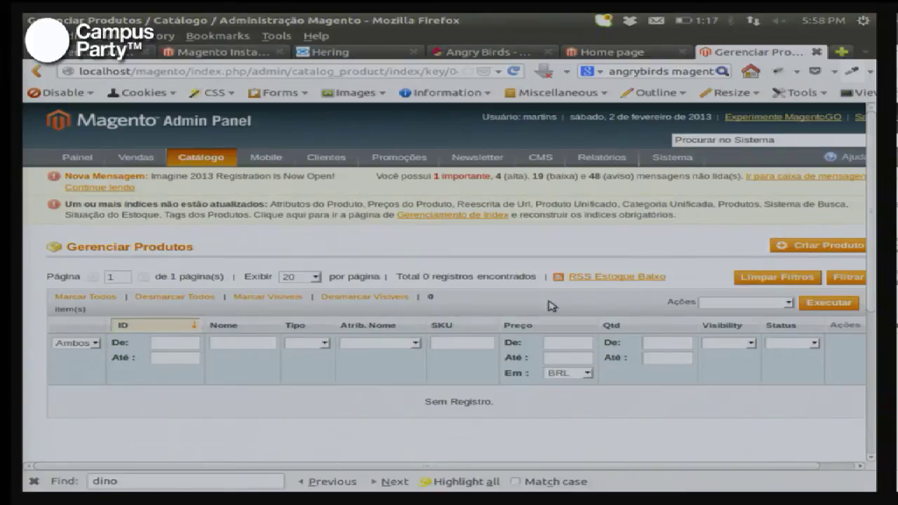
pyautogui.click(788, 245)
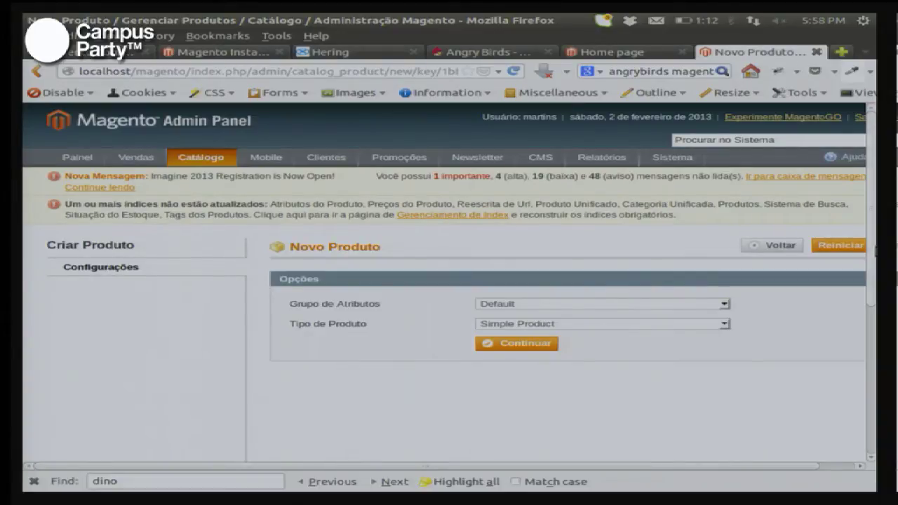
# Step: Keep Simple Product type and Default attribute set, then continue to the product form
pyautogui.click(589, 324)
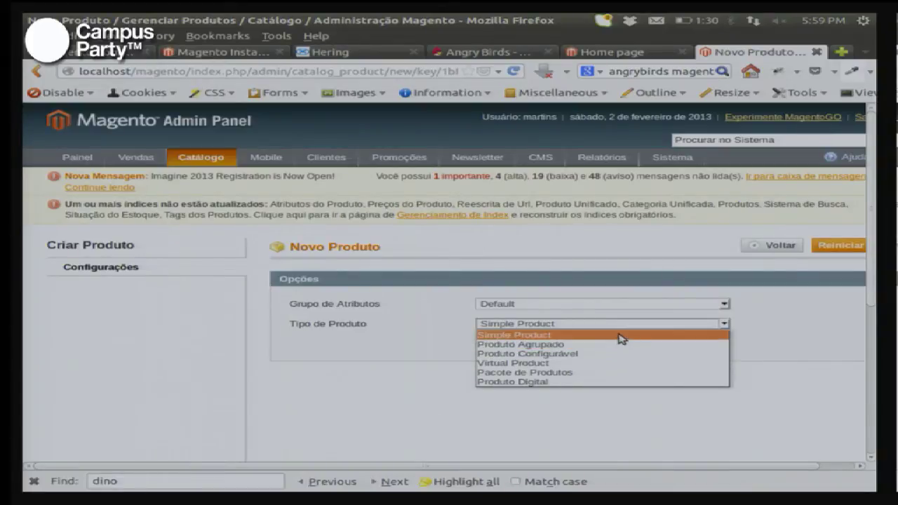
pyautogui.click(618, 335)
pyautogui.click(710, 306)
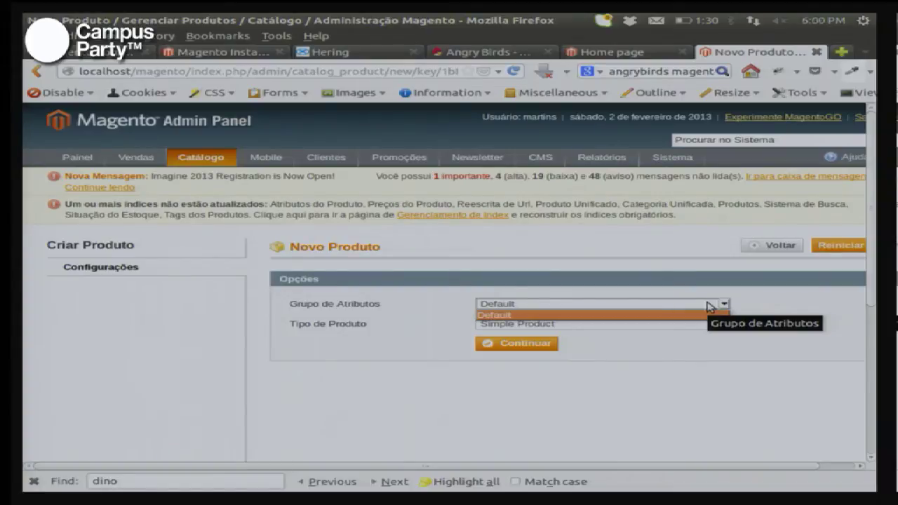
pyautogui.click(710, 306)
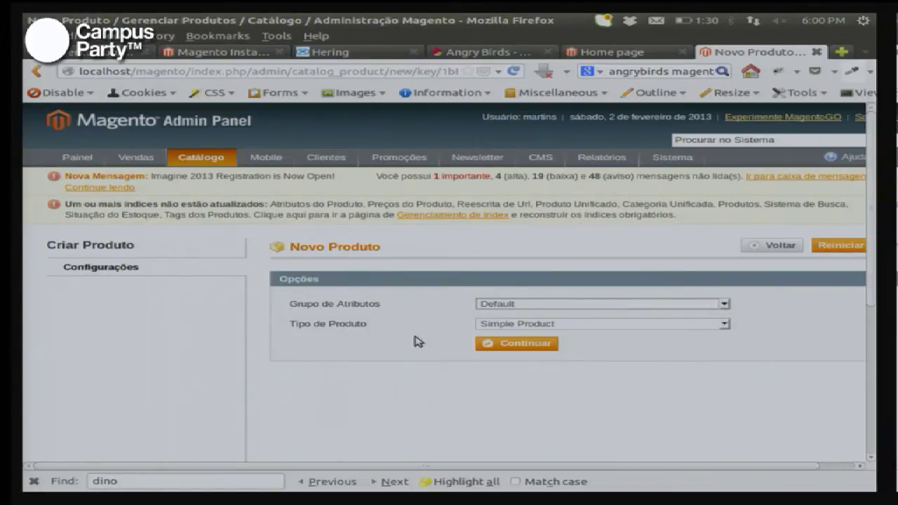
pyautogui.click(502, 340)
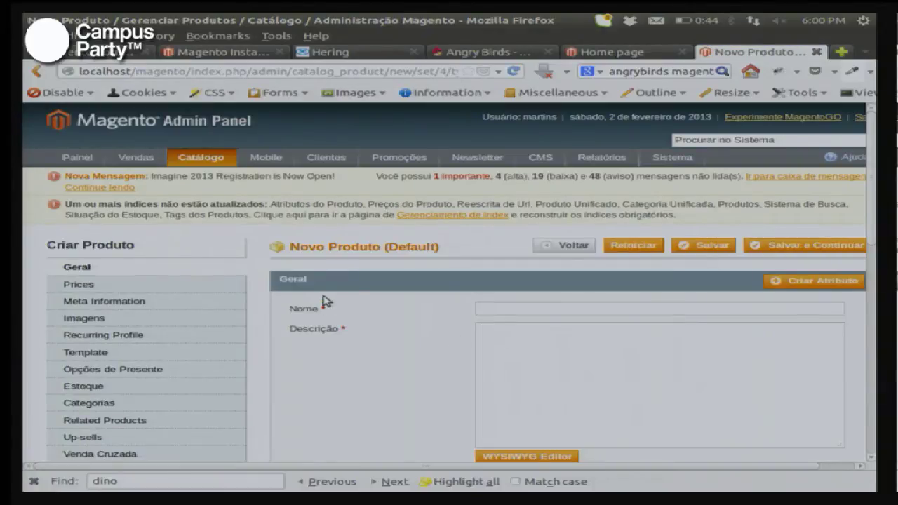
# Step: Enter name 'Camiseta Campus party' and description 'Camiseta da campus', then go back to the options page
pyautogui.scroll(-4, 351, 286)
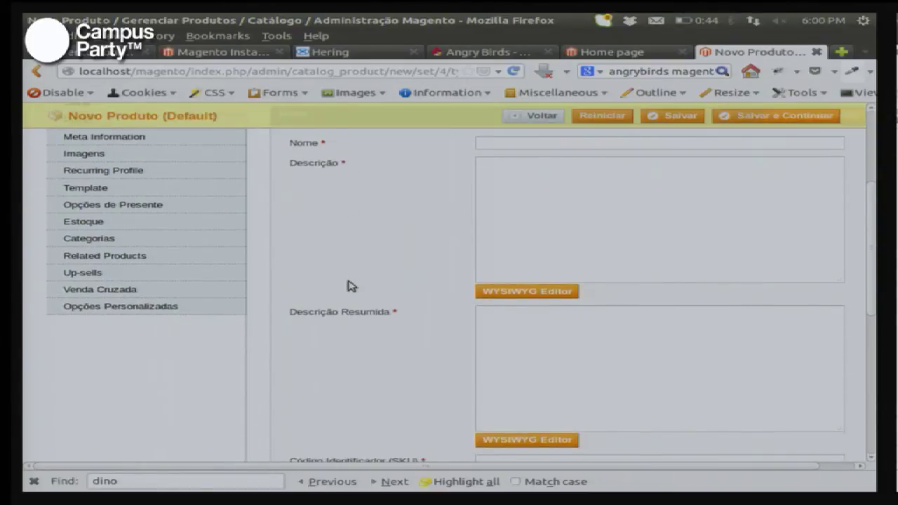
pyautogui.scroll(4, 351, 286)
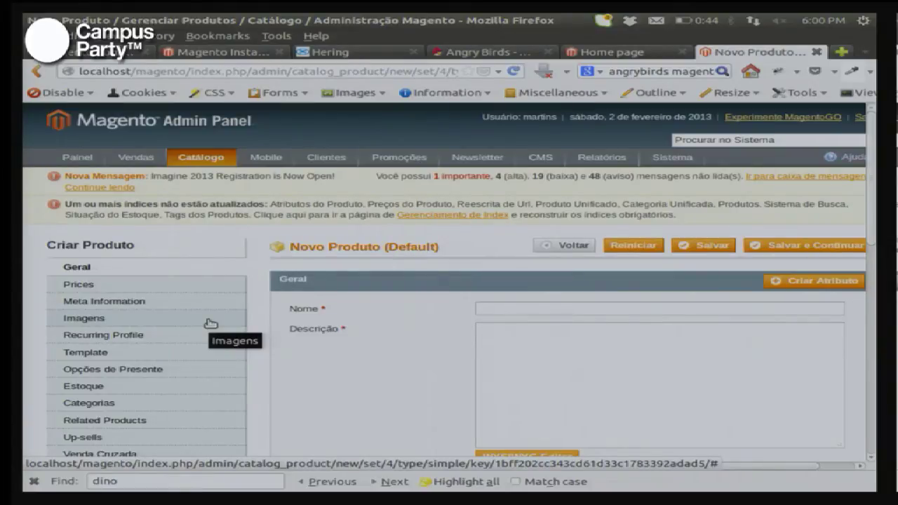
pyautogui.click(518, 308)
pyautogui.write('Camiseta Campus party')
pyautogui.press('Tab')
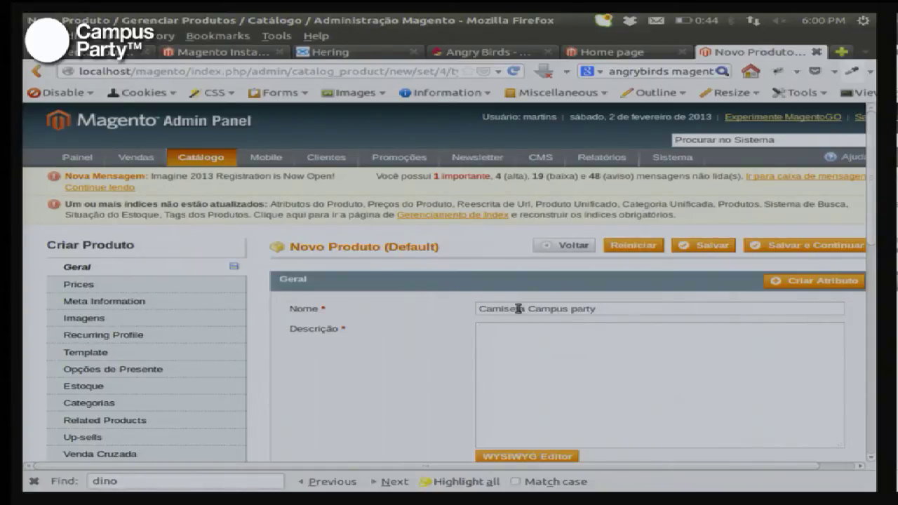
pyautogui.write('Camiseta da campus')
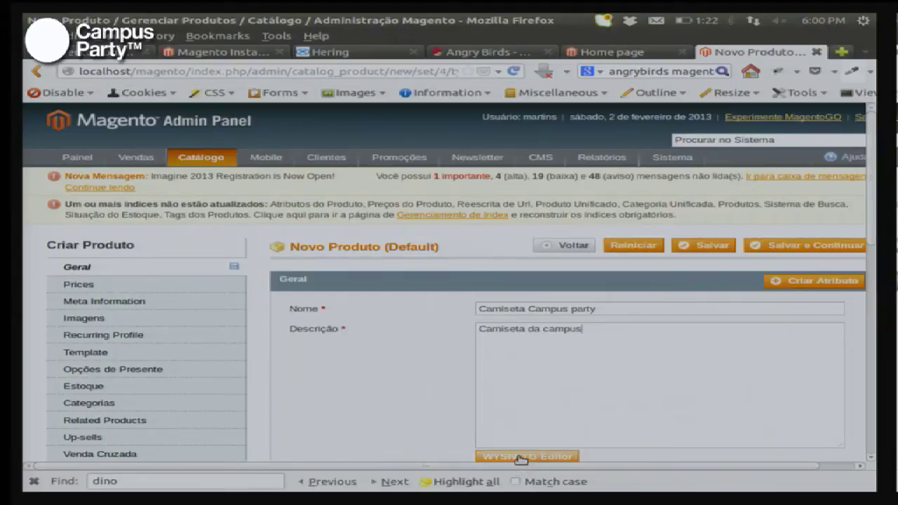
pyautogui.click(519, 457)
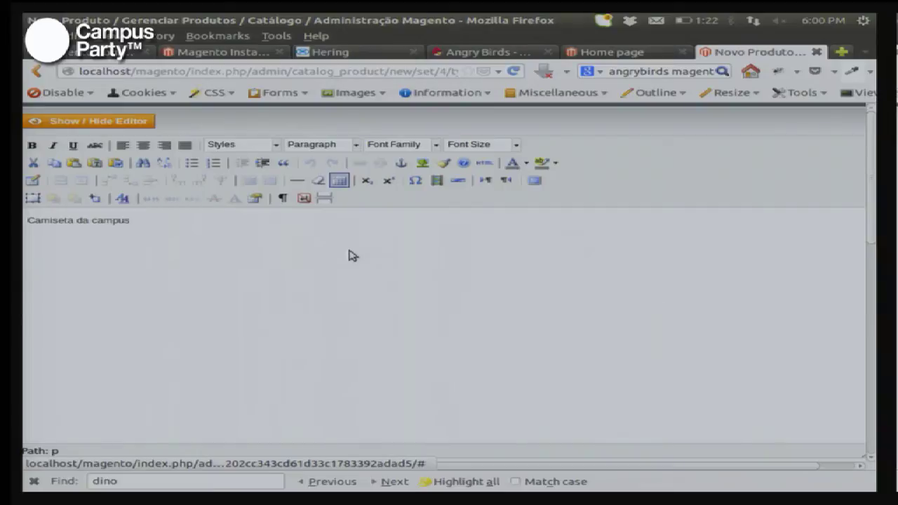
pyautogui.hotkey('alt', 'Left')
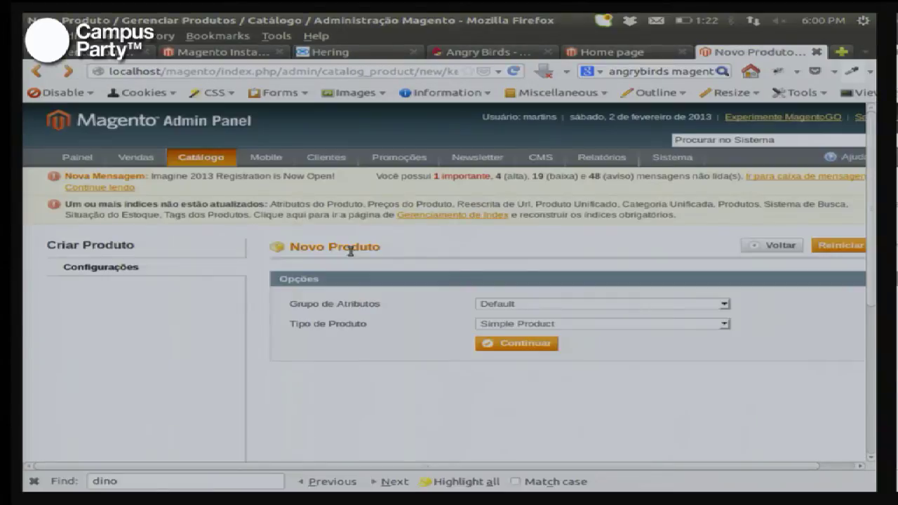
# Step: Continue to the form and enter name 'camiseta Campus Party' and description 'Camiseta da campus'
pyautogui.click(536, 342)
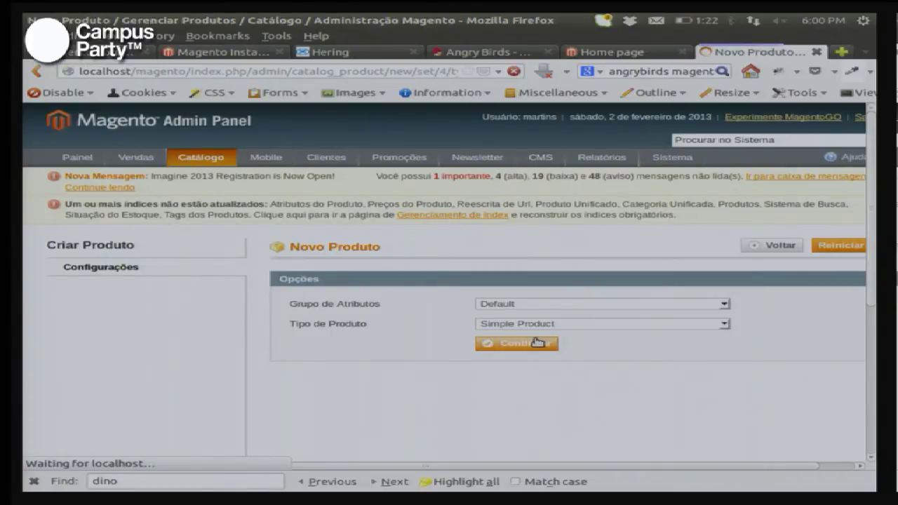
pyautogui.click(552, 307)
pyautogui.write('camiseta ')
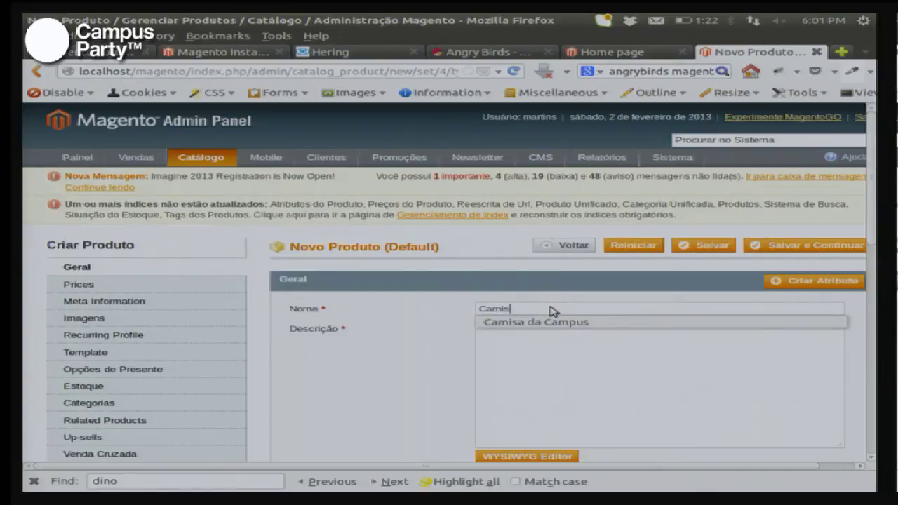
pyautogui.write('Campus')
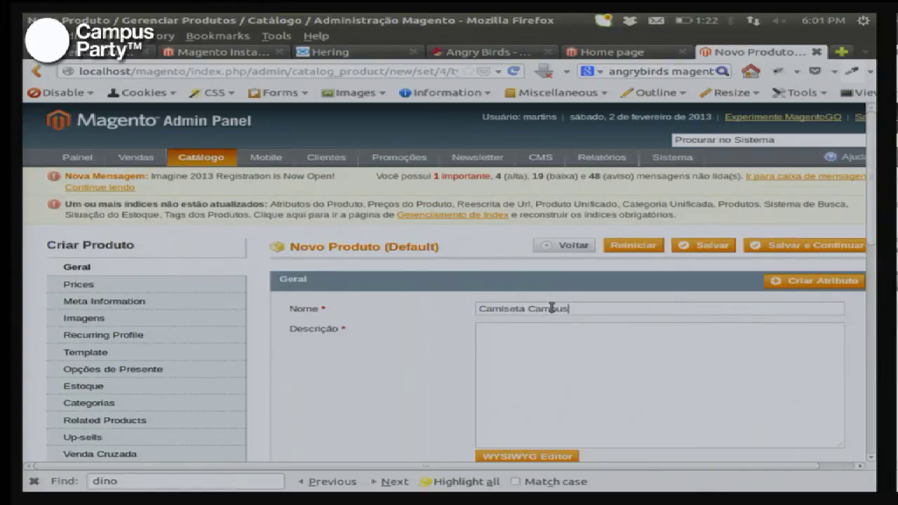
pyautogui.write(' Party')
pyautogui.press('Tab')
pyautogui.write('Camiseta da ')
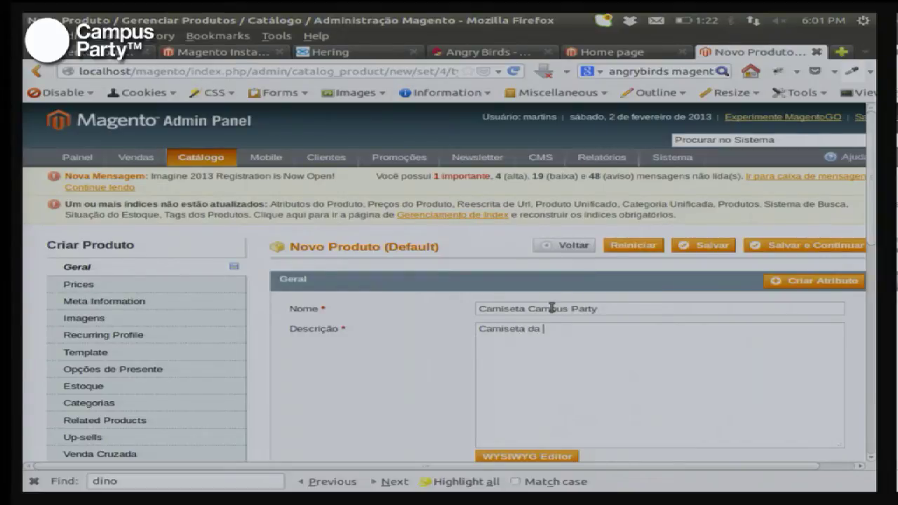
pyautogui.write('campus')
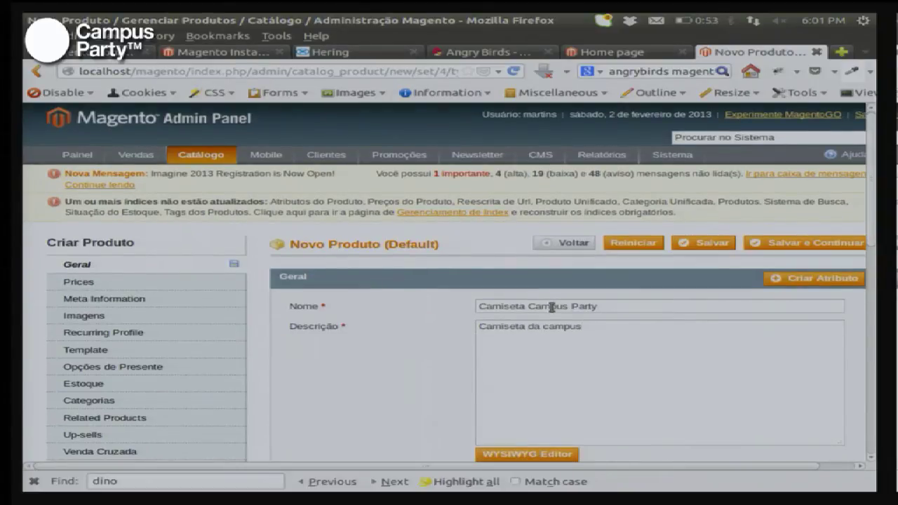
# Step: Enter 'cAMISETA REGATA' as the Descrição Resumida and move on to the SKU field
pyautogui.scroll(-6, 551, 319)
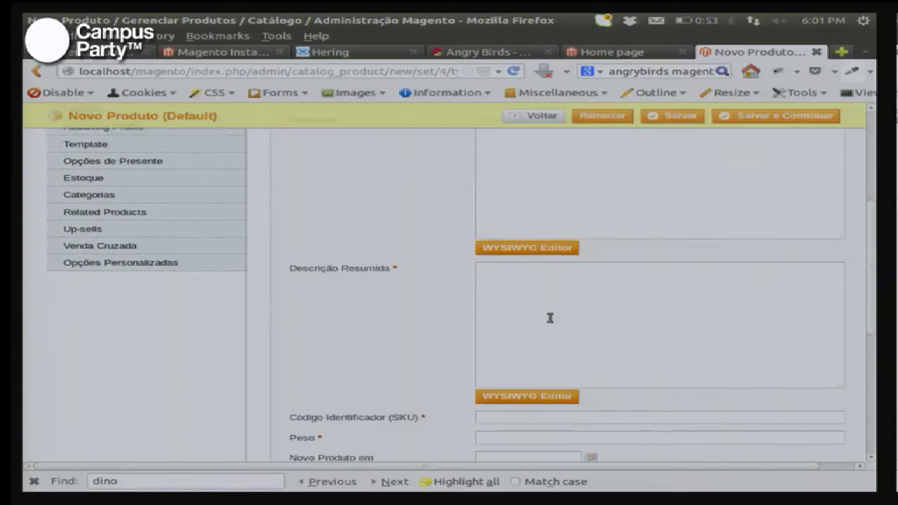
pyautogui.scroll(5, 550, 318)
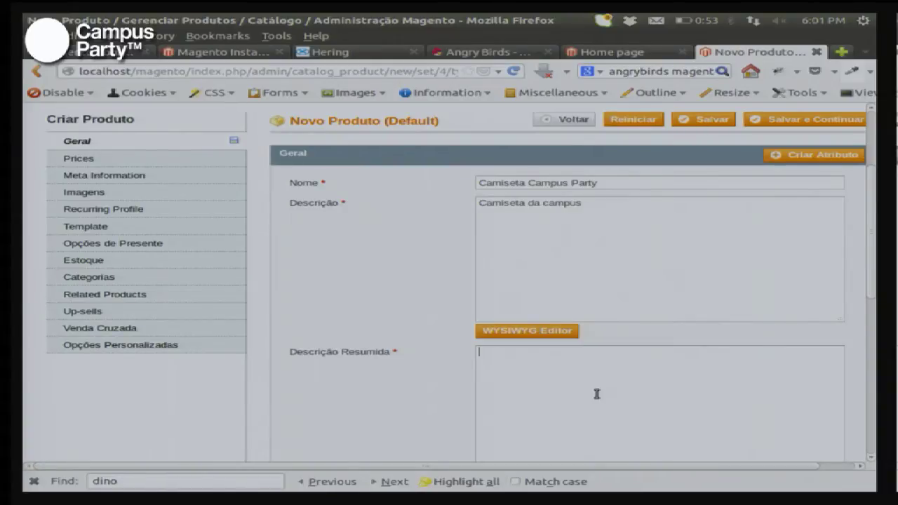
pyautogui.write('cAMISETA REGATA')
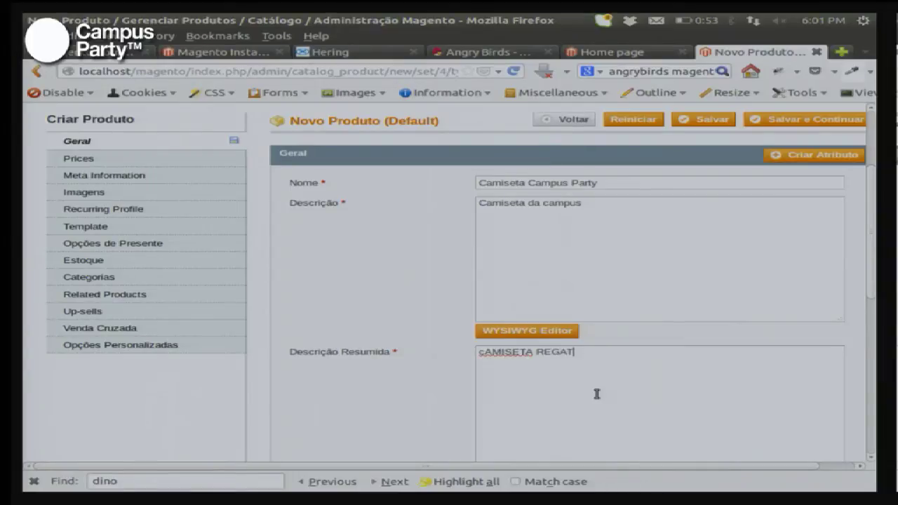
pyautogui.press('Tab')
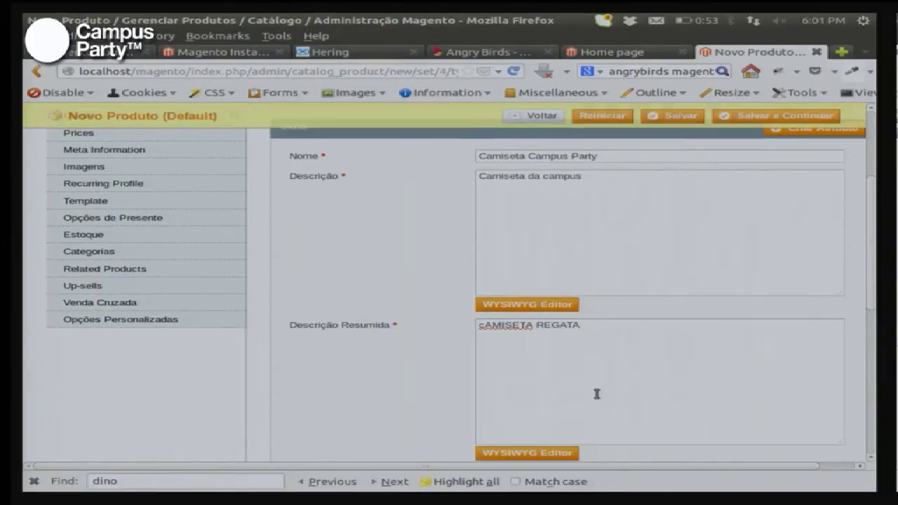
pyautogui.press('Tab')
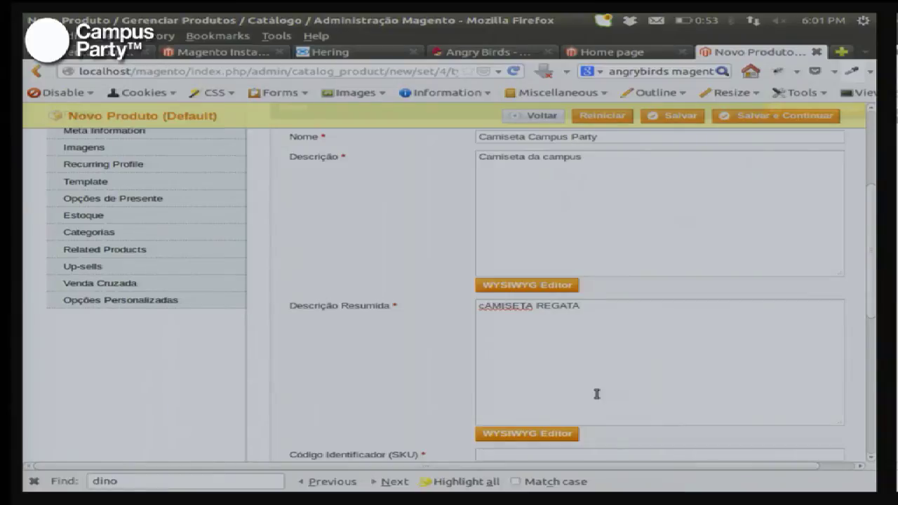
pyautogui.scroll(-3, 596, 393)
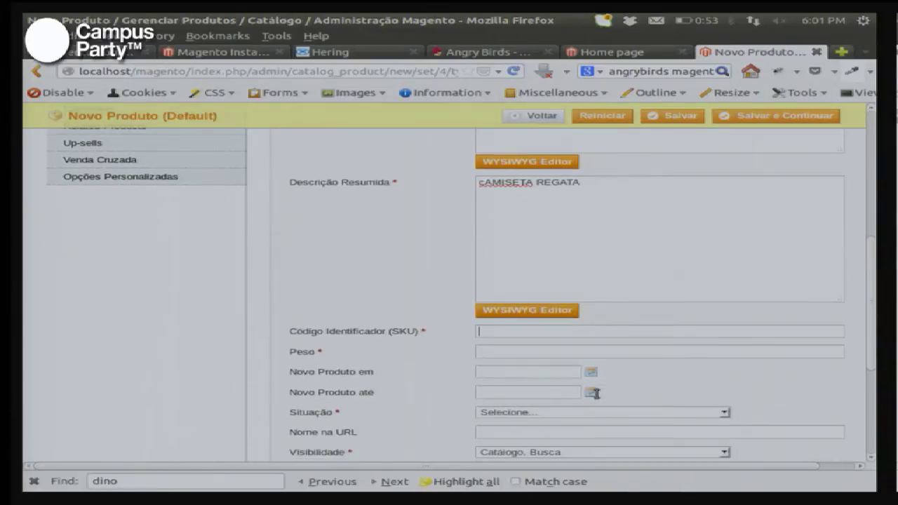
# Step: Set the product SKU to cam01 and Peso to 1
pyautogui.click(627, 333)
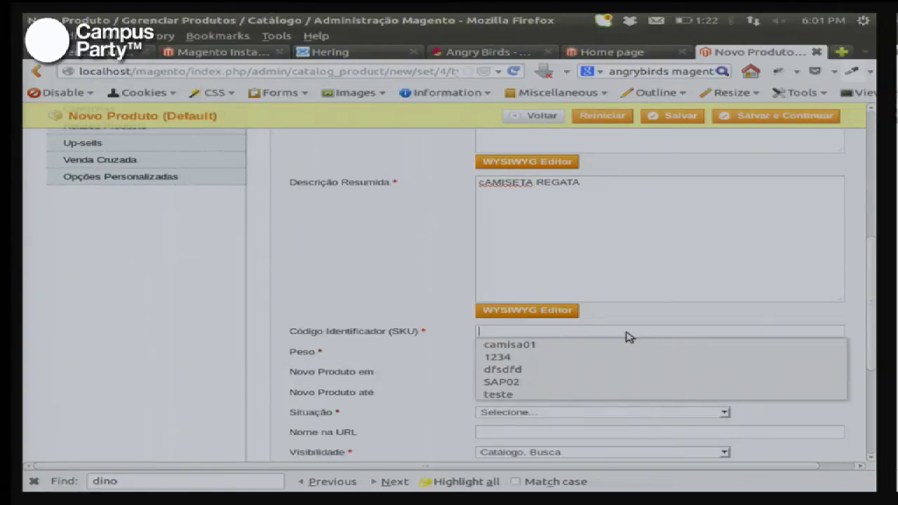
pyautogui.write('cam')
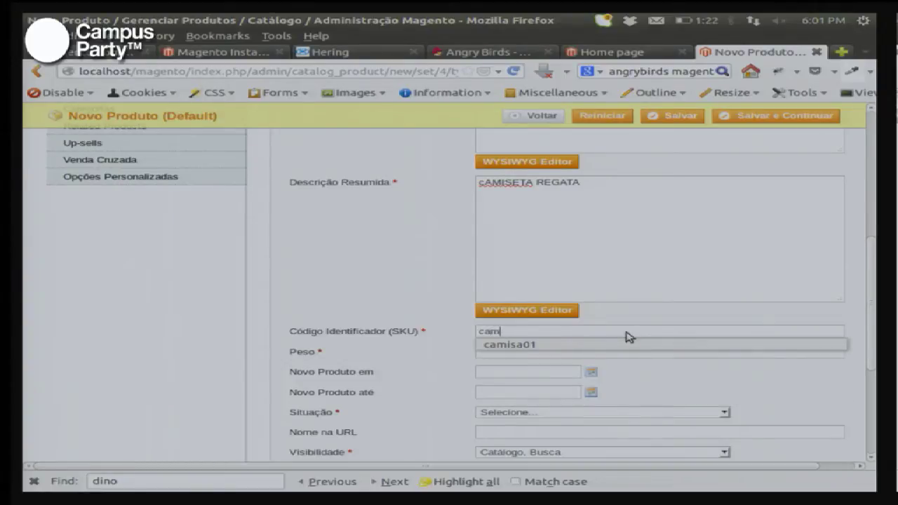
pyautogui.write('01')
pyautogui.press('Tab')
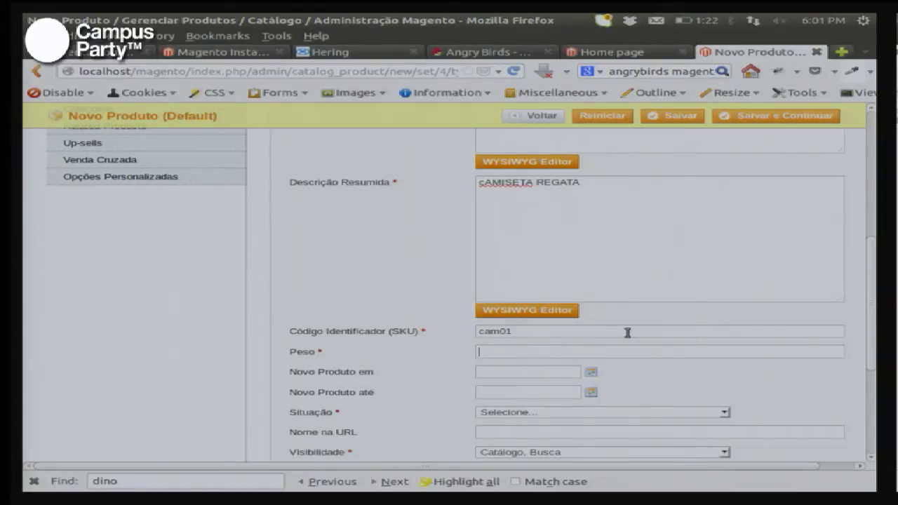
pyautogui.write('1')
pyautogui.press('Tab')
pyautogui.press('Tab')
pyautogui.press('Tab')
# Step: Set Situação to Habilitado
pyautogui.hotkey('shift', 'Tab')
pyautogui.press('Down')
pyautogui.press('Down')
pyautogui.press('Up')
pyautogui.press('Down')
pyautogui.press('Up')
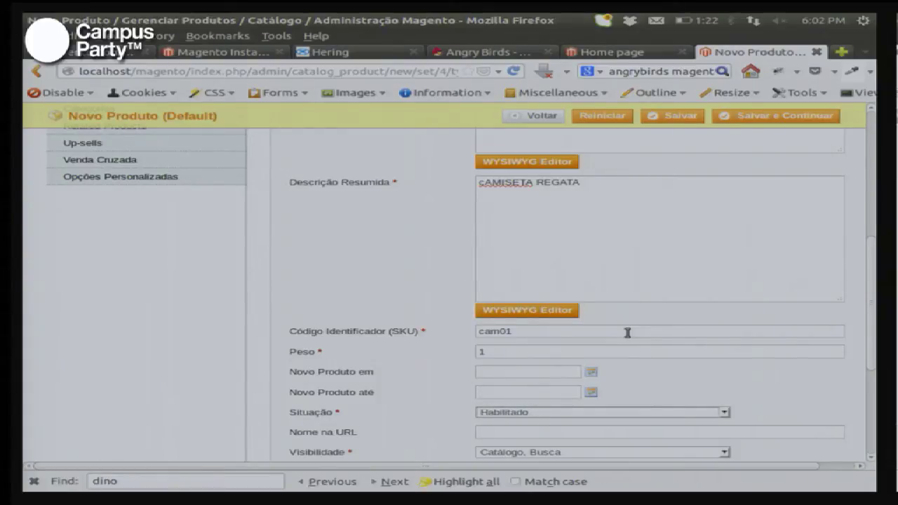
pyautogui.press('Tab')
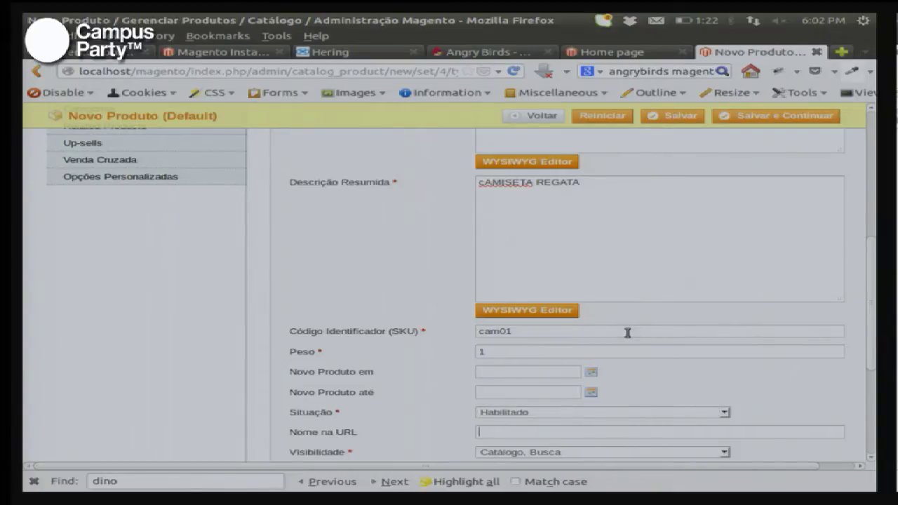
pyautogui.press('Tab')
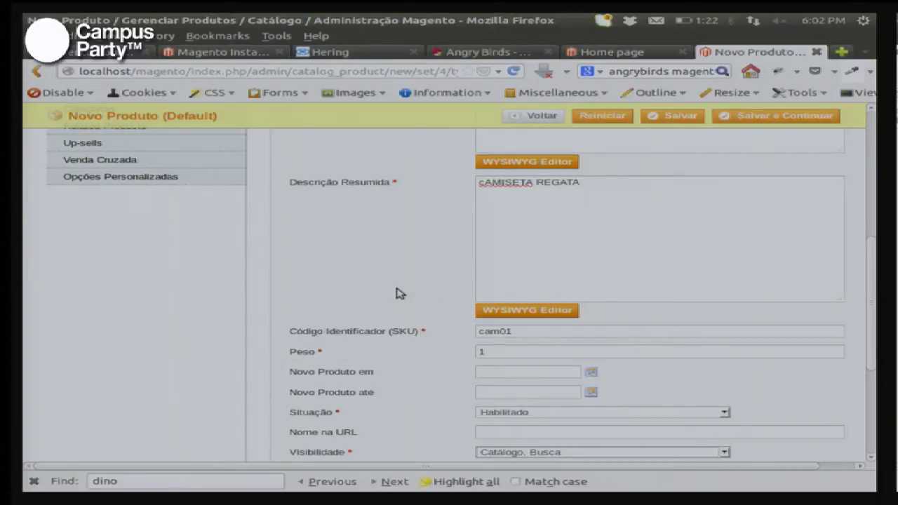
# Step: Keep Visibilidade as Catálogo, Busca and return to the top of the form
pyautogui.scroll(-3, 399, 293)
pyautogui.scroll(-1, 399, 293)
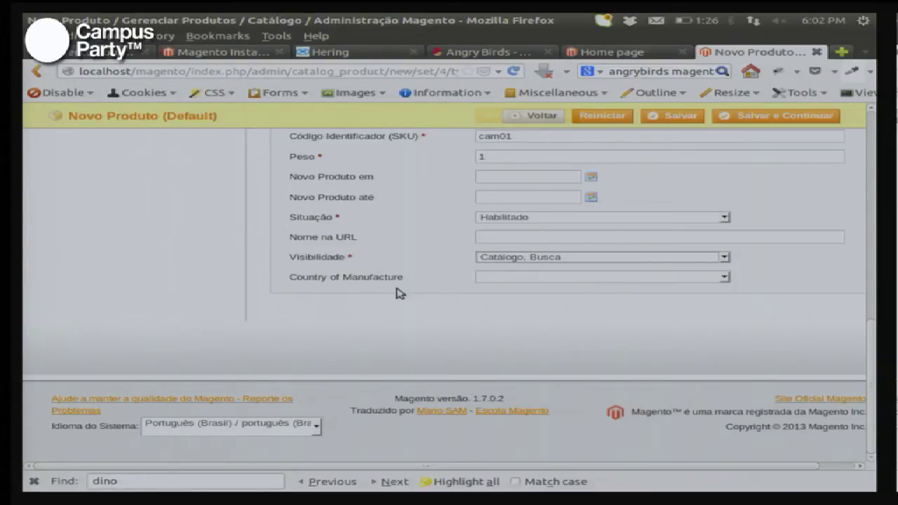
pyautogui.click(628, 257)
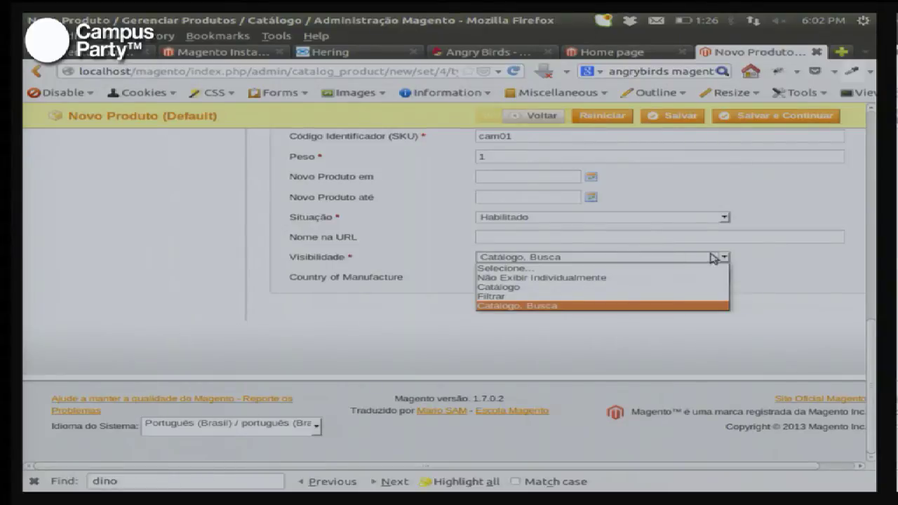
pyautogui.click(849, 267)
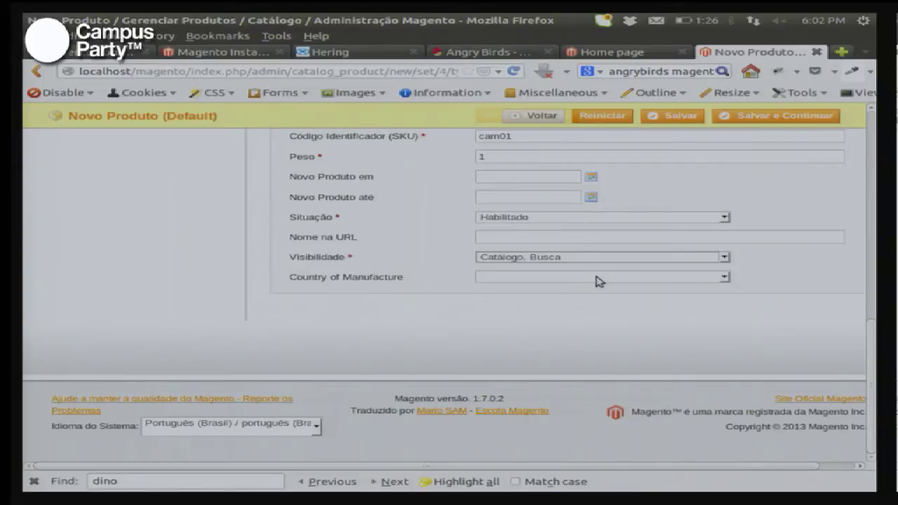
pyautogui.scroll(5, 256, 273)
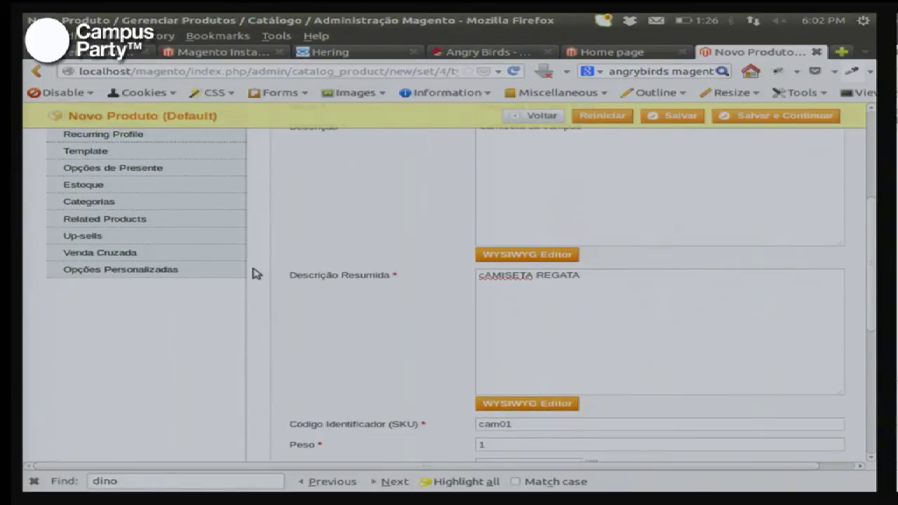
pyautogui.scroll(3, 256, 274)
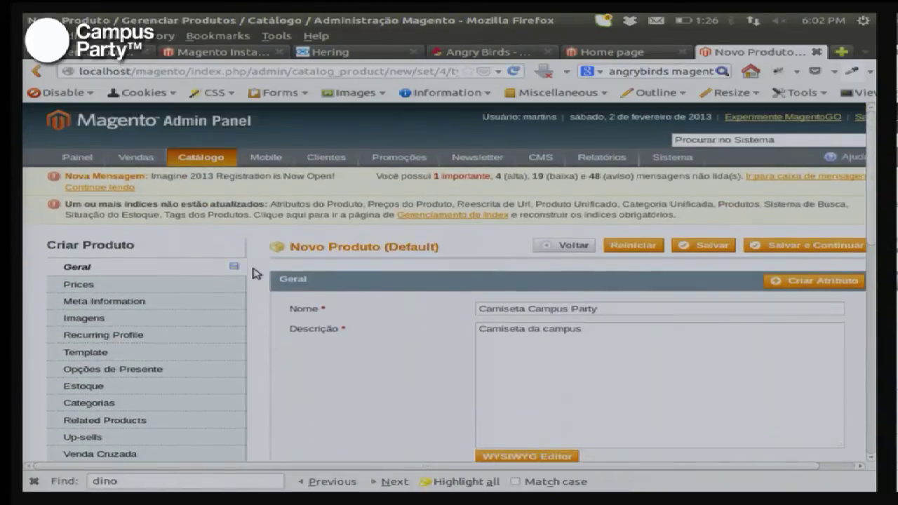
# Step: Set Preço to 10 BRL and Classe de Impostos to Nenhum in the Prices section
pyautogui.click(197, 288)
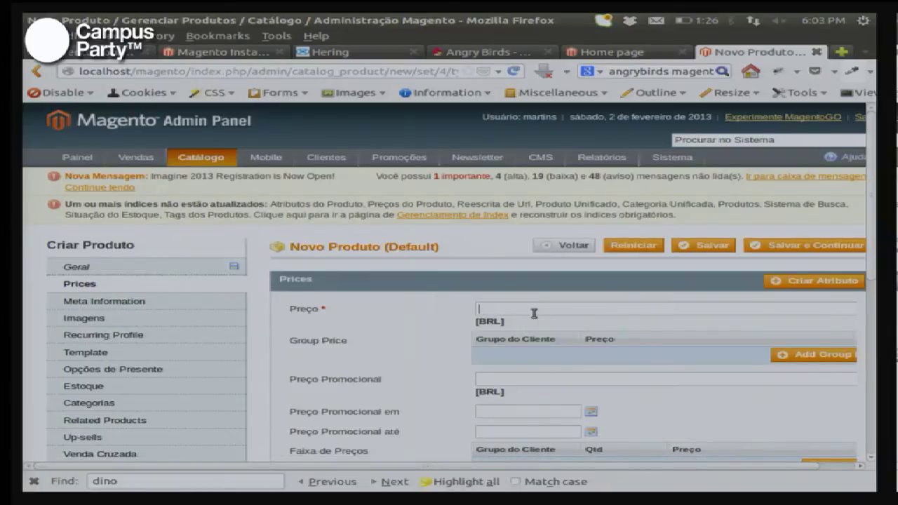
pyautogui.write('10')
pyautogui.scroll(-4, 539, 380)
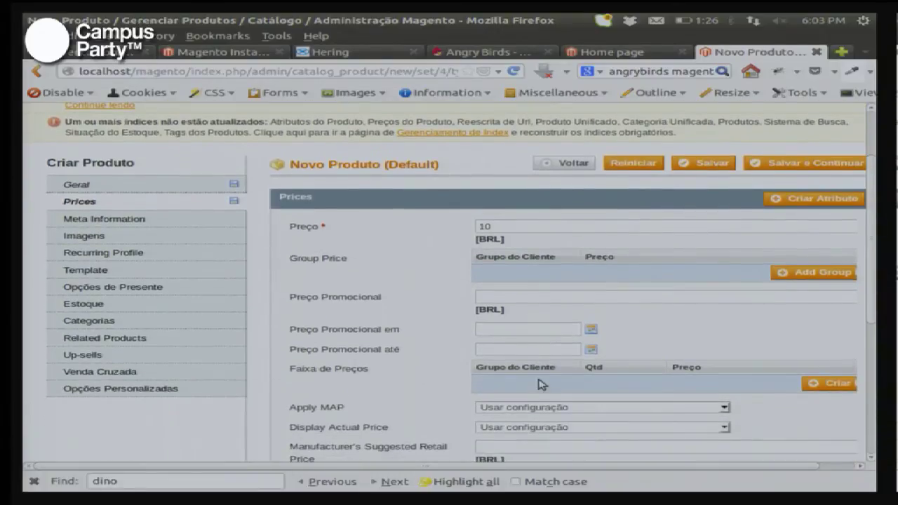
pyautogui.scroll(-1, 540, 379)
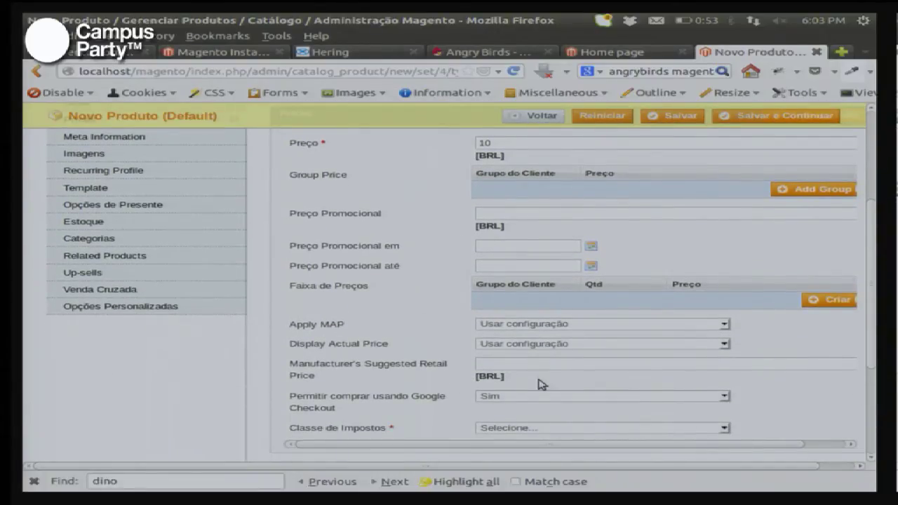
pyautogui.click(514, 429)
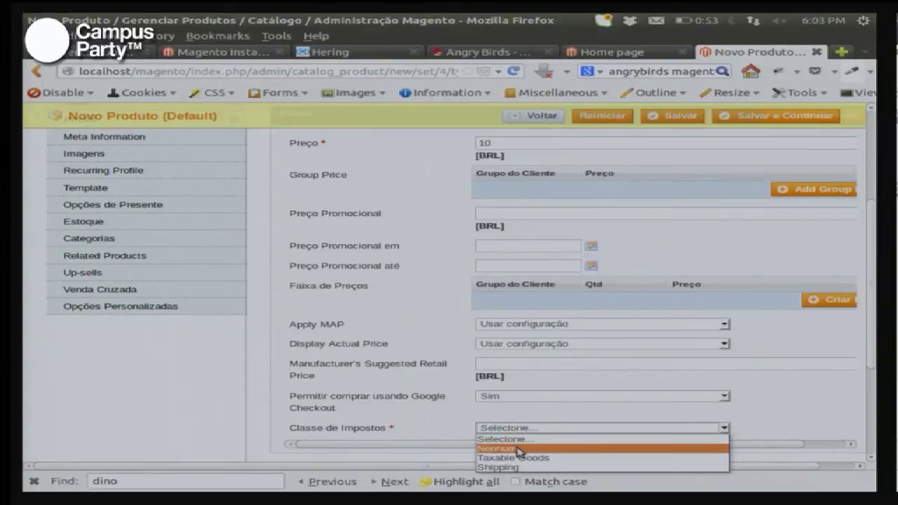
pyautogui.click(520, 449)
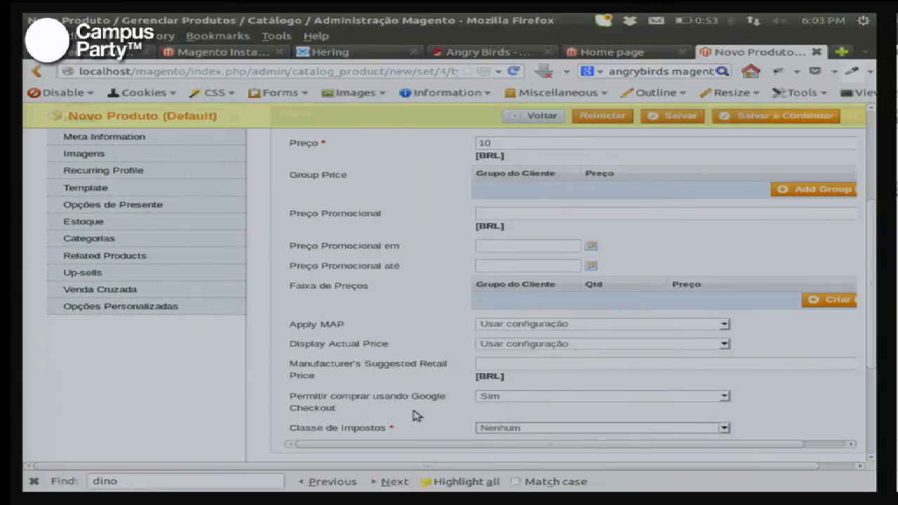
pyautogui.scroll(4, 403, 415)
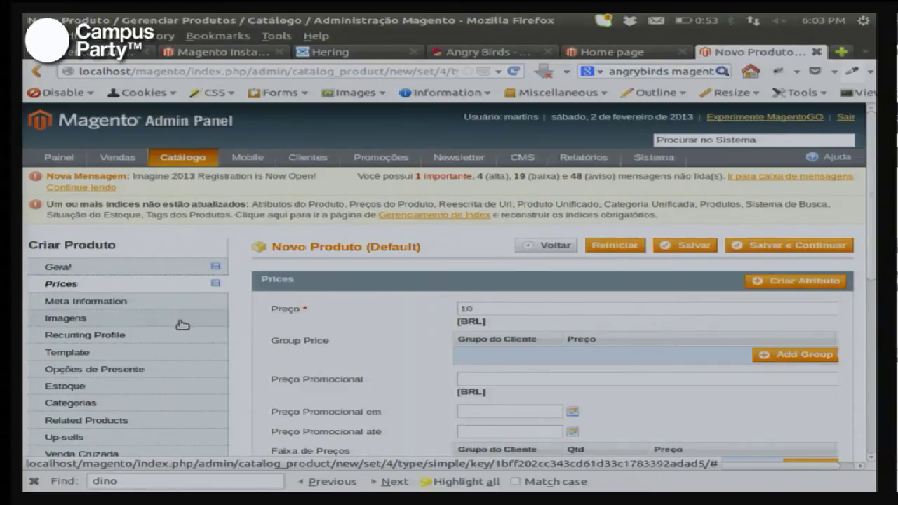
# Step: Upload termistor-lg.jpg in the product's Imagens section
pyautogui.click(181, 325)
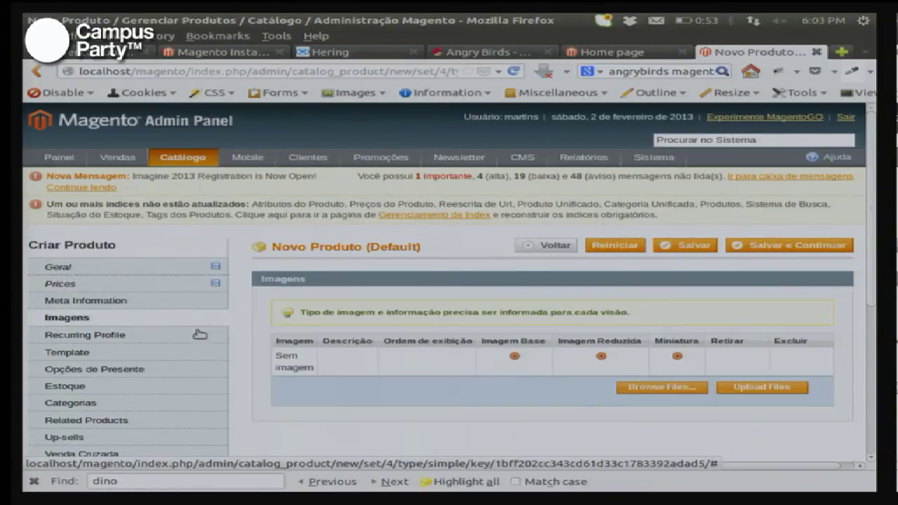
pyautogui.click(644, 393)
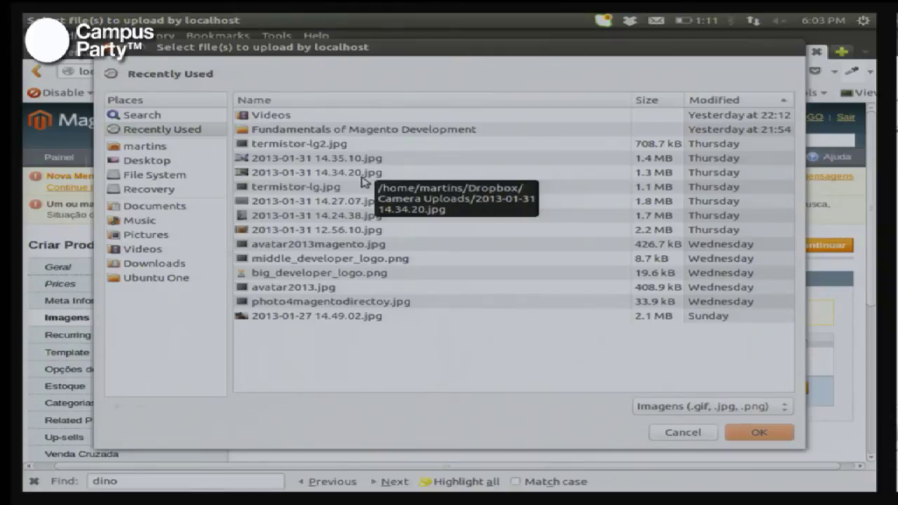
pyautogui.click(325, 191)
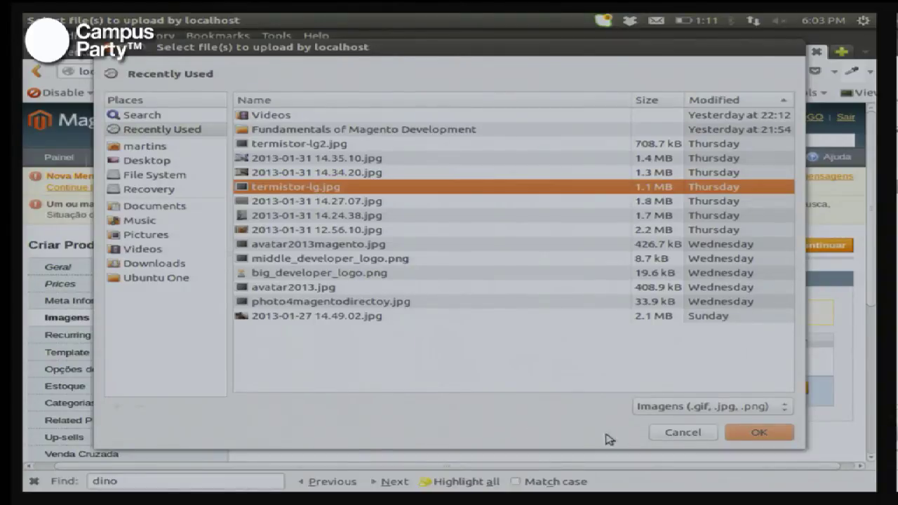
pyautogui.click(757, 433)
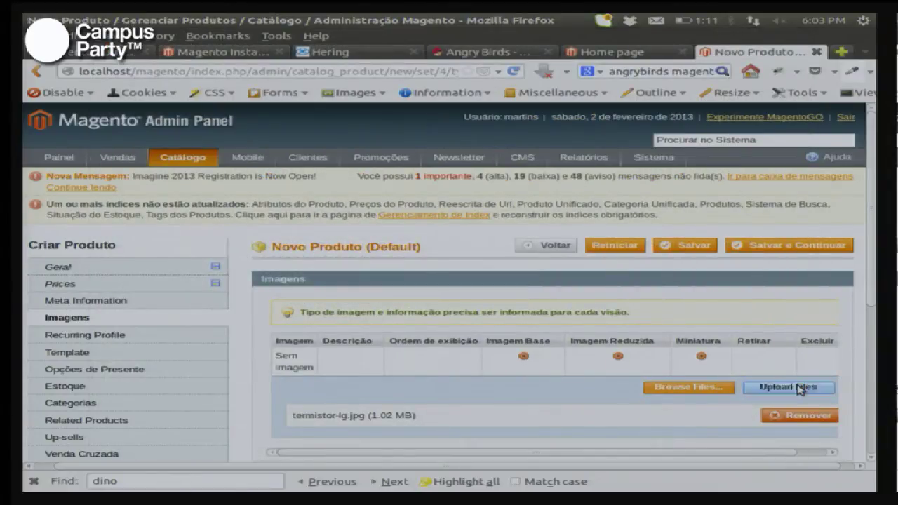
pyautogui.click(798, 390)
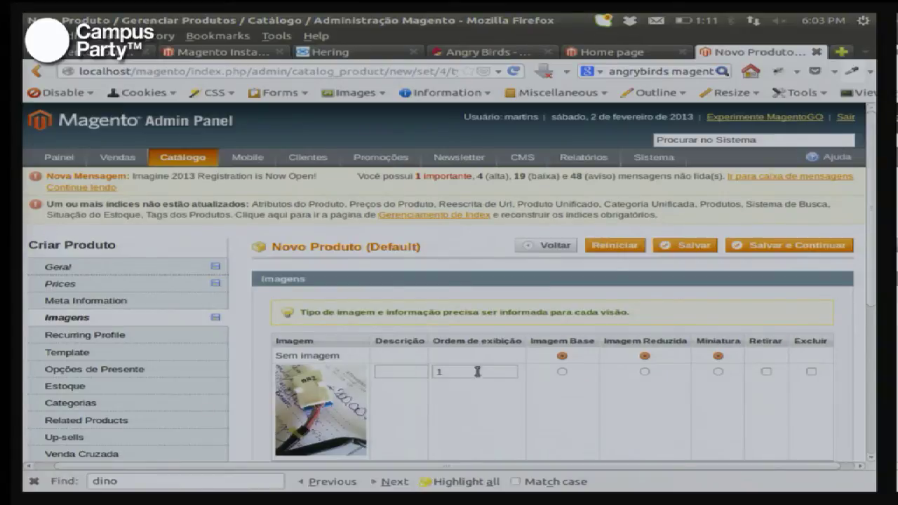
# Step: Mark the uploaded picture as Imagem Base, Imagem Reduzida and Miniatura
pyautogui.click(564, 372)
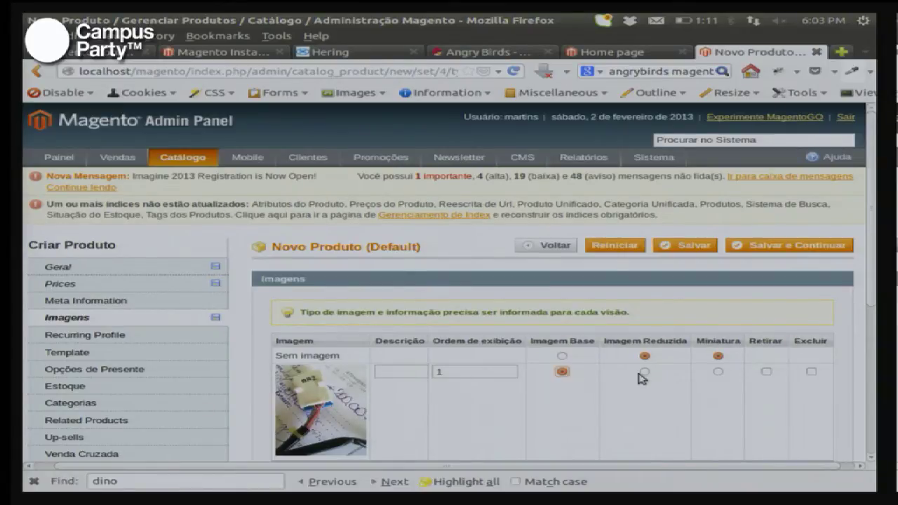
pyautogui.click(645, 372)
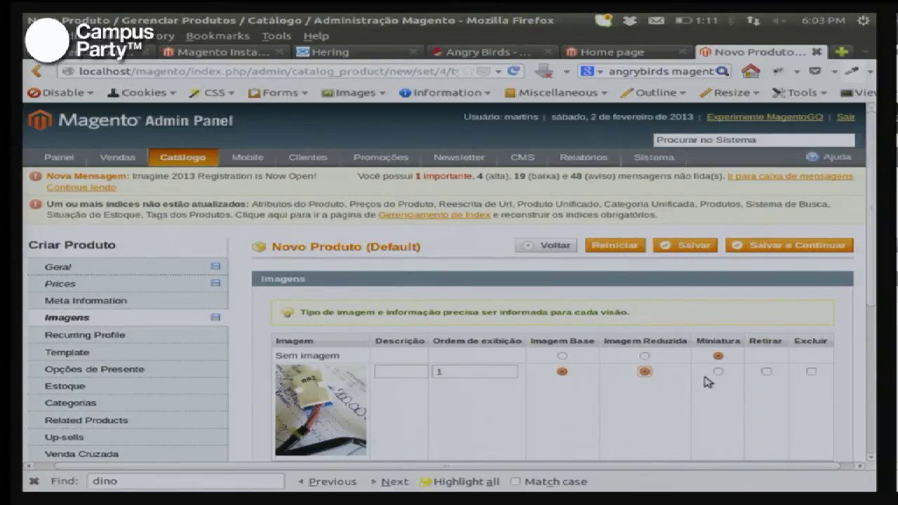
pyautogui.click(719, 371)
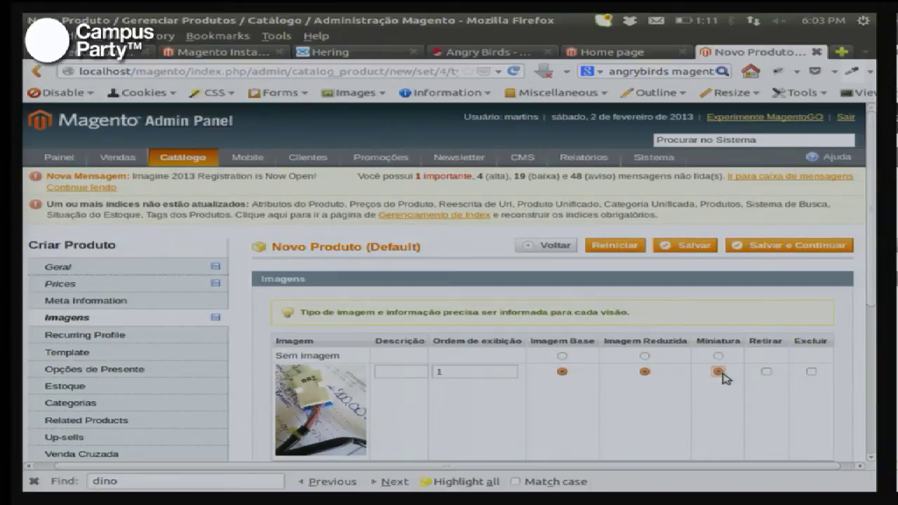
pyautogui.scroll(-2, 724, 378)
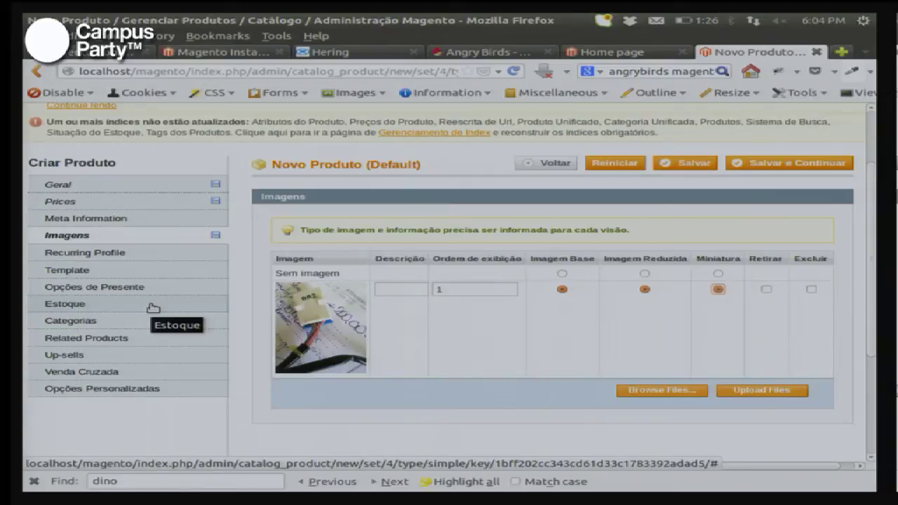
# Step: Set Qtd to 10 and Stock Availability to Em Estoque in the Estoque section
pyautogui.click(153, 308)
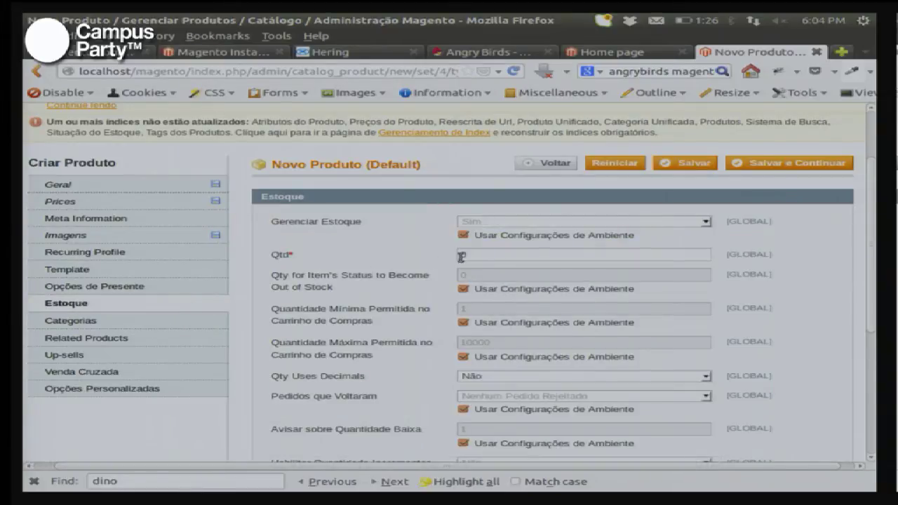
pyautogui.doubleClick(507, 258)
pyautogui.write('10')
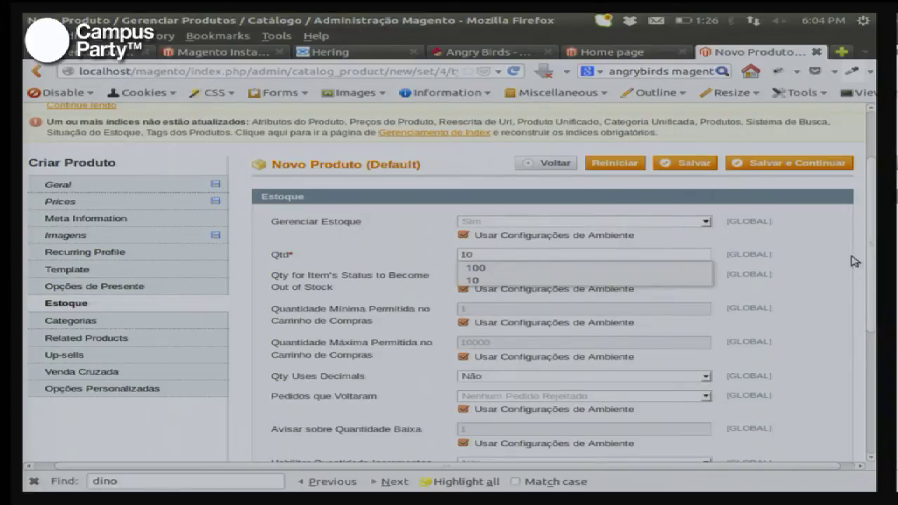
pyautogui.click(814, 260)
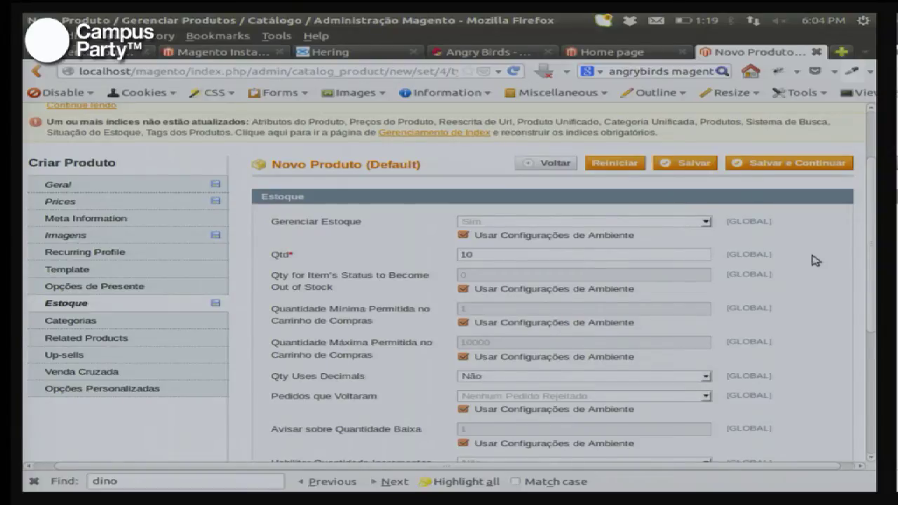
pyautogui.scroll(-2, 814, 260)
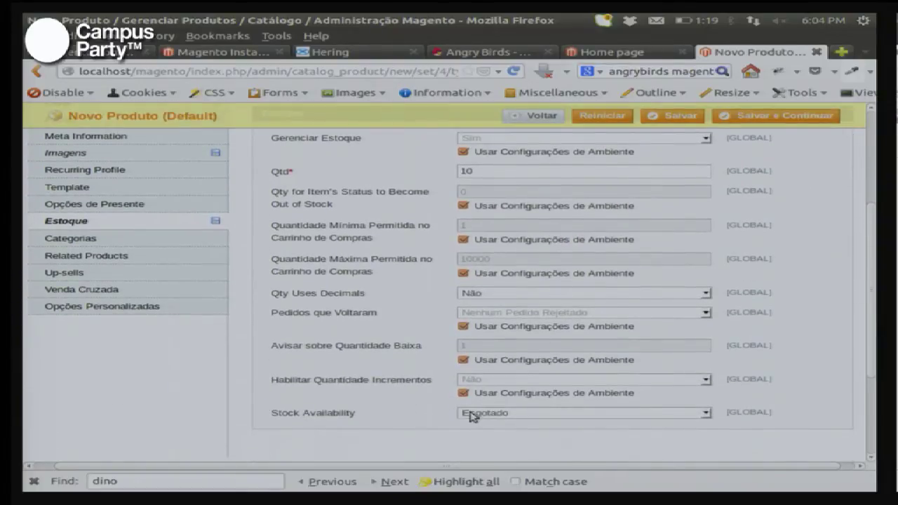
pyautogui.click(472, 414)
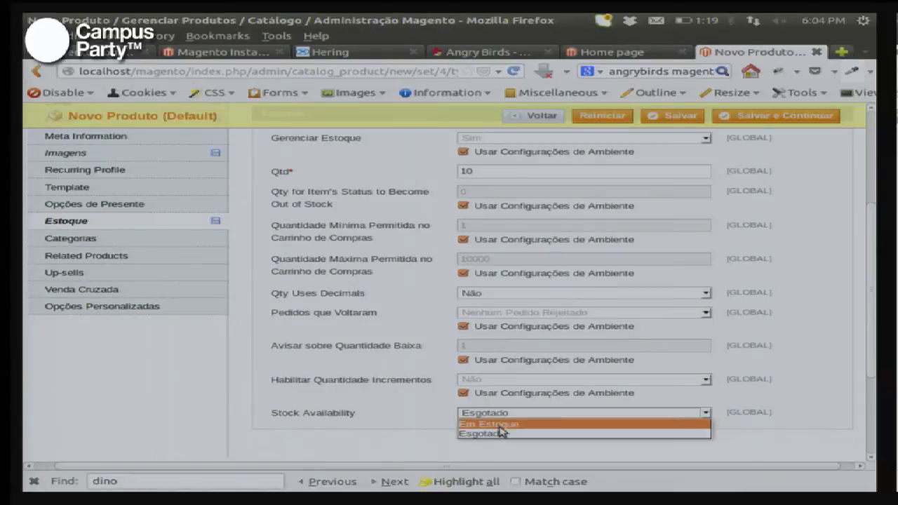
pyautogui.click(499, 425)
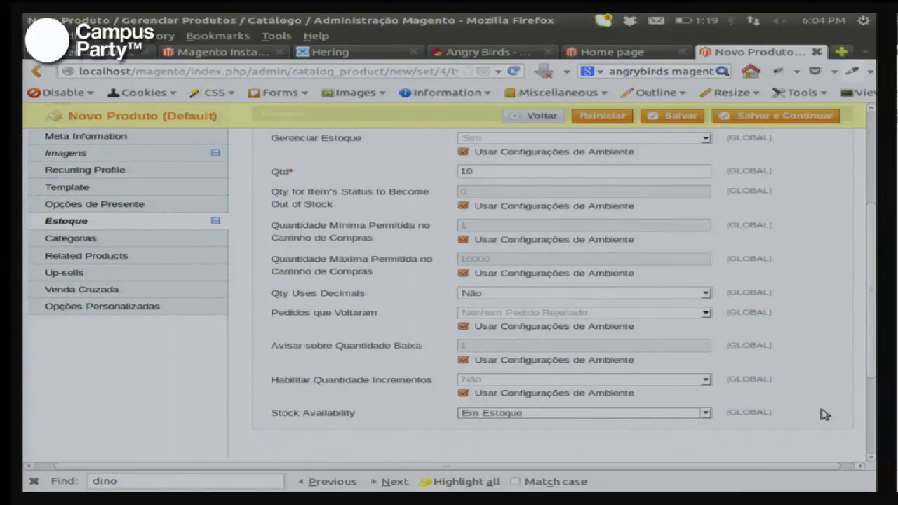
pyautogui.scroll(4, 825, 415)
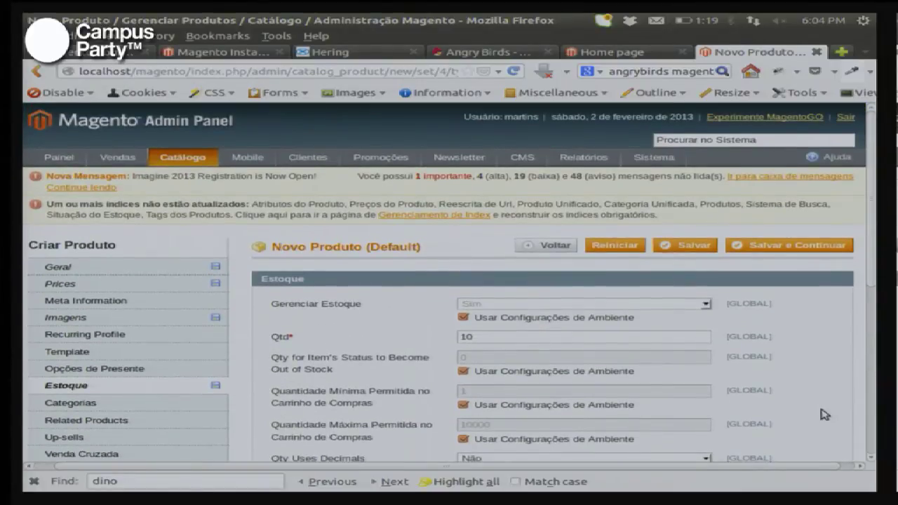
# Step: Save the Camiseta Campus Party product with Salvar e Continuar until 'The product has been saved.' appears
pyautogui.click(790, 247)
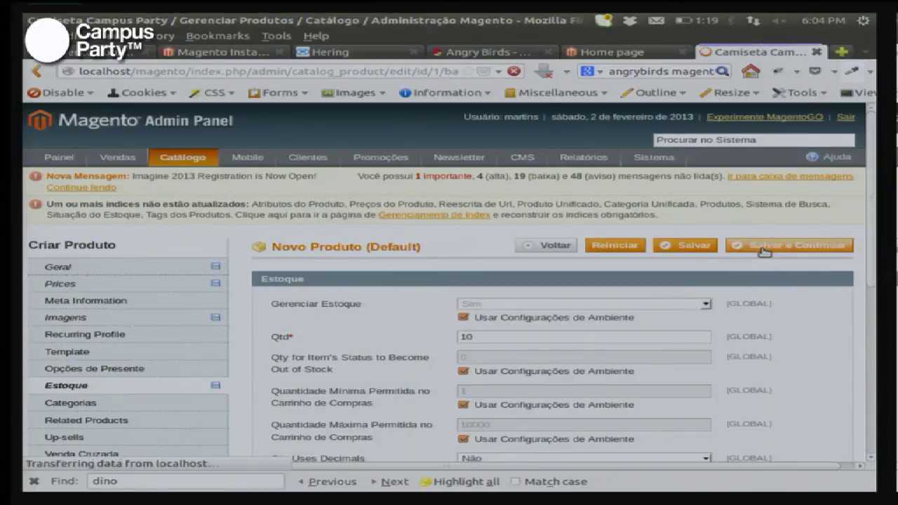
pyautogui.moveTo(458, 249); pyautogui.dragTo(300, 250)
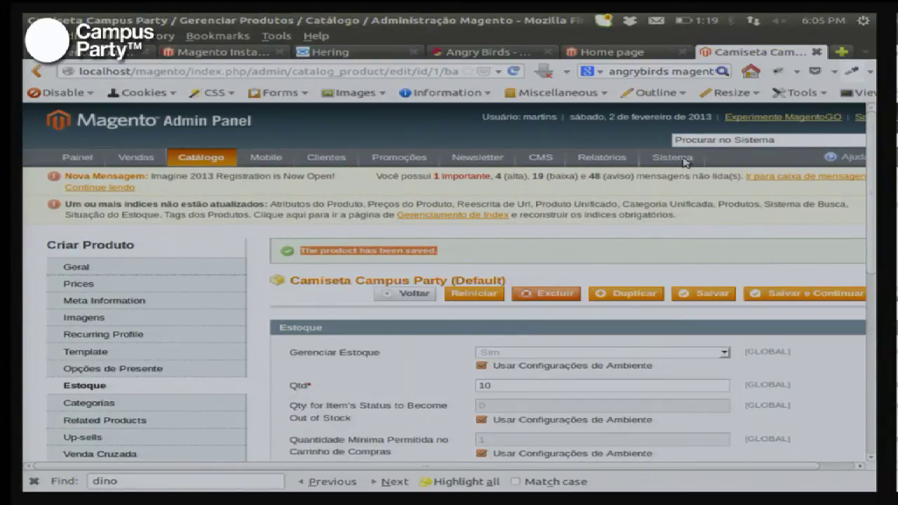
# Step: Search the storefront for 'camiseta' from the home page
pyautogui.click(605, 53)
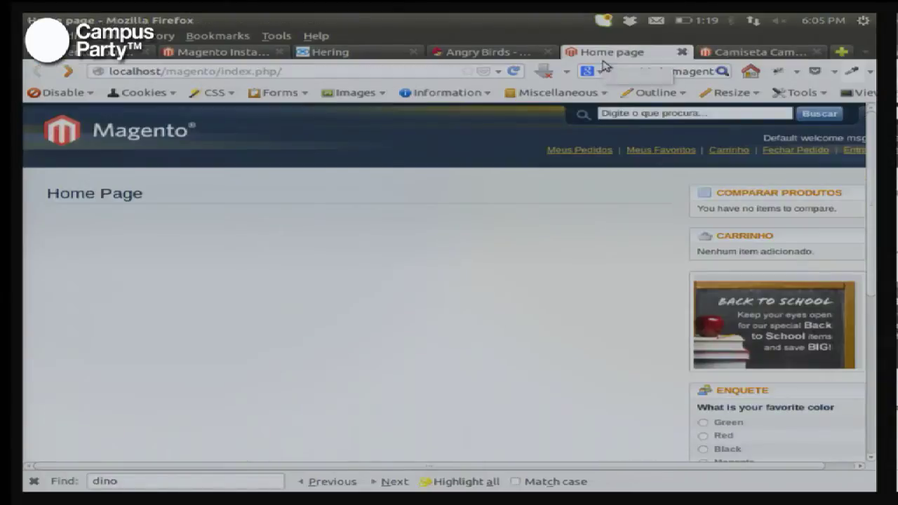
pyautogui.click(663, 115)
pyautogui.write('camiseta')
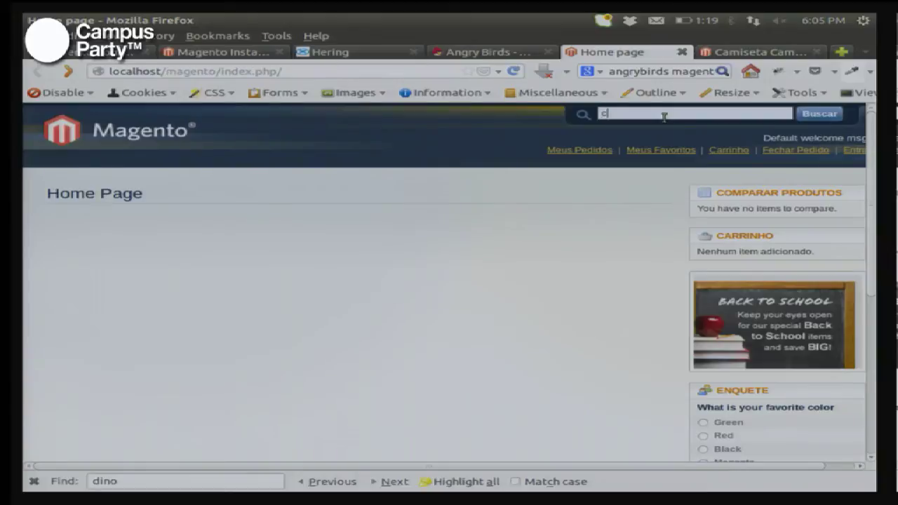
pyautogui.press('Return')
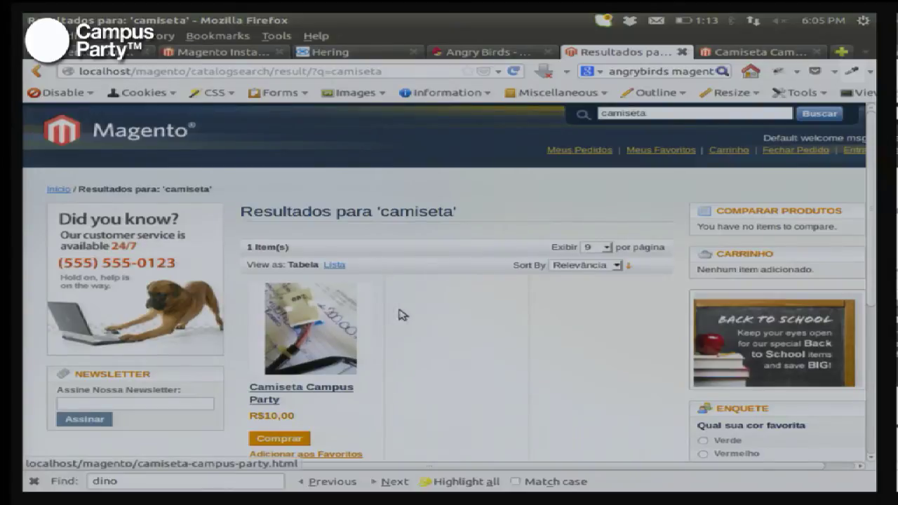
# Step: Open the Camiseta Campus Party product page (R$10,00, Em estoque) from the search results
pyautogui.scroll(-2, 421, 312)
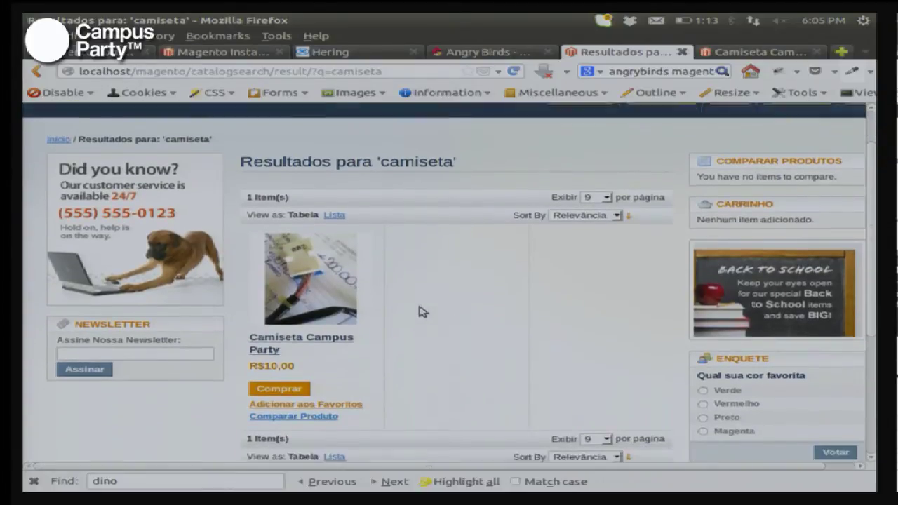
pyautogui.scroll(-5, 421, 311)
pyautogui.scroll(5, 421, 312)
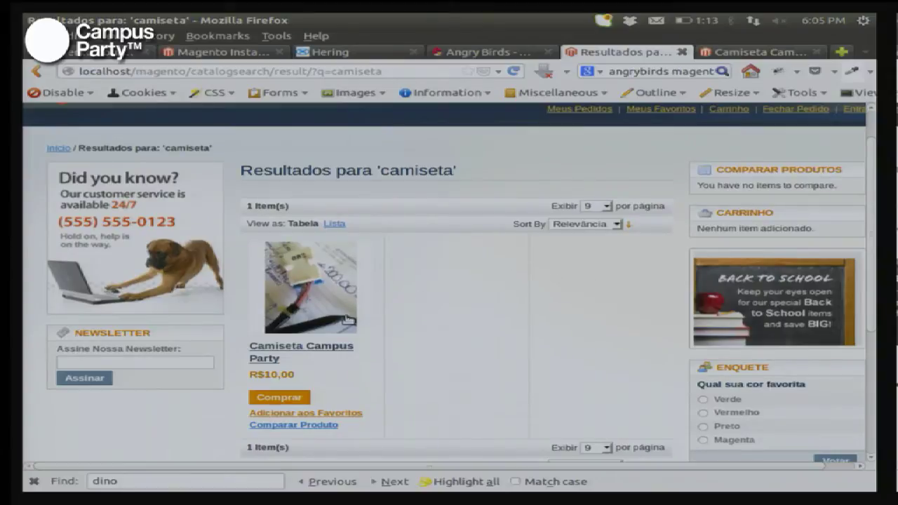
pyautogui.click(317, 322)
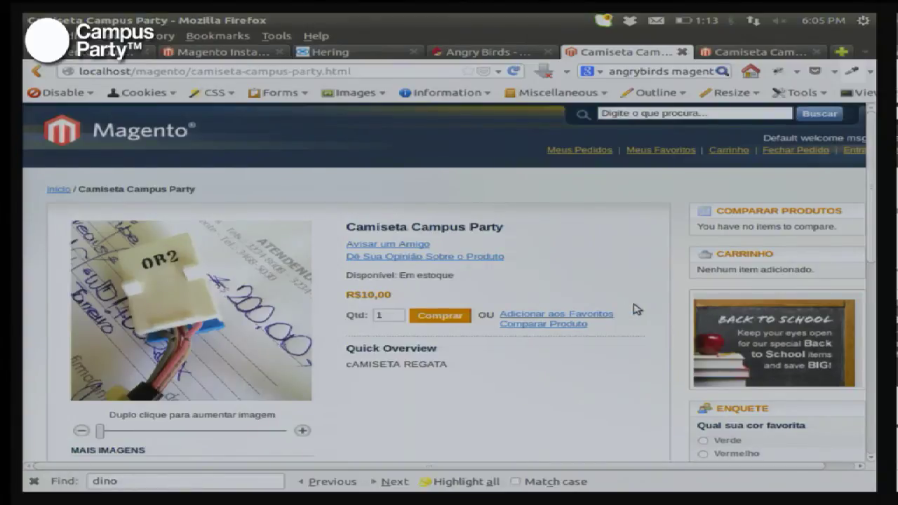
pyautogui.scroll(-1, 637, 309)
pyautogui.scroll(-3, 637, 309)
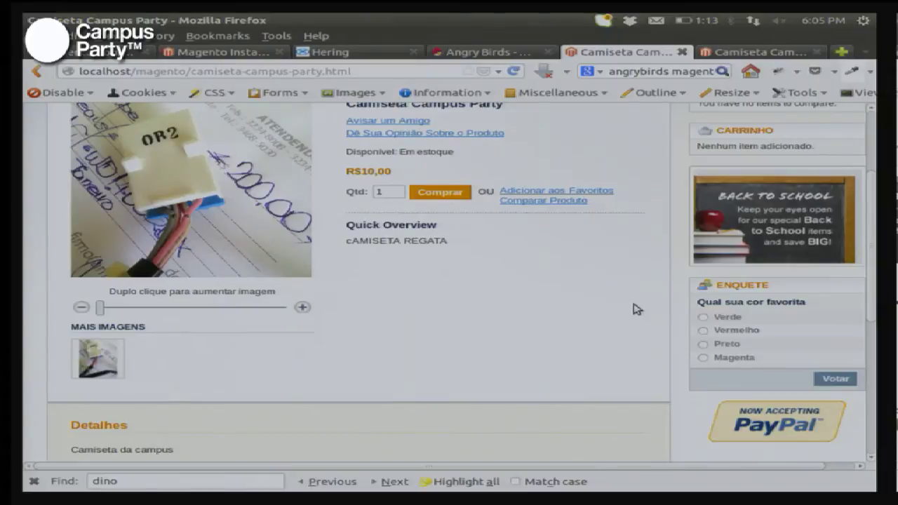
pyautogui.scroll(1, 637, 308)
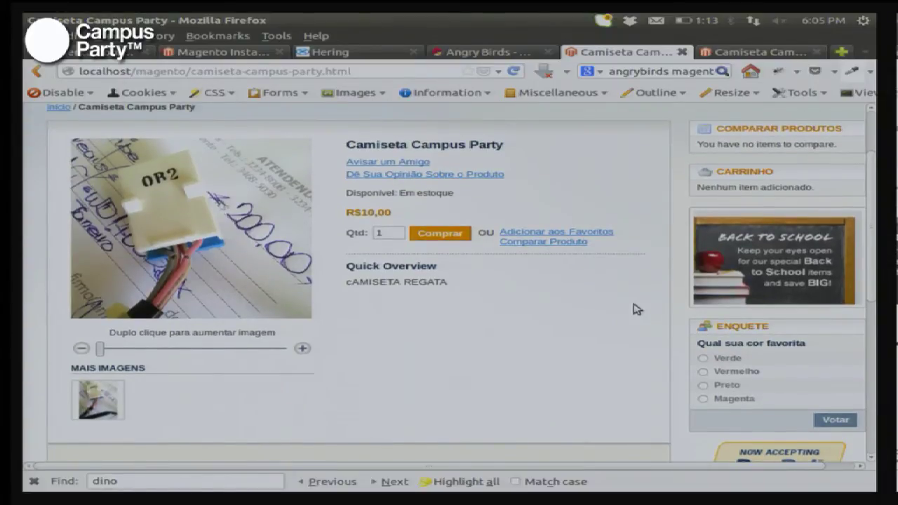
pyautogui.scroll(2, 636, 309)
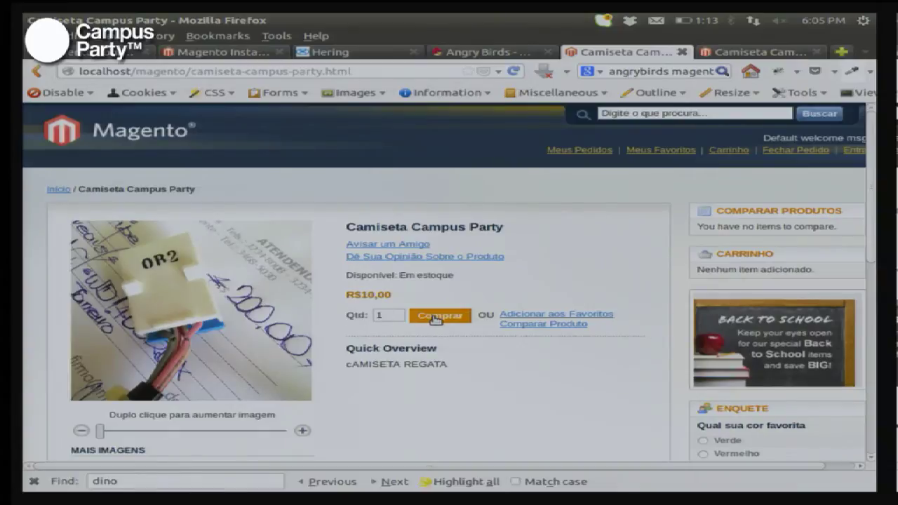
# Step: Add one Camiseta Campus Party to the cart and review the Calcular Frete País and Estado lists
pyautogui.click(435, 318)
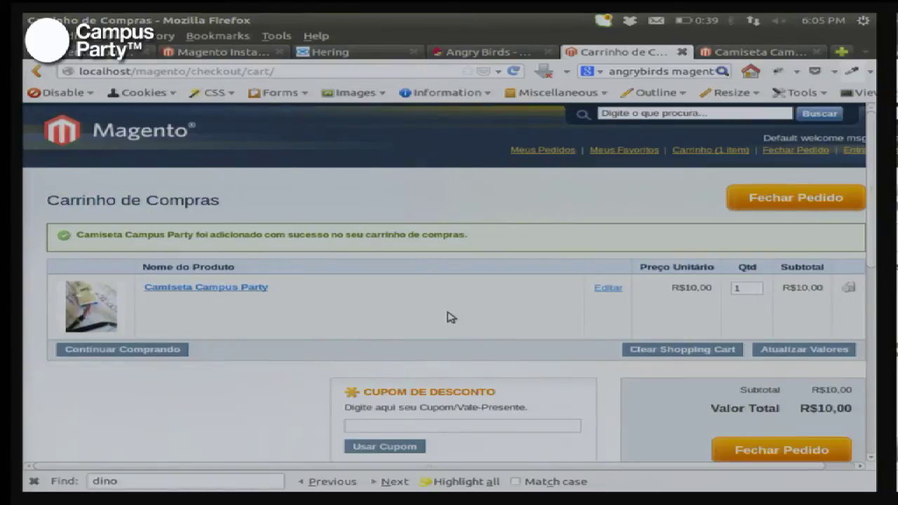
pyautogui.scroll(-5, 450, 317)
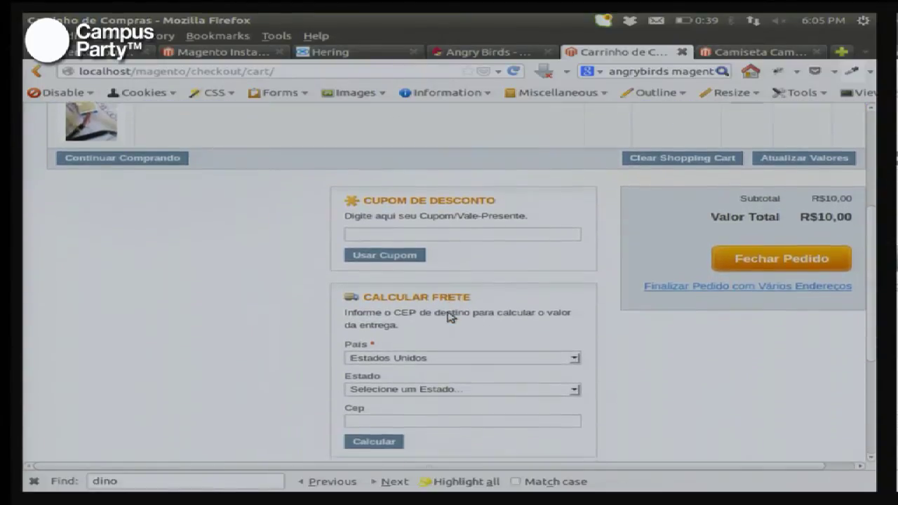
pyautogui.click(548, 346)
pyautogui.click(549, 346)
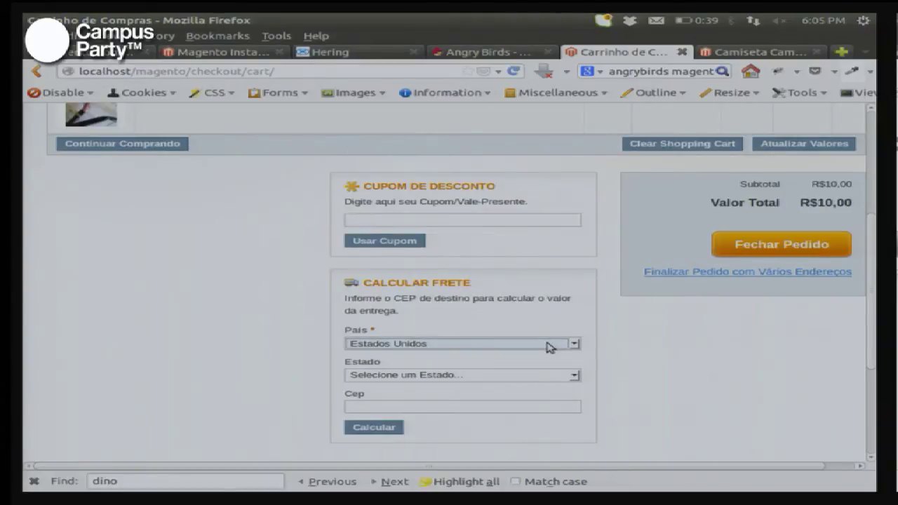
pyautogui.click(549, 347)
pyautogui.click(548, 347)
pyautogui.click(535, 379)
pyautogui.click(537, 379)
pyautogui.click(701, 379)
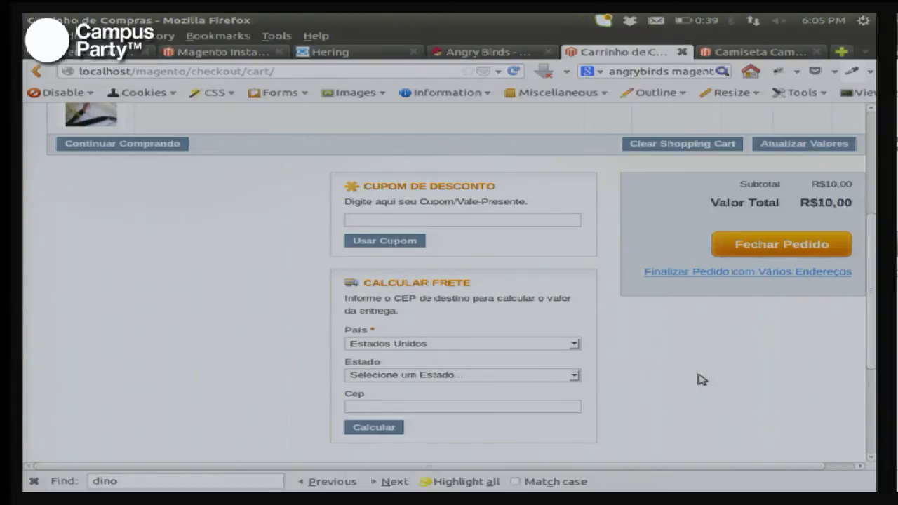
pyautogui.hotkey('alt', 'Tab')
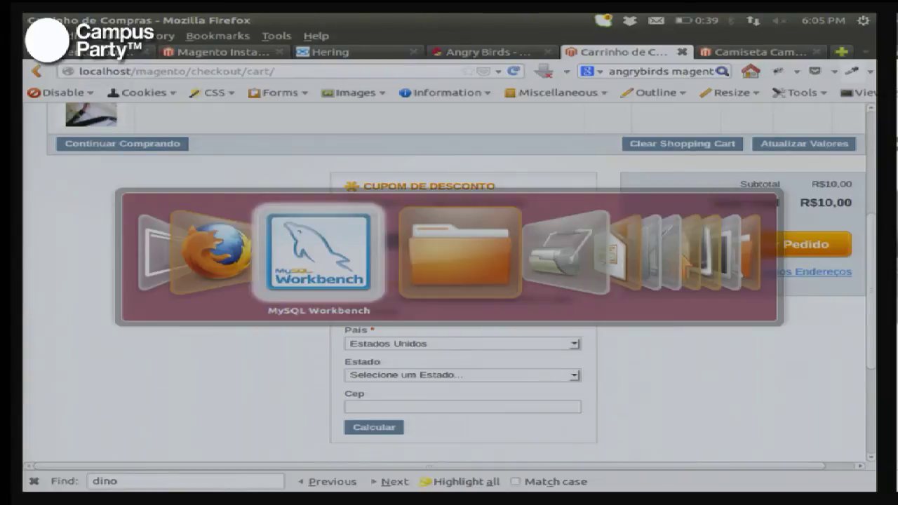
# Step: Select pedroteixeira-correios-4.2.0.tar.gz in the Nautilus downloads folder and open it in Archive Manager
pyautogui.hotkey('alt', 'Tab')
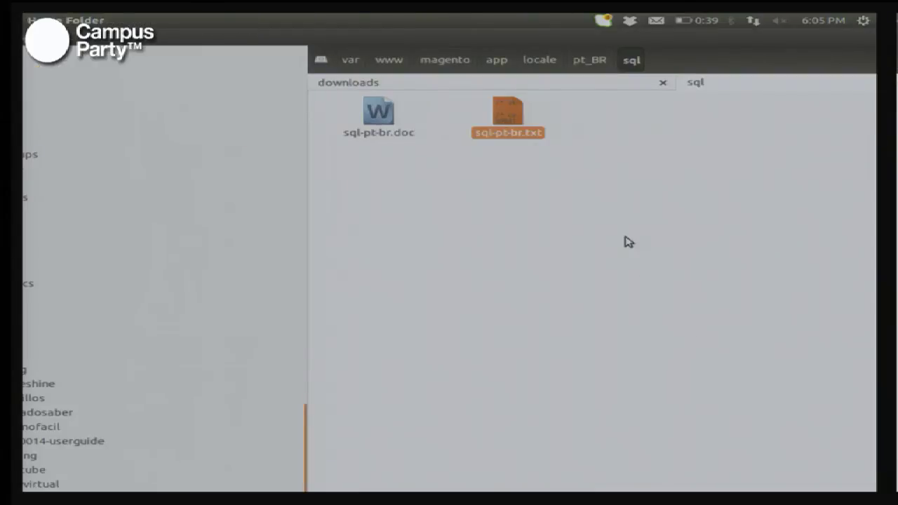
pyautogui.click(530, 87)
pyautogui.hotkey('alt', 'Tab')
pyautogui.hotkey('alt', 'Tab')
pyautogui.hotkey('alt', 'Tab')
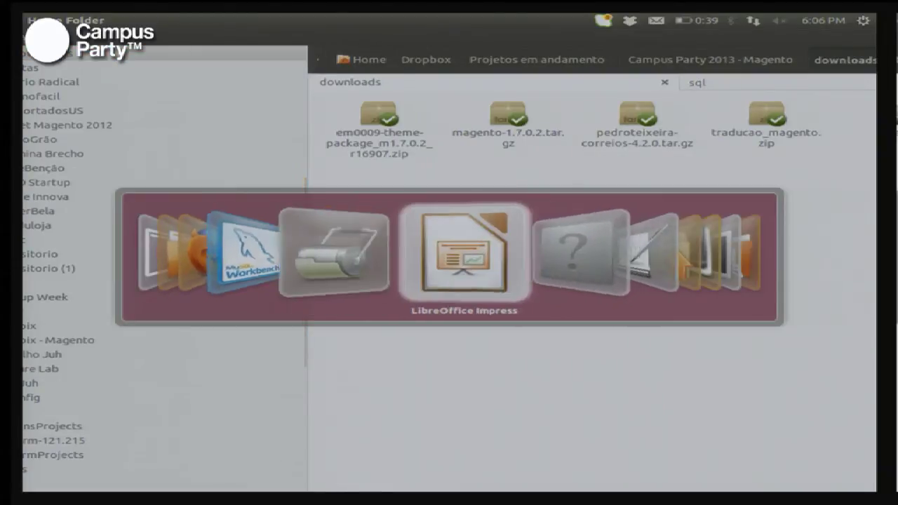
pyautogui.press('Escape')
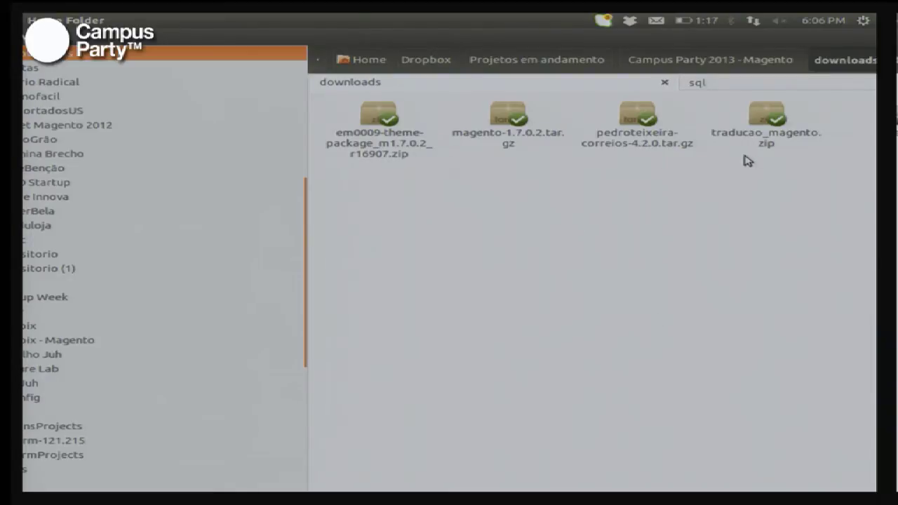
pyautogui.click(631, 123)
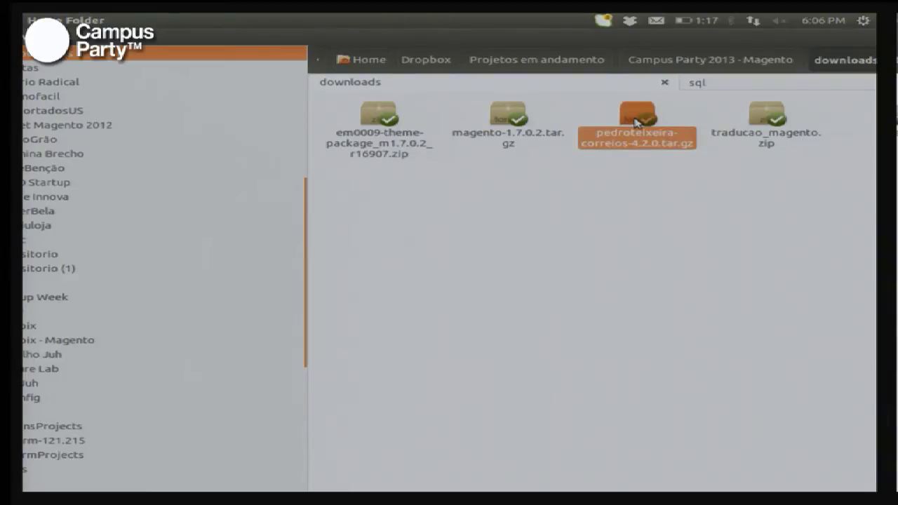
pyautogui.hotkey('alt', 'Tab')
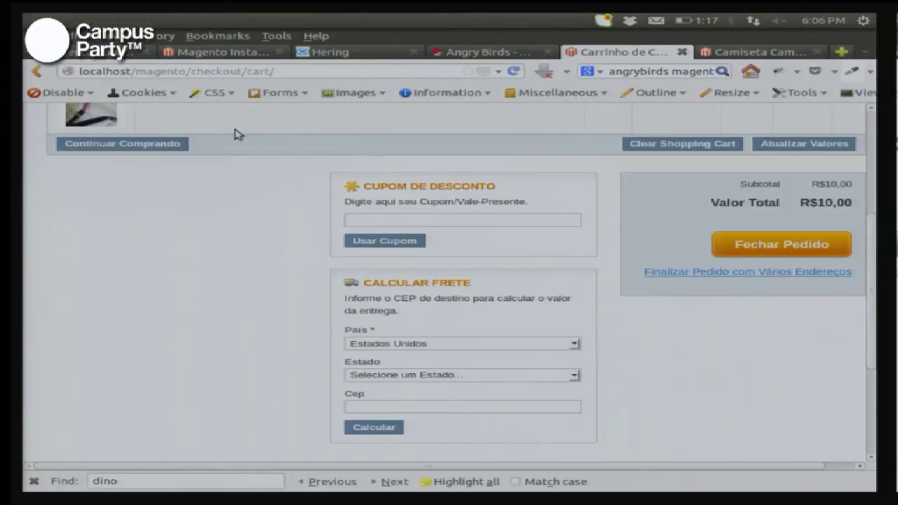
pyautogui.hotkey('alt', 'Tab')
pyautogui.press('Escape')
# Step: Bring the Correios archive window into view and select its app folder
pyautogui.moveTo(337, 360); pyautogui.dragTo(772, 248)
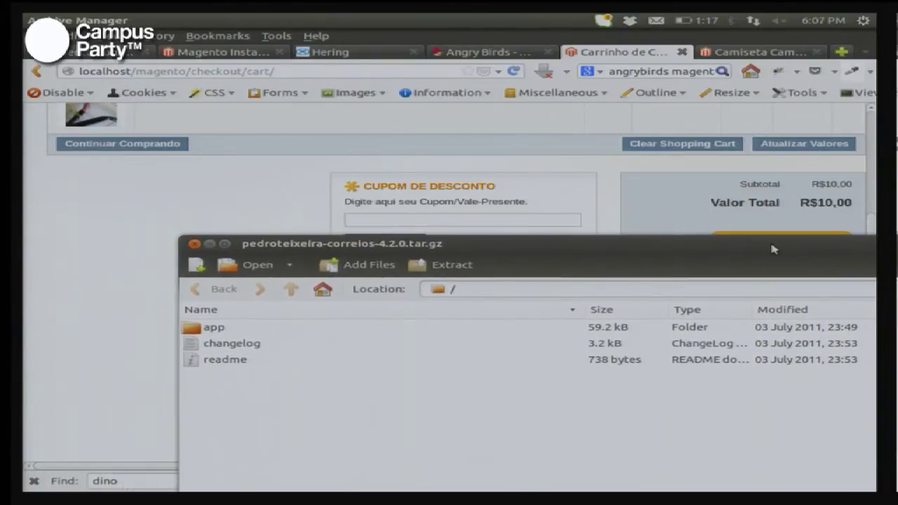
pyautogui.click(221, 333)
pyautogui.press('super')
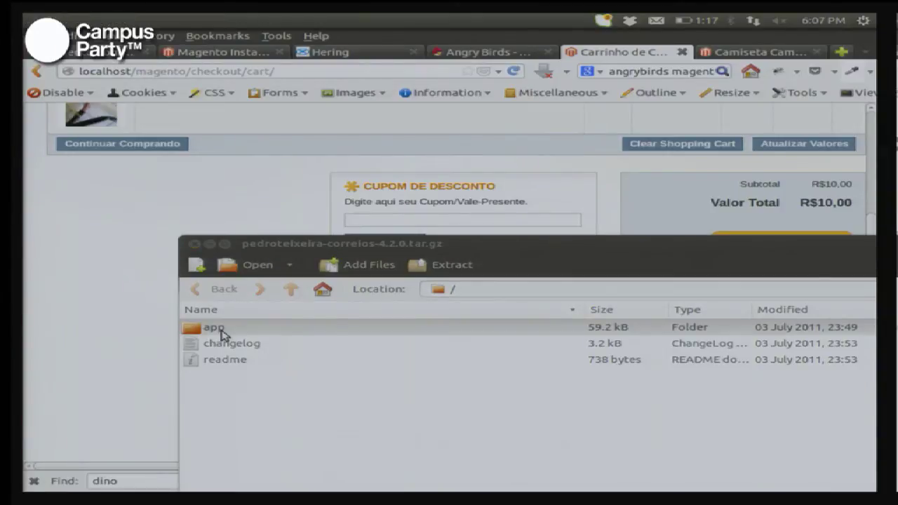
pyautogui.hotkey('alt', 'space')
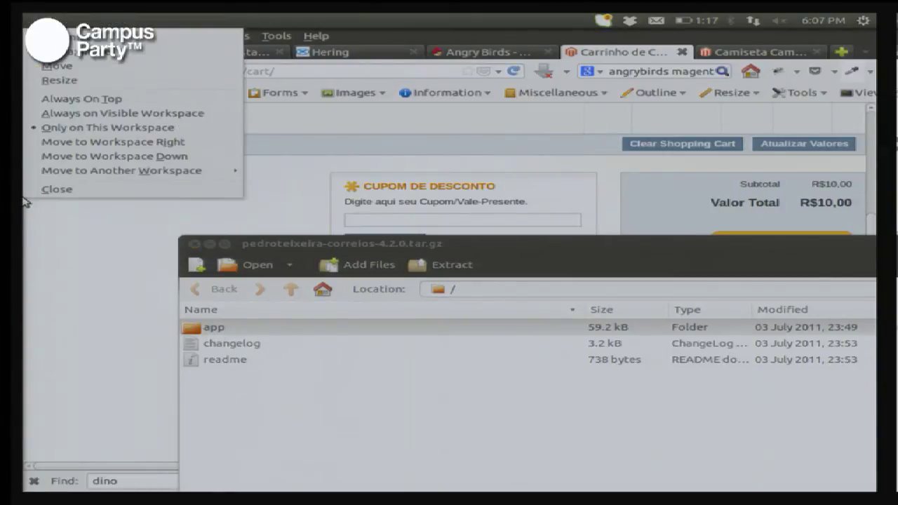
# Step: Navigate Nautilus to /var/www/magento, correcting the mistyped /var/ww/magento path
pyautogui.hotkey('alt', 'Tab')
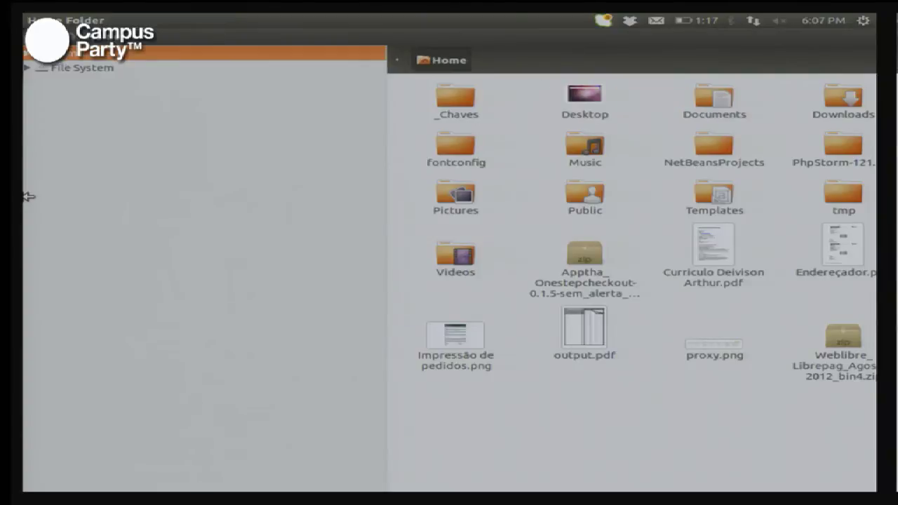
pyautogui.press('Left')
pyautogui.press('Left')
pyautogui.write('/var/ww/')
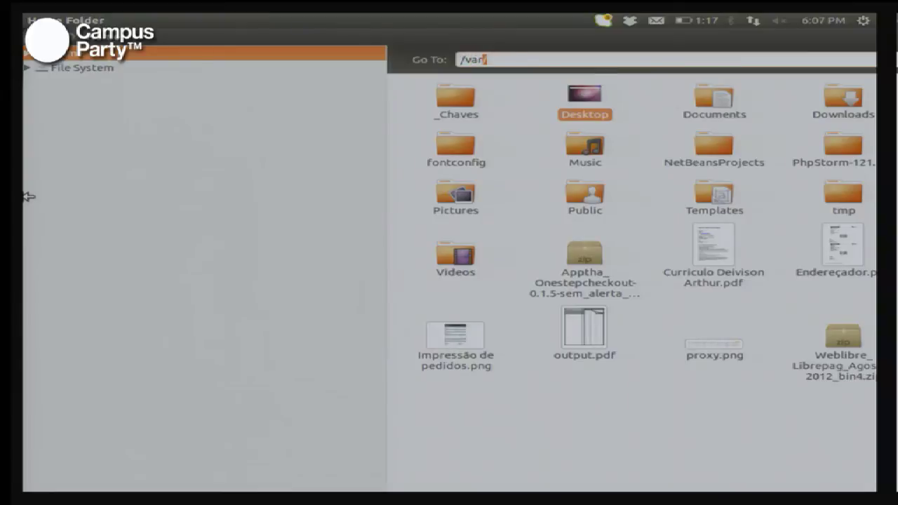
pyautogui.write('magento')
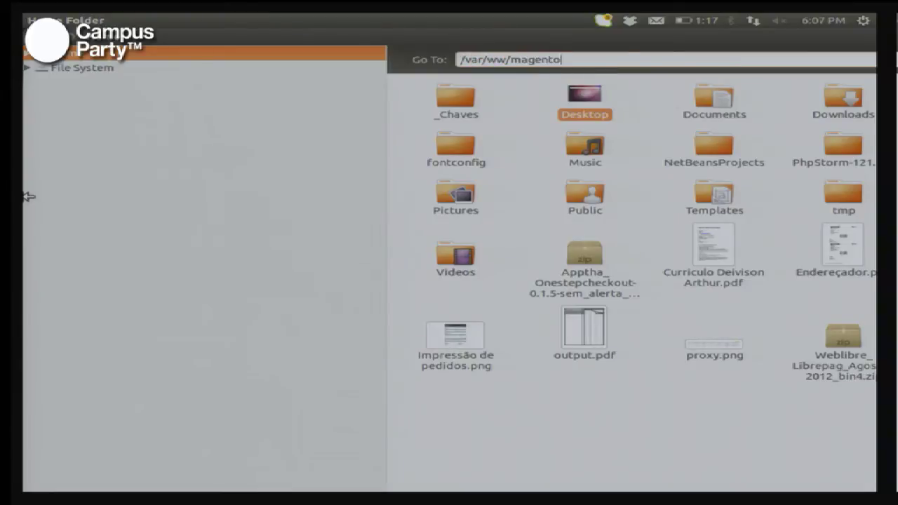
pyautogui.press('Return')
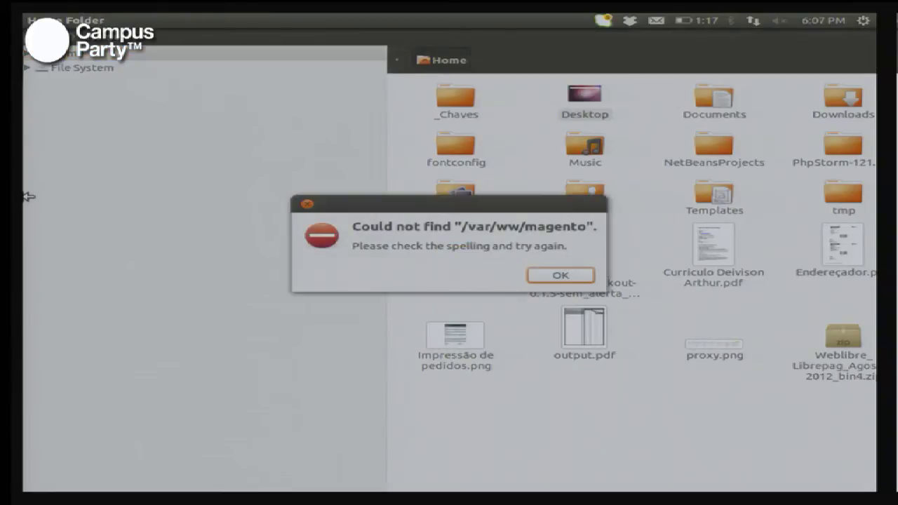
pyautogui.press('Return')
pyautogui.write('/var/www/m')
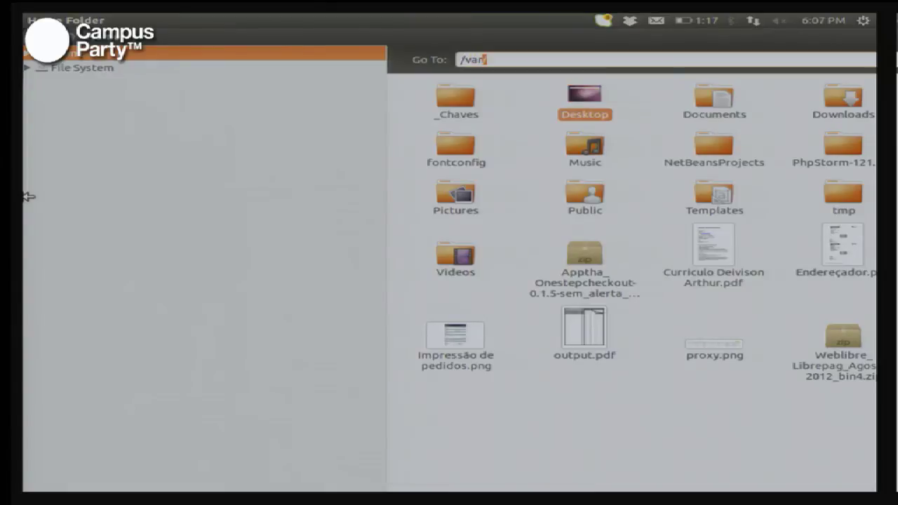
pyautogui.write('agen')
pyautogui.press('Return')
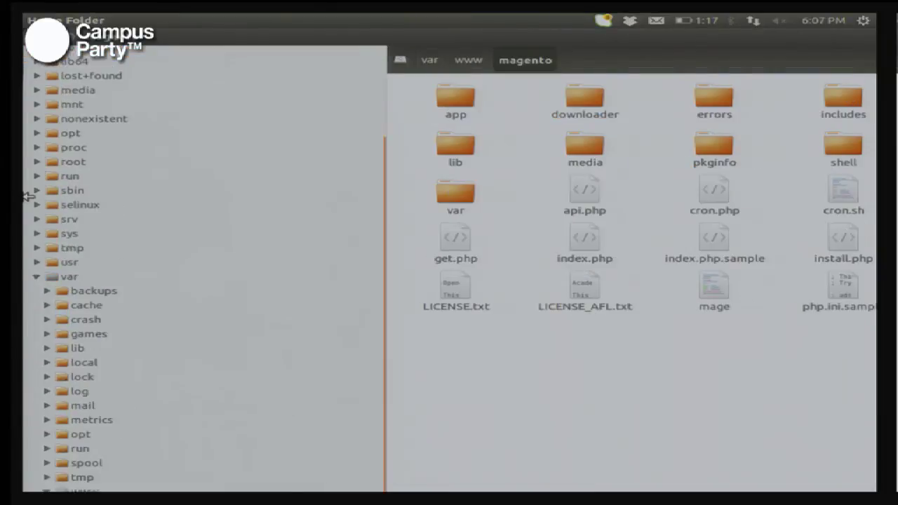
# Step: Copy the archive's app folder into the magento folder and return to Firefox
pyautogui.hotkey('alt', 'Tab')
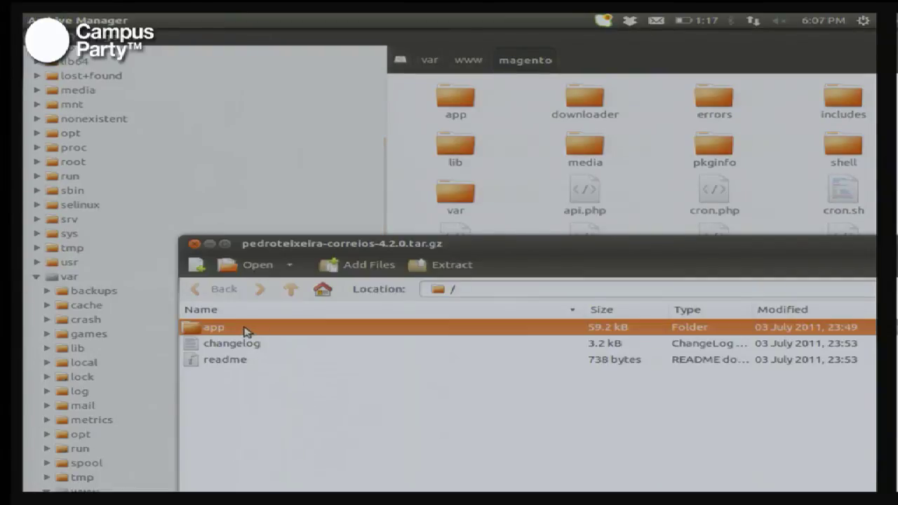
pyautogui.moveTo(247, 331); pyautogui.dragTo(732, 210)
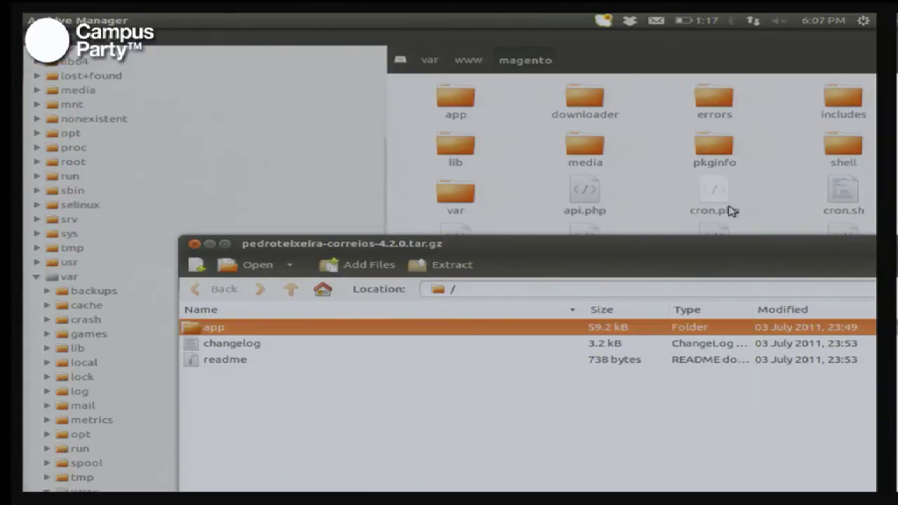
pyautogui.hotkey('alt', 'Tab')
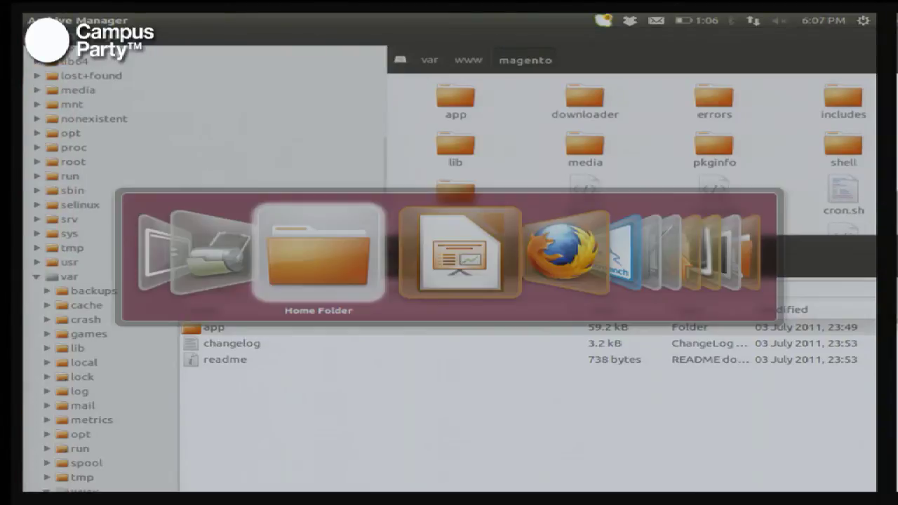
pyautogui.hotkey('alt', 'Tab')
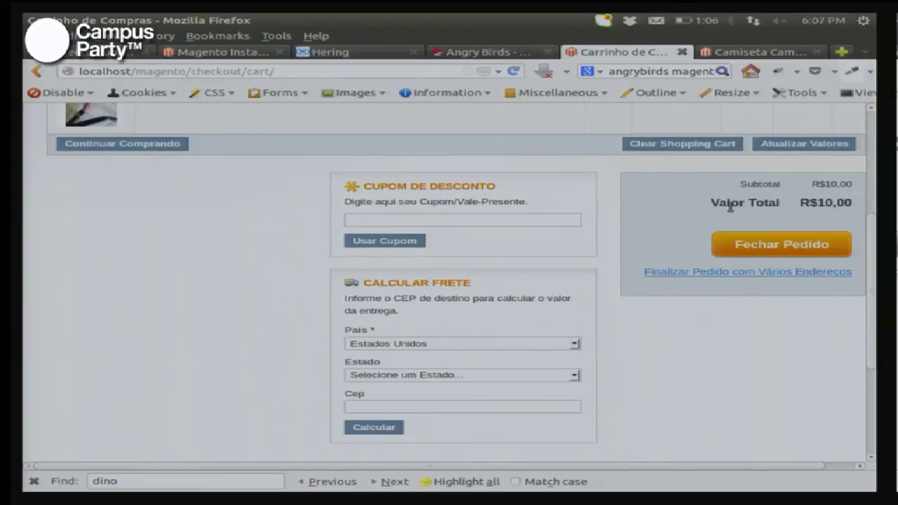
# Step: Reload the store cart, then return to the admin Camiseta Campus Party edit page and its Sistema menu
pyautogui.press('F5')
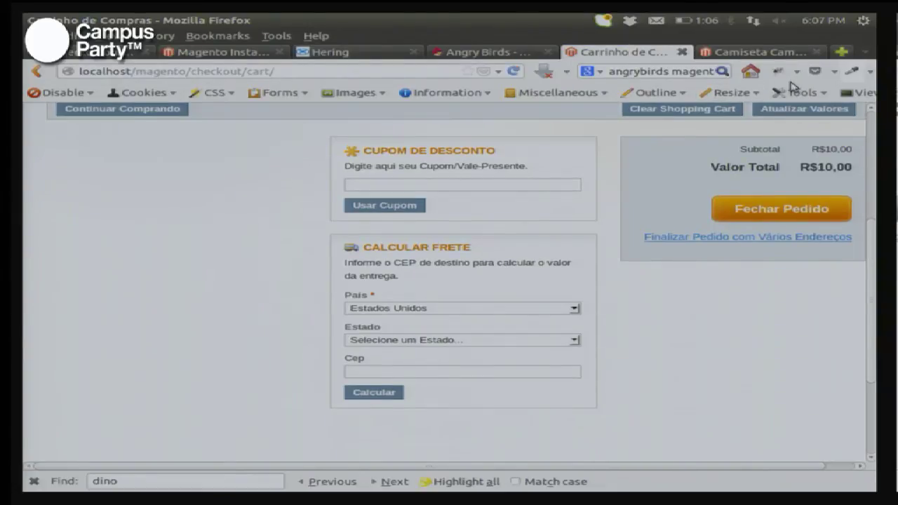
pyautogui.click(754, 55)
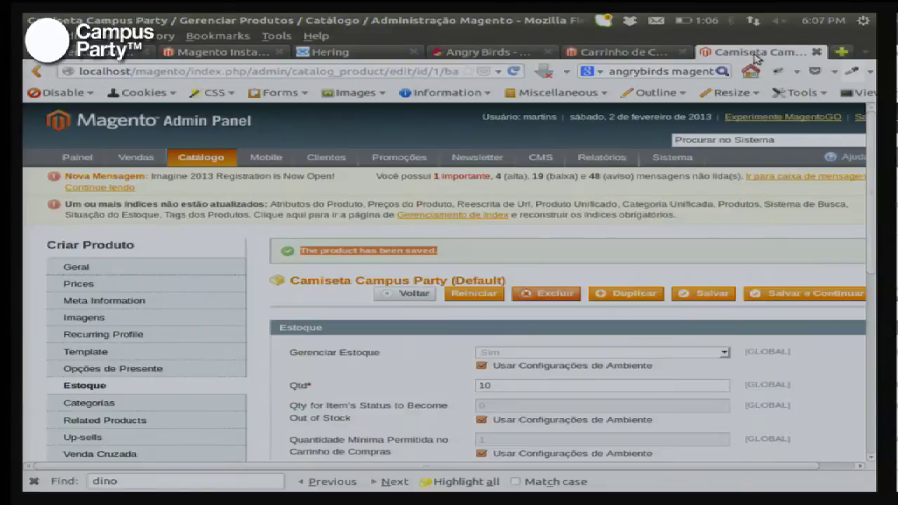
pyautogui.moveTo(677, 161)
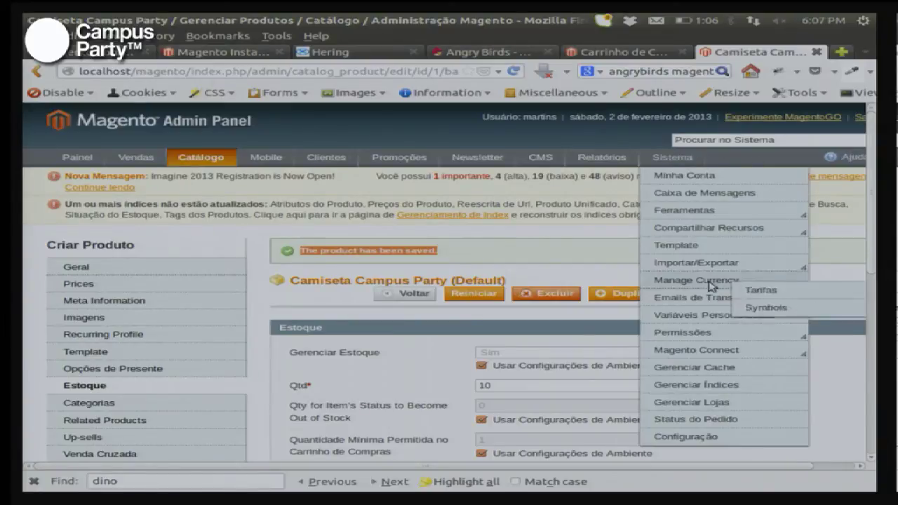
# Step: Open Sistema > Configuração and browse the Geral settings
pyautogui.click(703, 435)
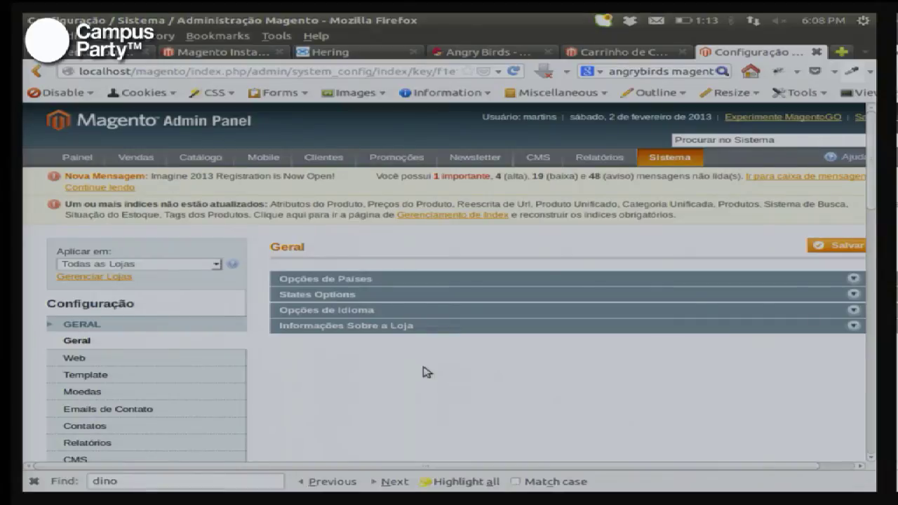
pyautogui.scroll(-3, 427, 372)
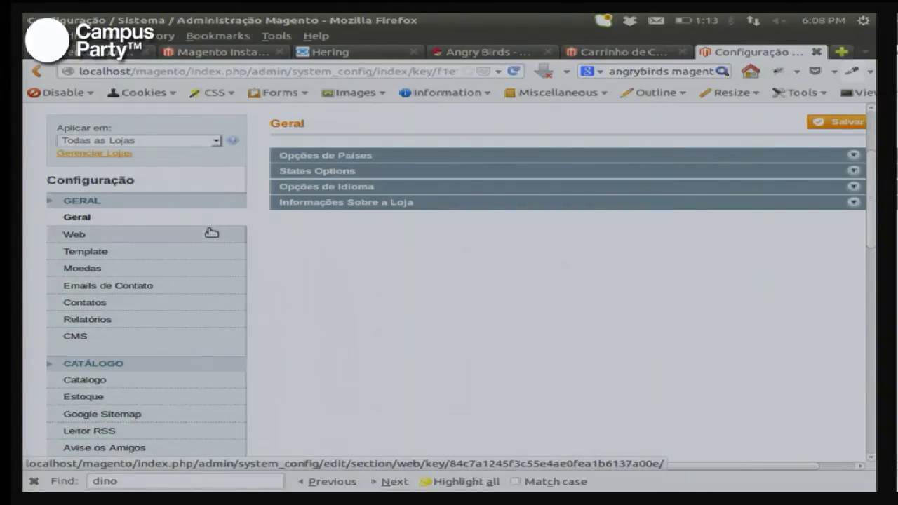
pyautogui.scroll(-5, 211, 232)
pyautogui.scroll(-5, 211, 232)
pyautogui.scroll(-5, 211, 232)
pyautogui.scroll(10, 211, 232)
pyautogui.hscroll(1, 211, 233)
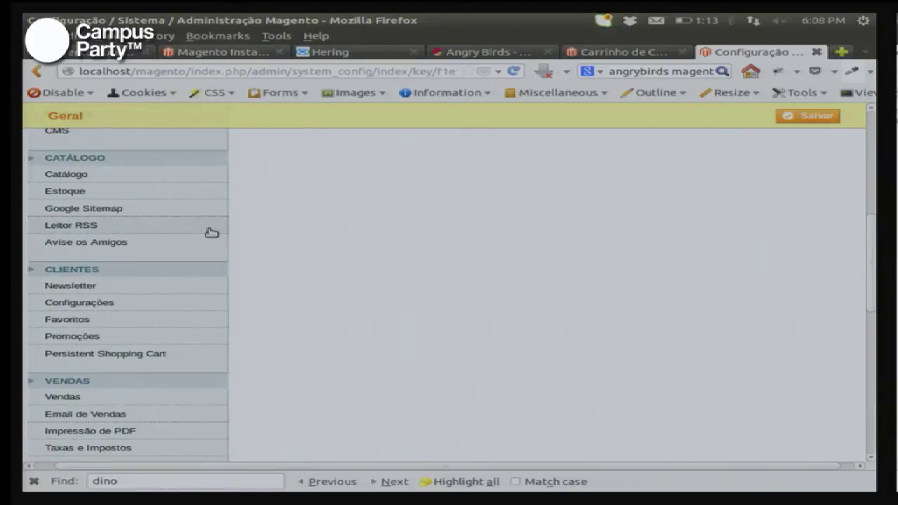
pyautogui.scroll(10, 211, 232)
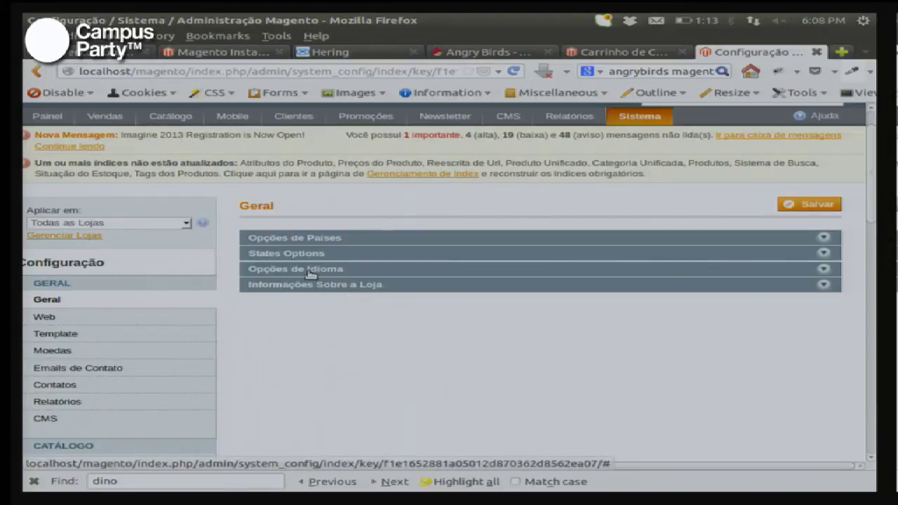
# Step: Keep the Aplicar em scope on Todas as Lojas and scroll the menu toward VENDAS
pyautogui.click(171, 224)
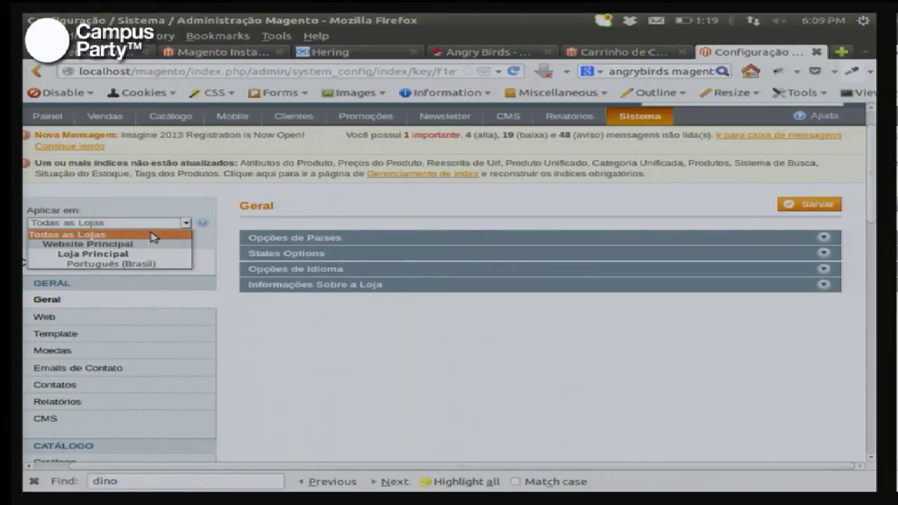
pyautogui.click(154, 237)
pyautogui.scroll(-8, 195, 260)
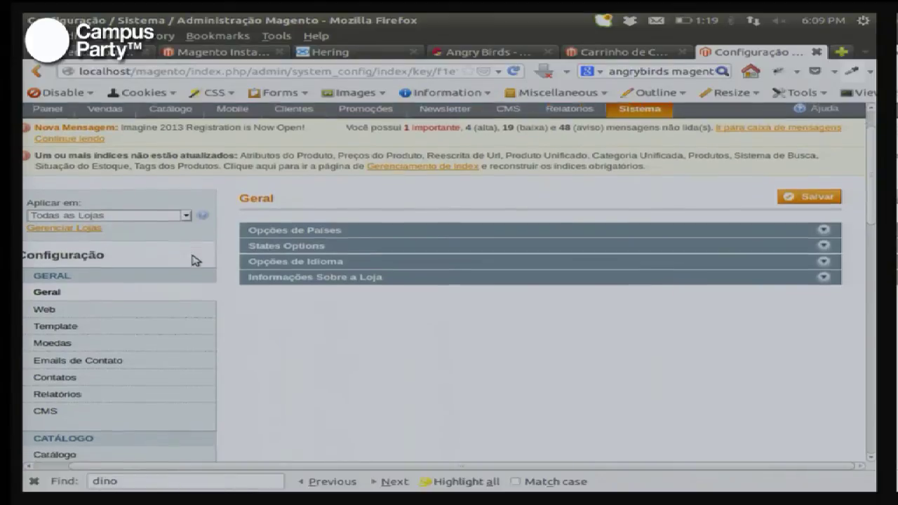
pyautogui.scroll(-4, 195, 260)
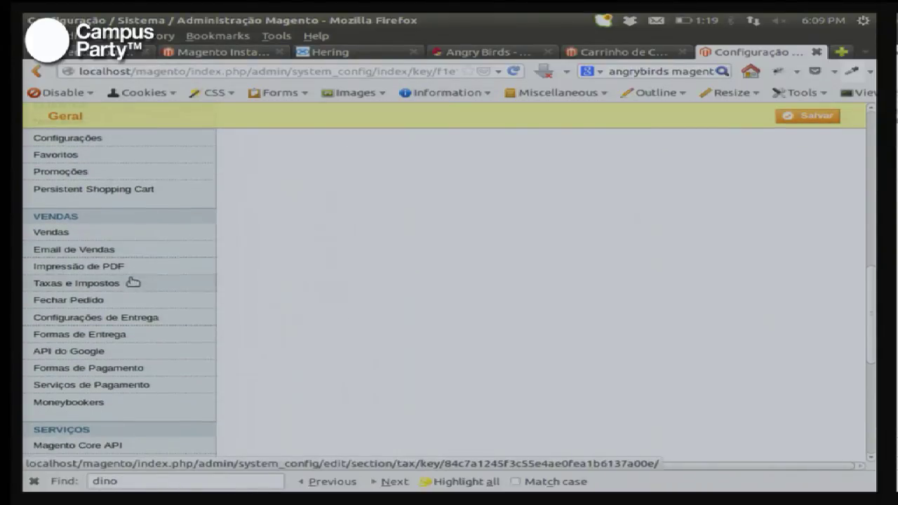
# Step: Open Configurações de Entrega > Formas de Entrega and expand the Correios section
pyautogui.click(137, 317)
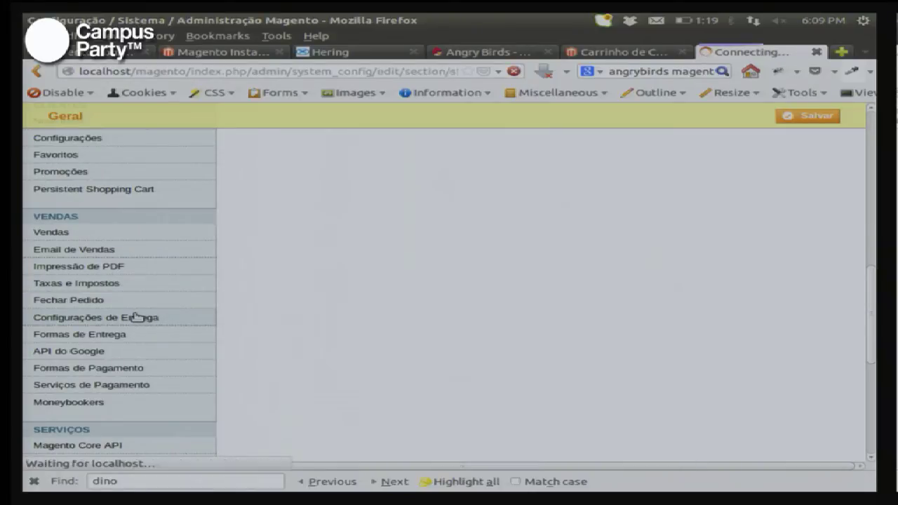
pyautogui.scroll(-5, 416, 351)
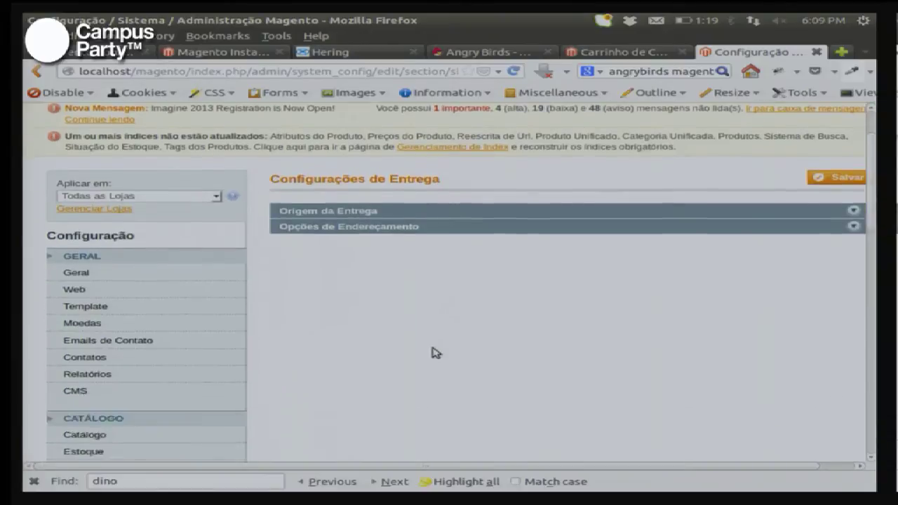
pyautogui.scroll(-4, 433, 353)
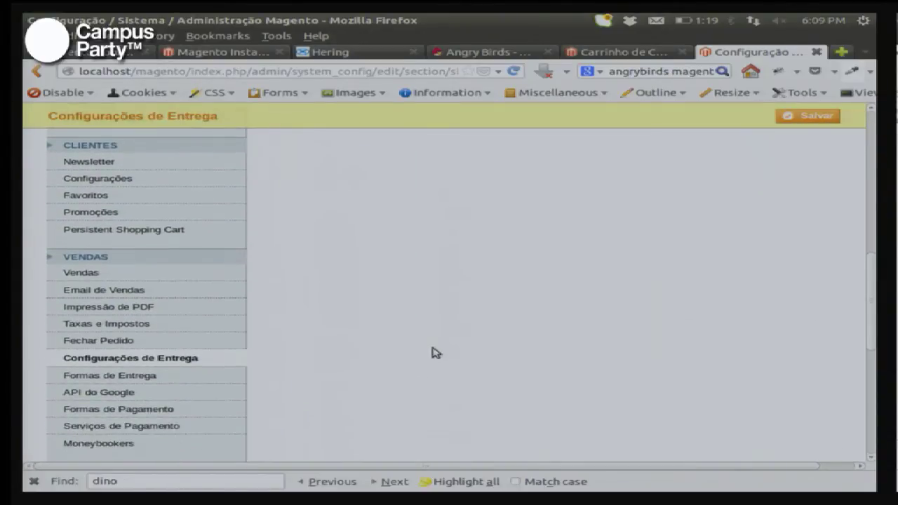
pyautogui.click(205, 336)
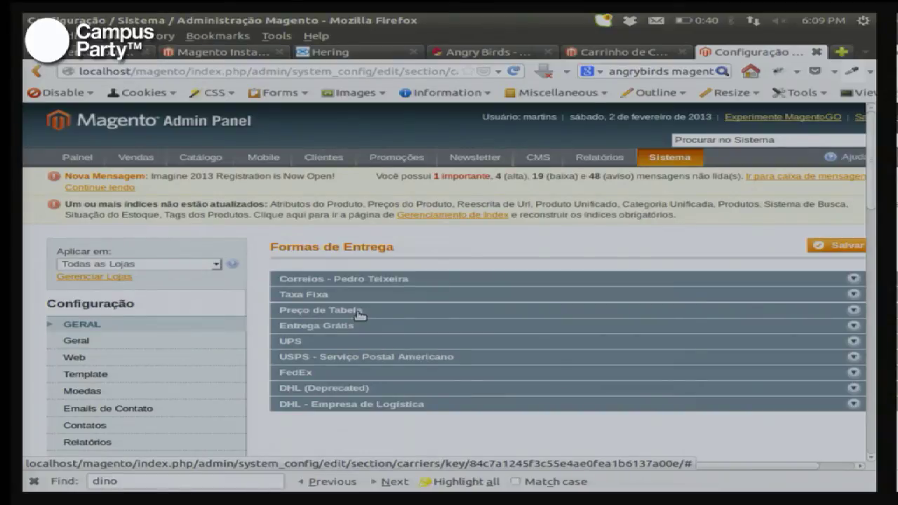
pyautogui.click(371, 280)
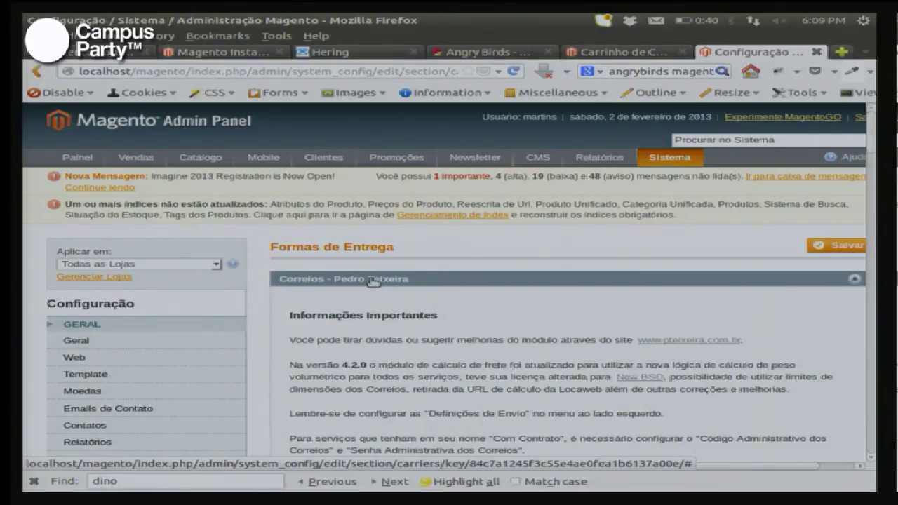
pyautogui.scroll(-3, 435, 303)
pyautogui.scroll(-3, 445, 308)
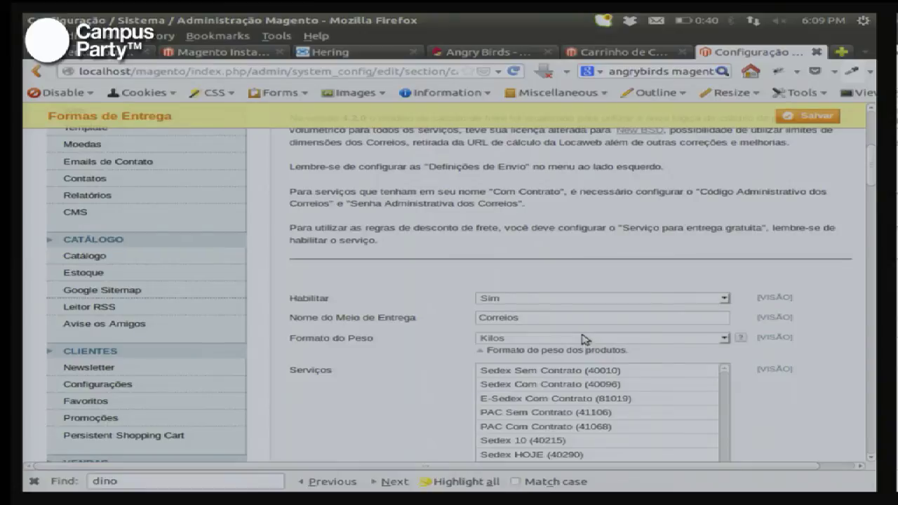
# Step: Keep the Correios weight format as Kilos
pyautogui.click(581, 339)
pyautogui.click(581, 338)
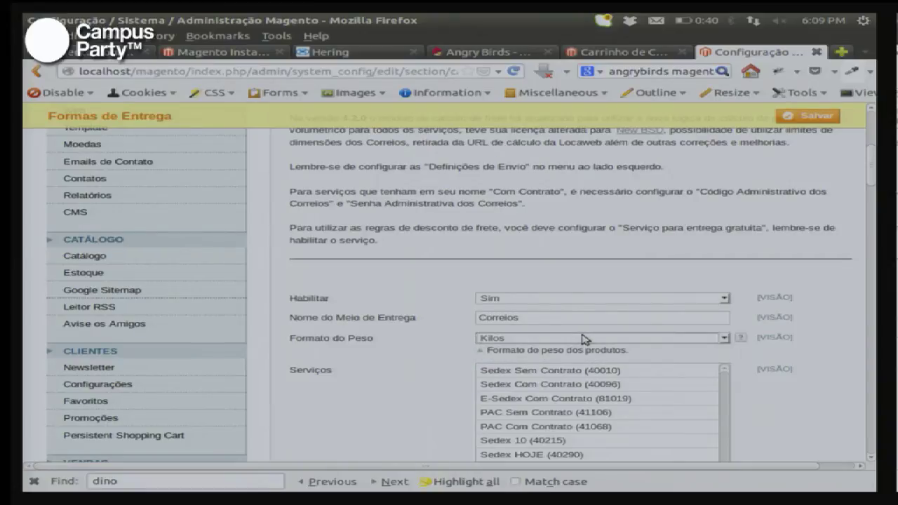
pyautogui.scroll(-1, 398, 384)
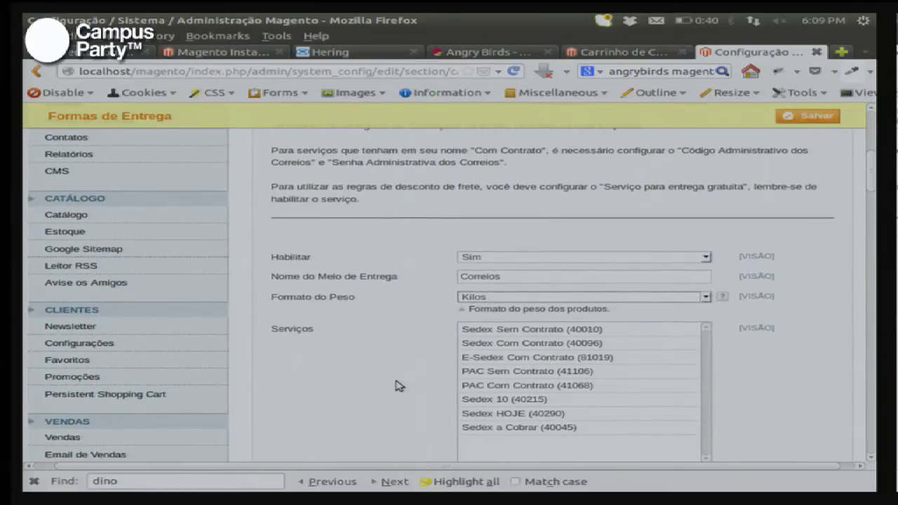
# Step: Select Sedex Sem Contrato (40010) and PAC Sem Contrato as services, dropping Sedex Com Contrato (40096)
pyautogui.click(557, 330)
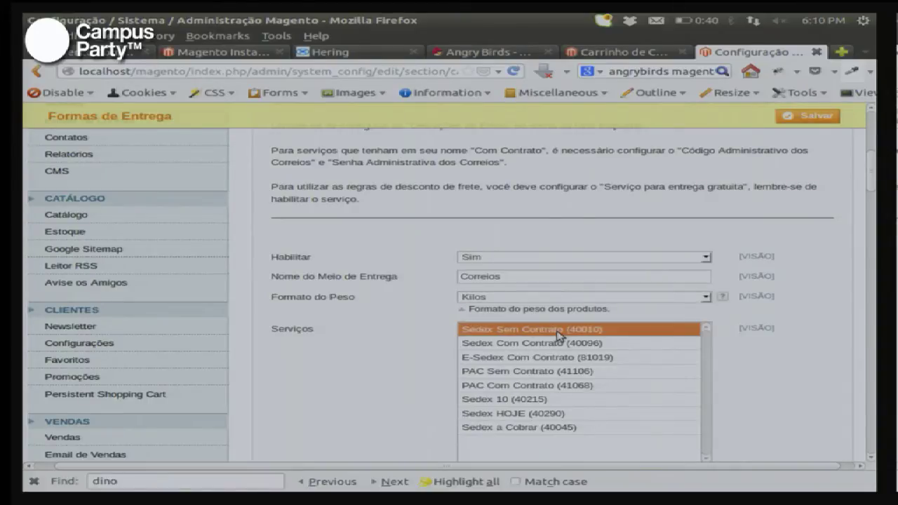
pyautogui.keyDown('ctrl'); pyautogui.click(558, 341); pyautogui.keyUp('ctrl')
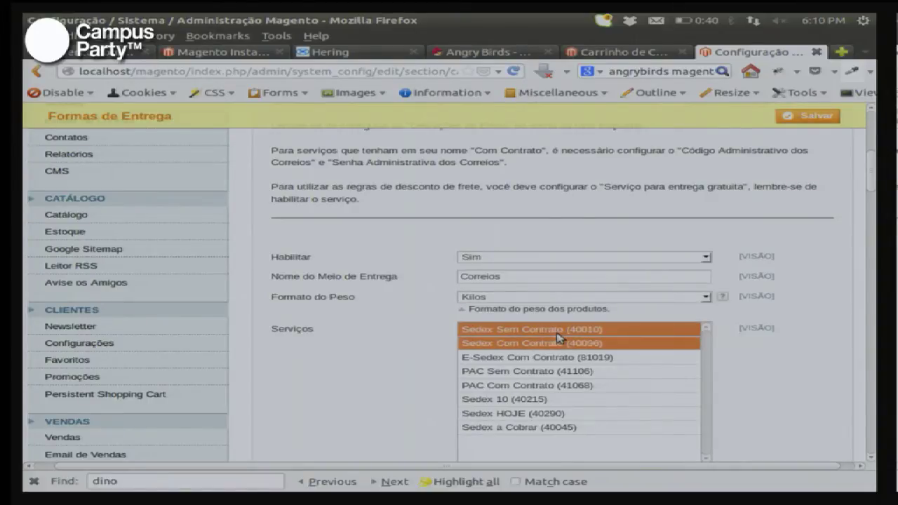
pyautogui.keyDown('ctrl'); pyautogui.click(559, 341); pyautogui.keyUp('ctrl')
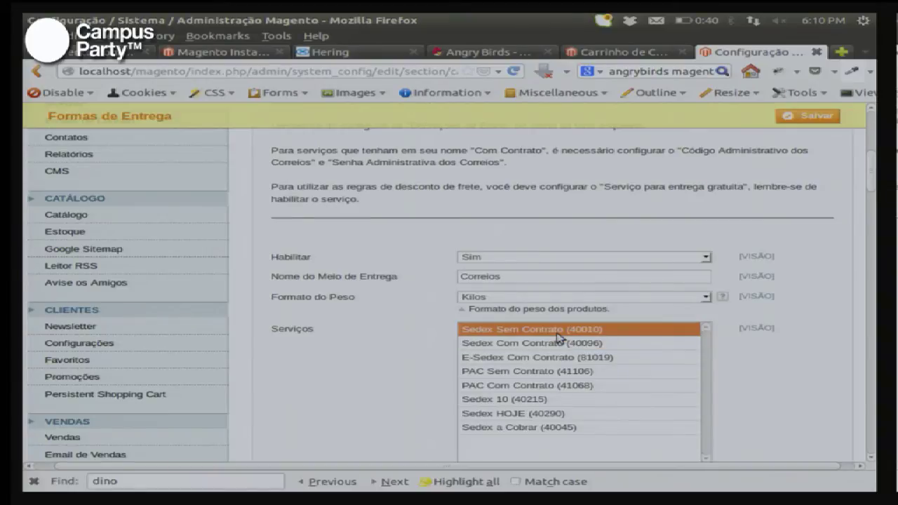
pyautogui.scroll(-4, 558, 337)
pyautogui.scroll(3, 547, 338)
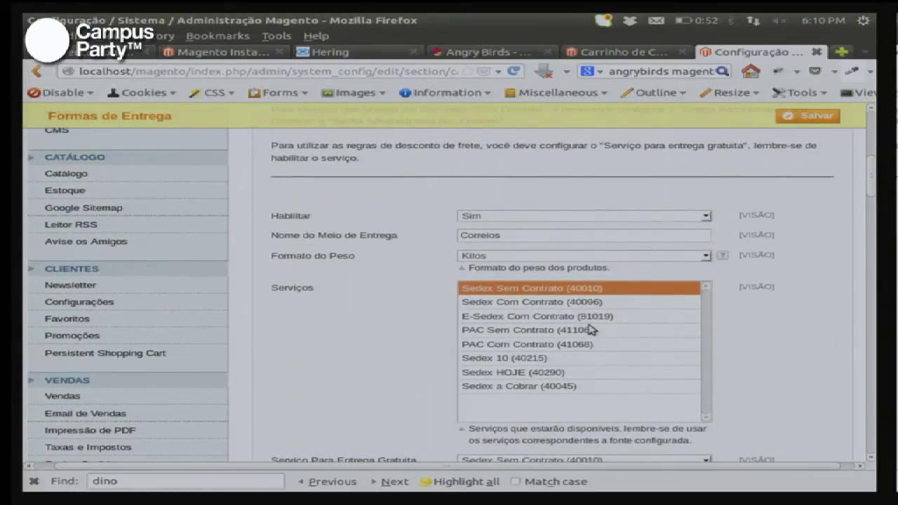
pyautogui.keyDown('ctrl'); pyautogui.click(558, 332); pyautogui.keyUp('ctrl')
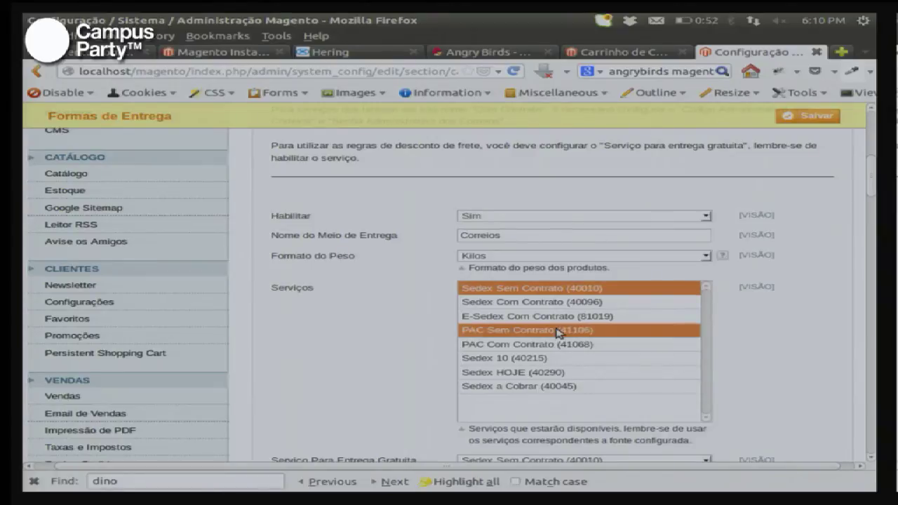
pyautogui.scroll(-3, 558, 331)
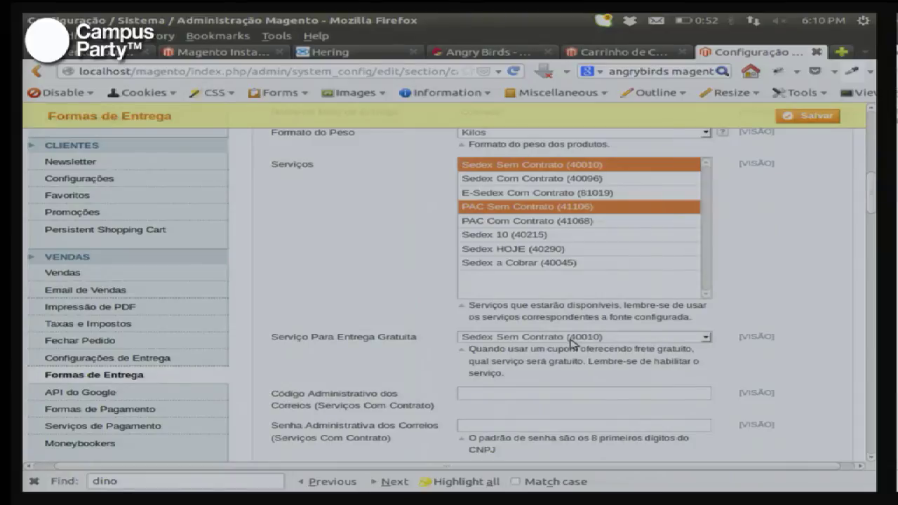
pyautogui.click(573, 339)
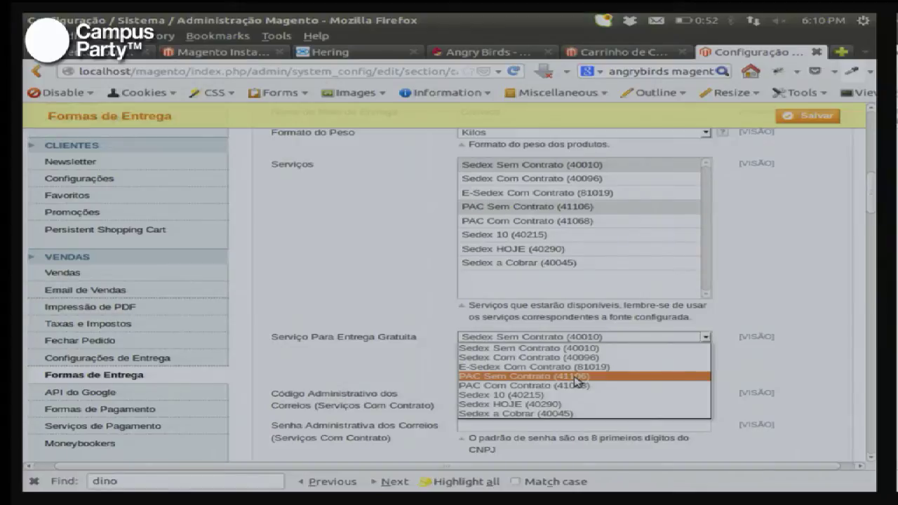
# Step: Set the Correios free-shipping service to PAC Sem Contrato
pyautogui.click(576, 379)
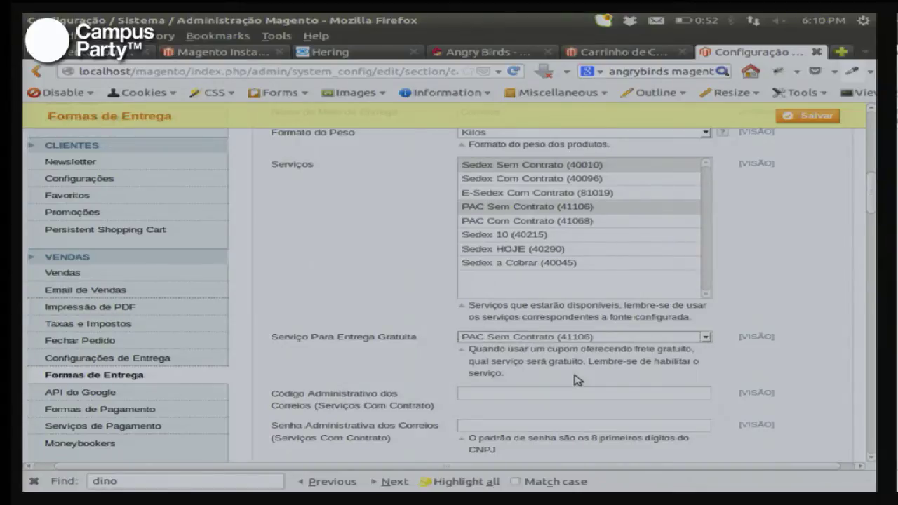
pyautogui.scroll(-5, 784, 378)
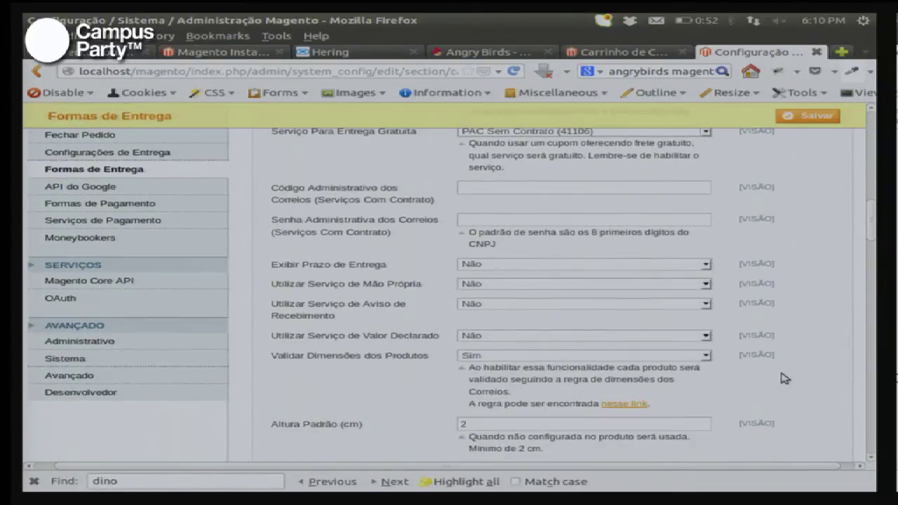
pyautogui.scroll(-4, 784, 379)
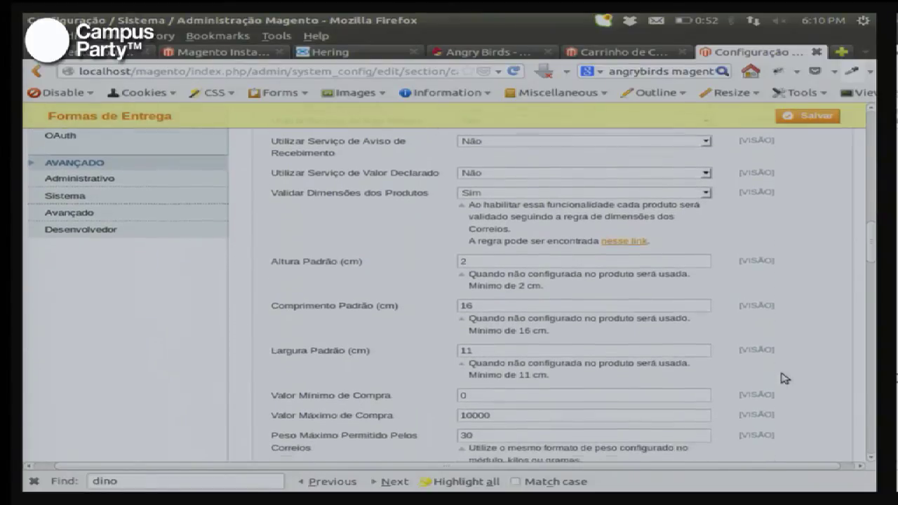
pyautogui.scroll(-7, 785, 379)
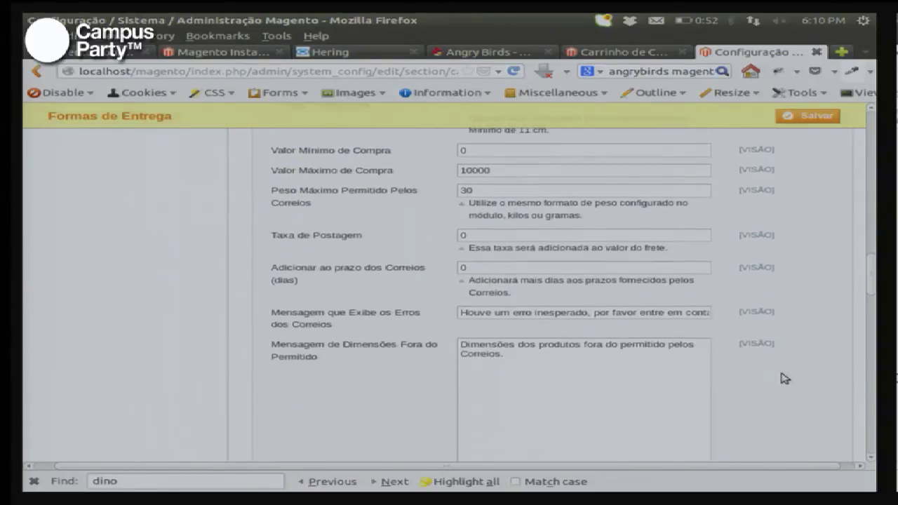
pyautogui.scroll(-1, 786, 378)
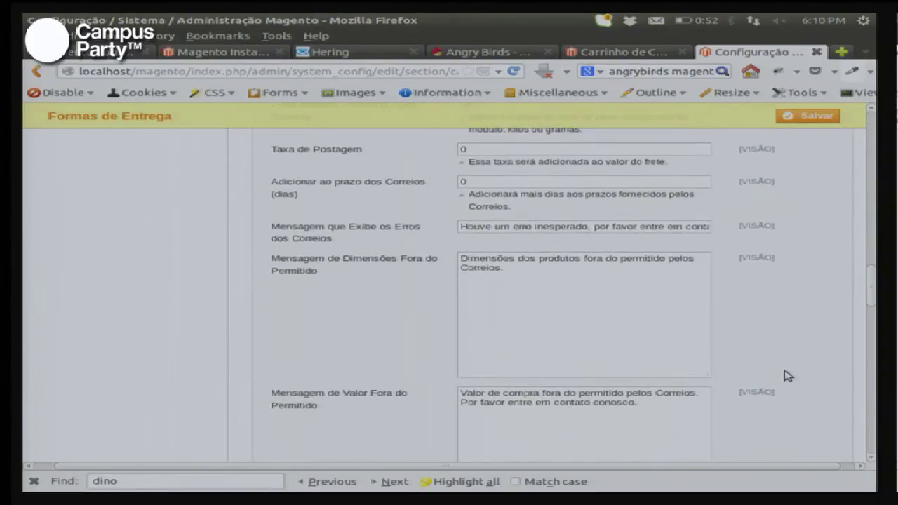
pyautogui.scroll(9, 786, 376)
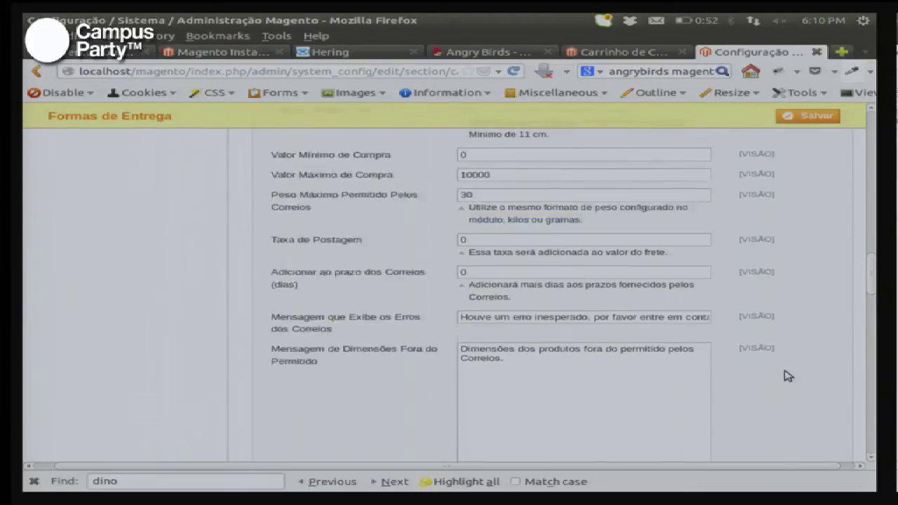
pyautogui.scroll(3, 785, 376)
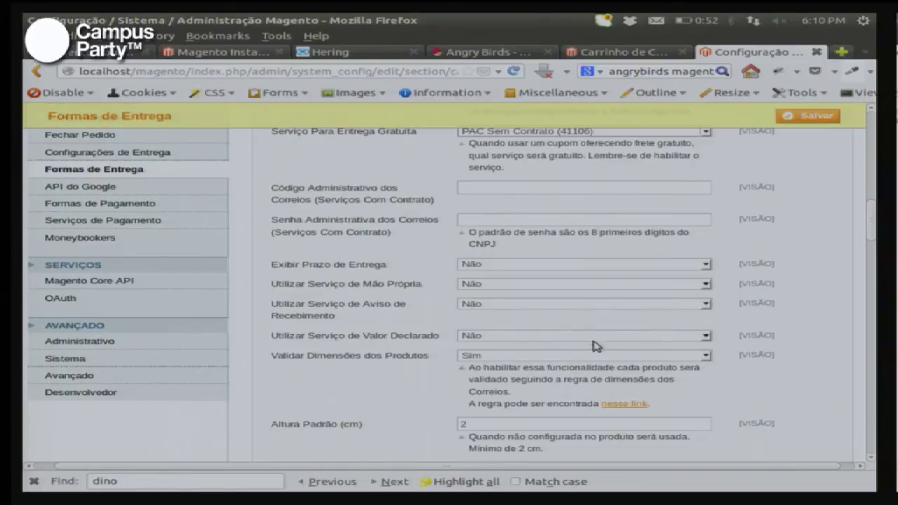
# Step: Set Exibir Prazo de Entrega to Sim and save the Formas de Entrega configuration
pyautogui.click(705, 266)
pyautogui.click(704, 276)
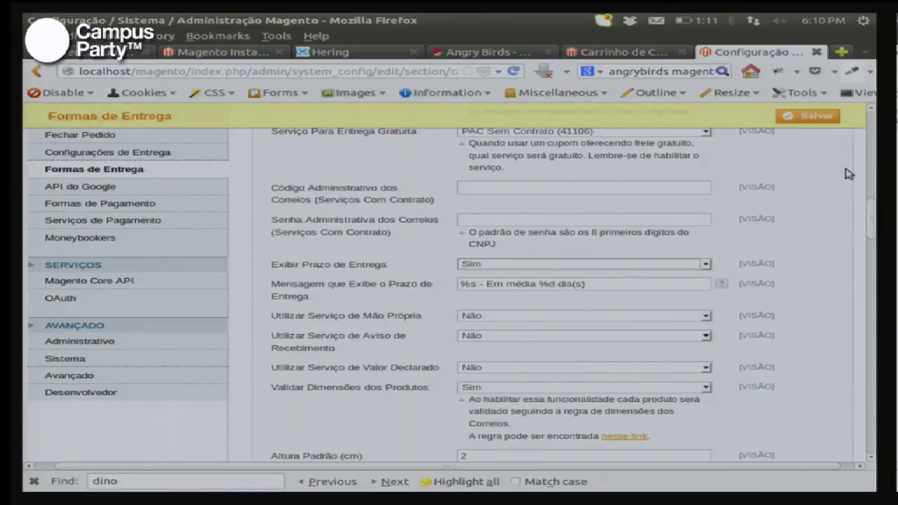
pyautogui.click(811, 117)
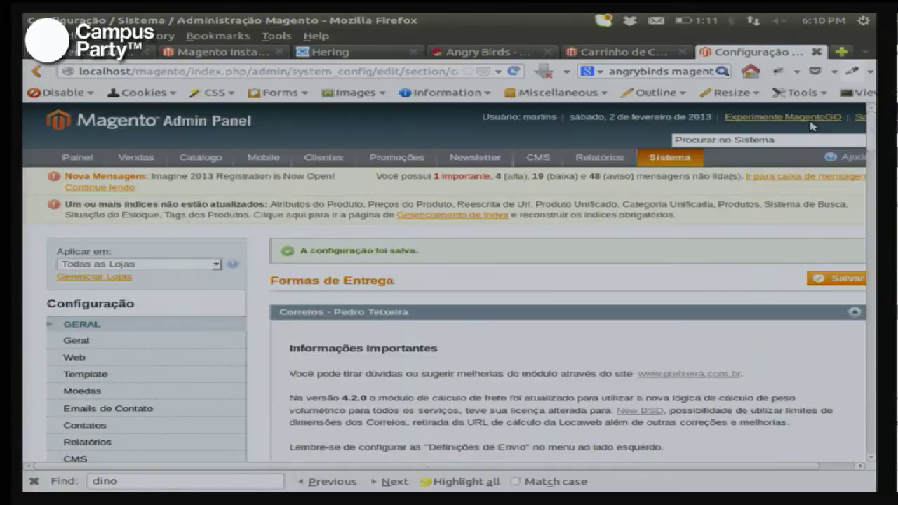
# Step: Open the general Configurações de Entrega page and set the shipping origin country to Brasil
pyautogui.scroll(-6, 427, 271)
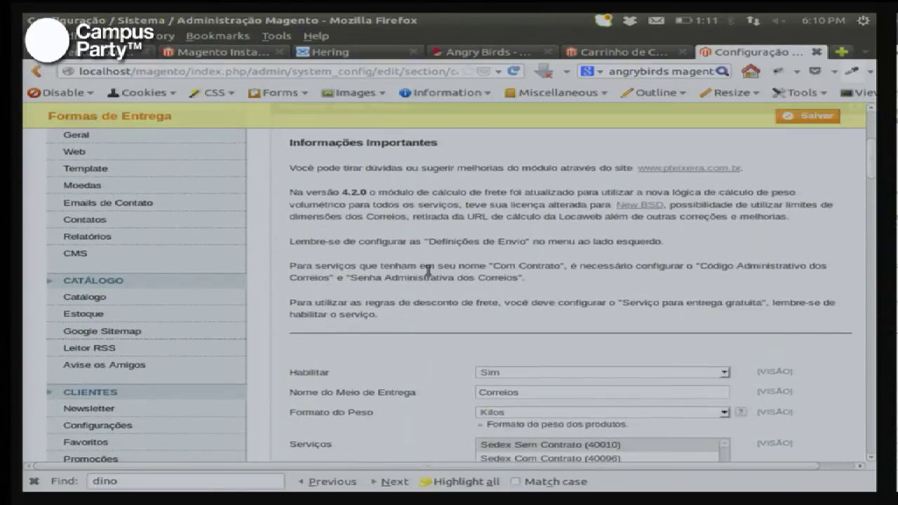
pyautogui.scroll(-1, 428, 272)
pyautogui.scroll(-4, 430, 274)
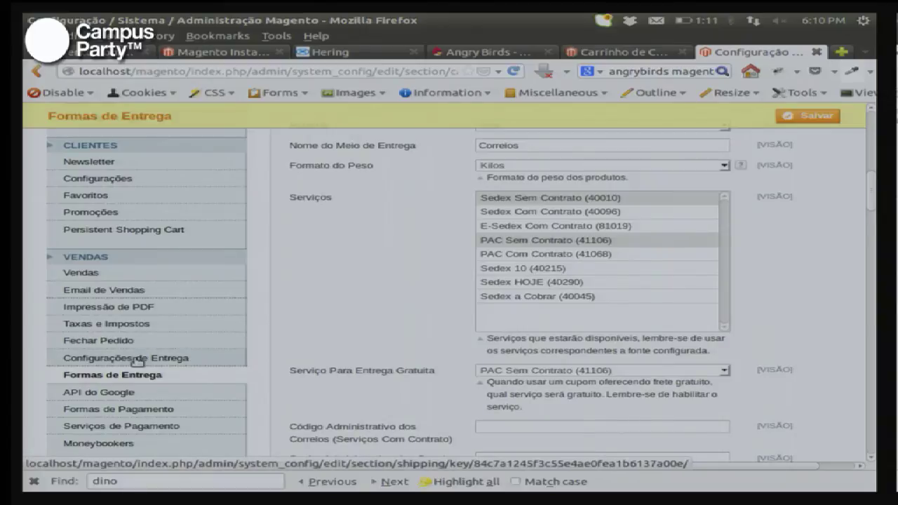
pyautogui.click(134, 360)
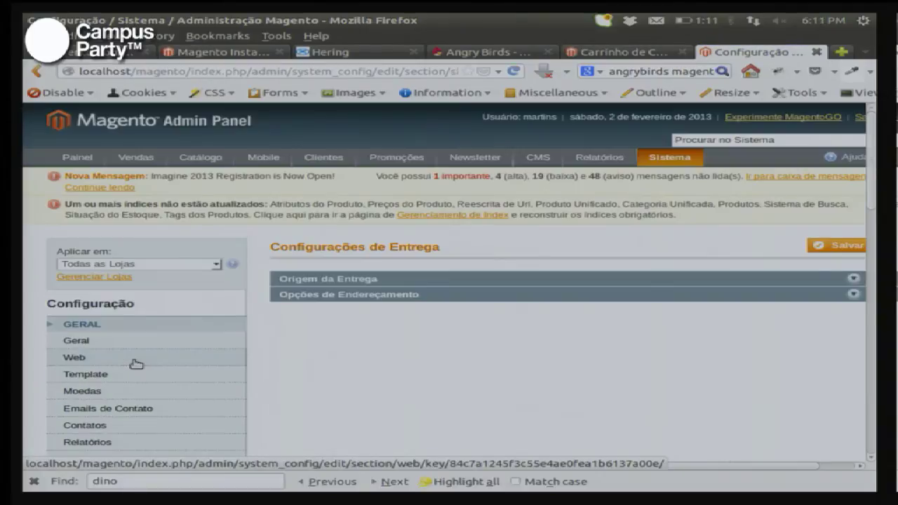
pyautogui.click(361, 281)
pyautogui.click(497, 306)
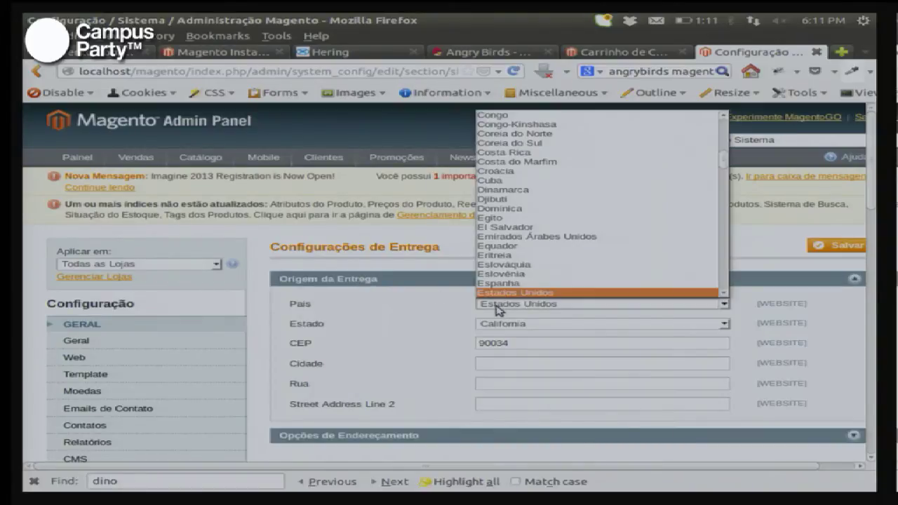
pyautogui.write('br')
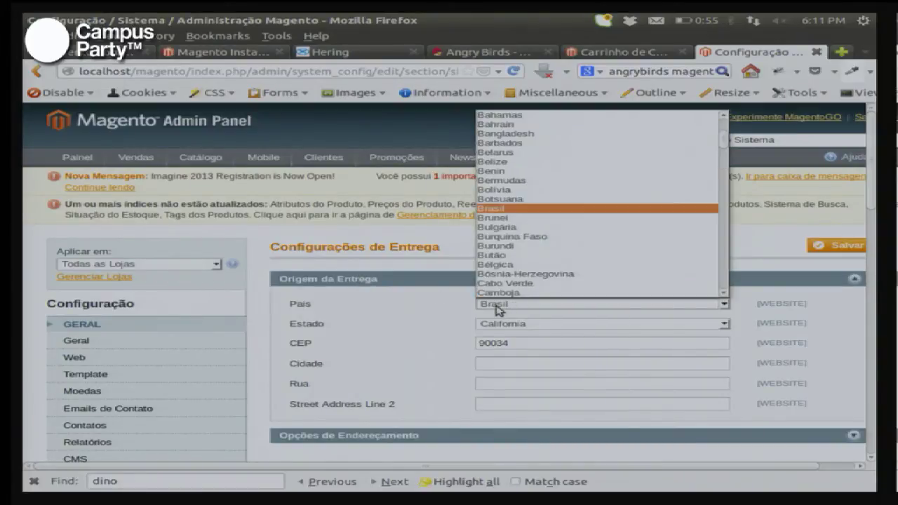
pyautogui.press('Return')
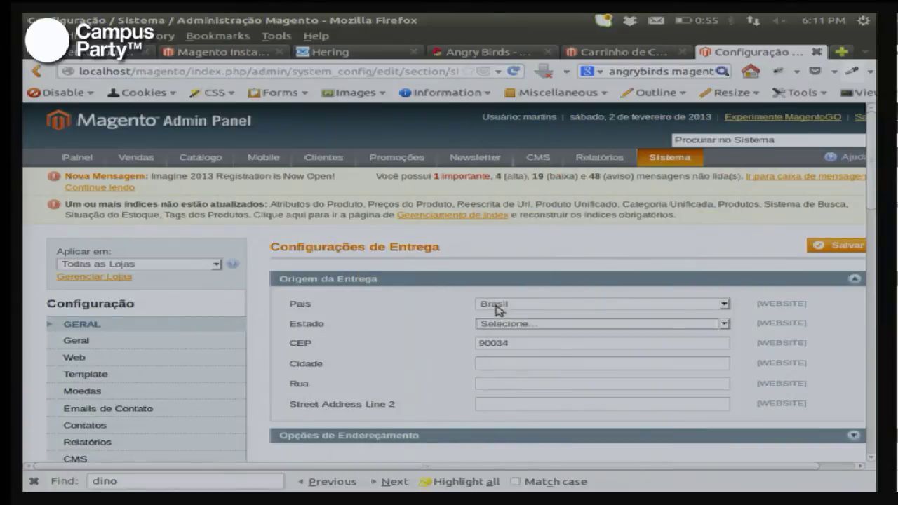
# Step: Set the origin state to São Paulo and fill in the origin postal code, city and street
pyautogui.click(519, 330)
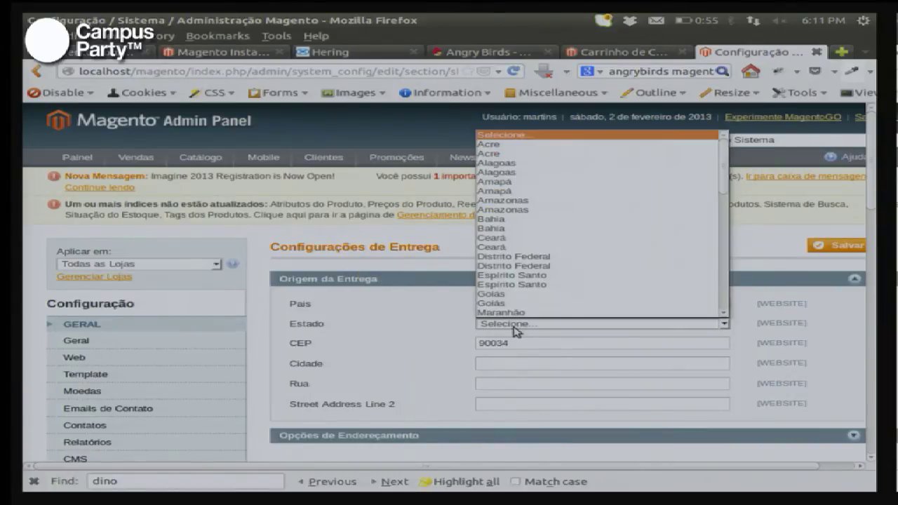
pyautogui.press('s')
pyautogui.press('Down')
pyautogui.press('Down')
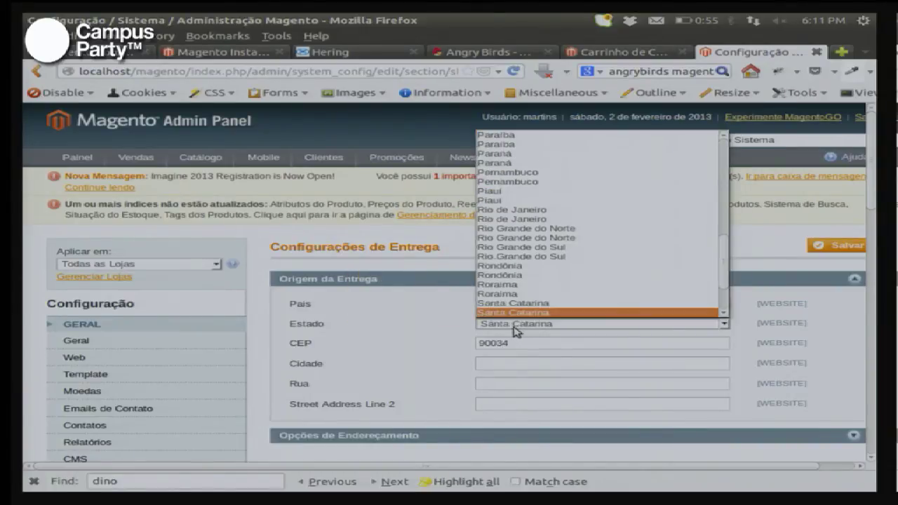
pyautogui.press('Tab')
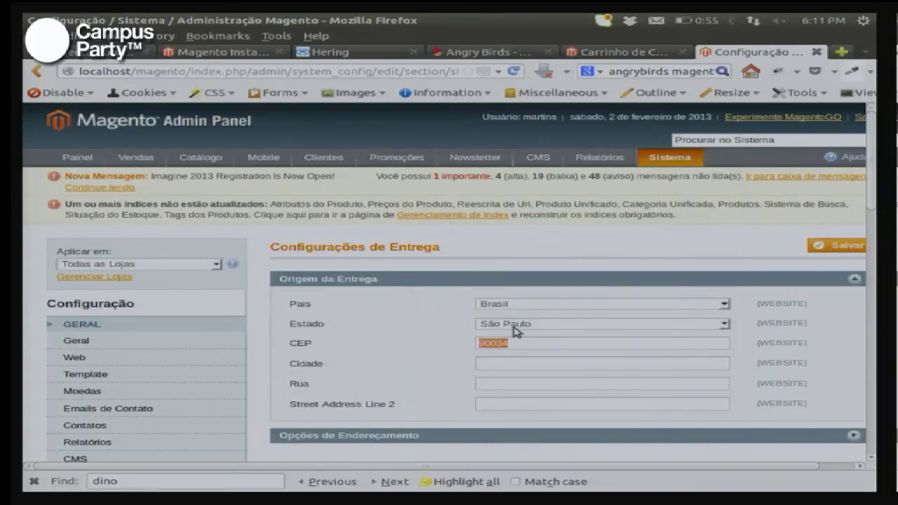
pyautogui.write('11045510')
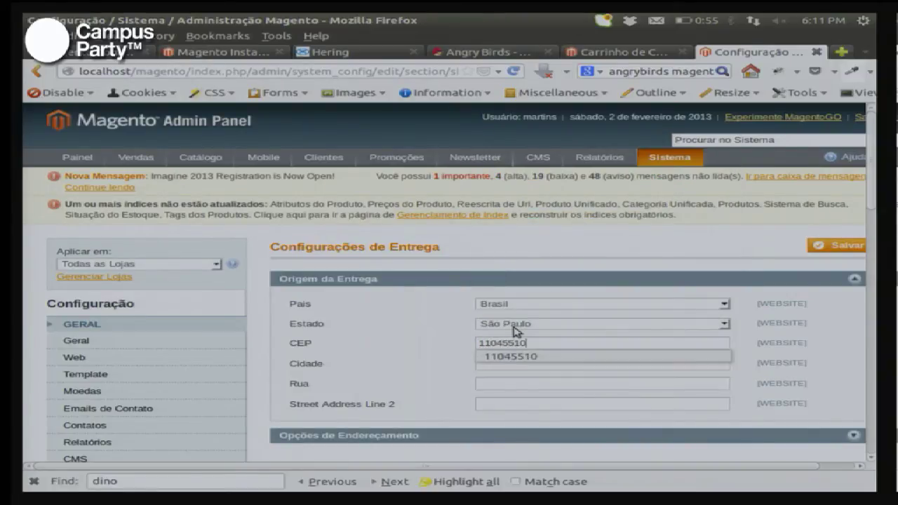
pyautogui.press('Tab')
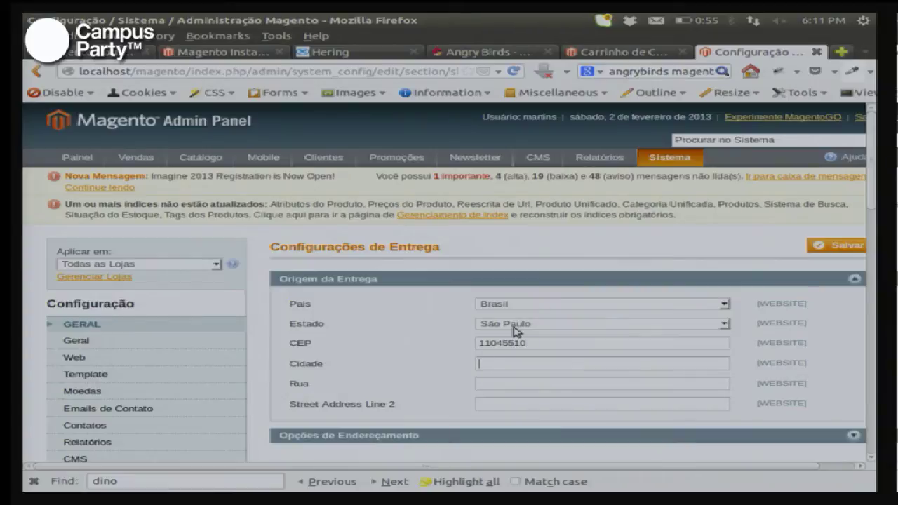
pyautogui.write('Sao Paulo')
pyautogui.press('Tab')
pyautogui.write('Av. A')
pyautogui.press('BackSpace')
pyautogui.write('Paulista')
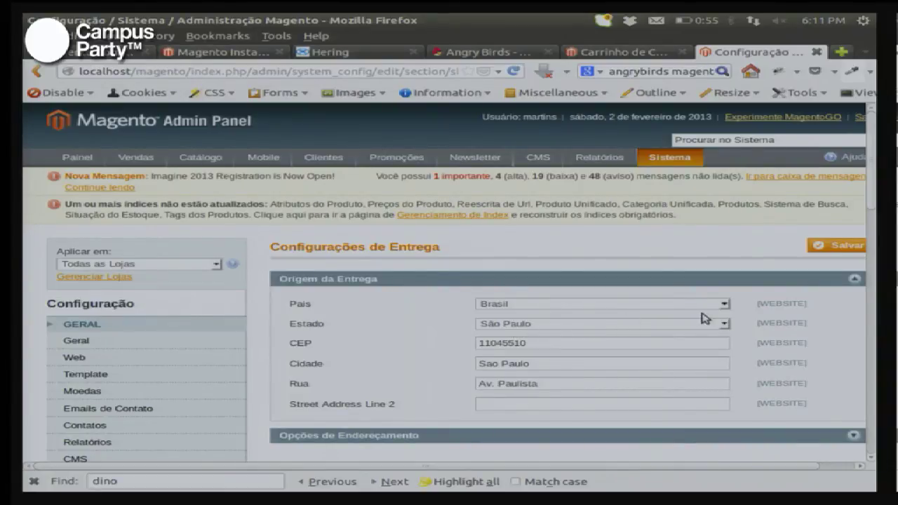
# Step: Set shipping to multiple addresses to Não and save the shipping settings
pyautogui.scroll(-4, 704, 318)
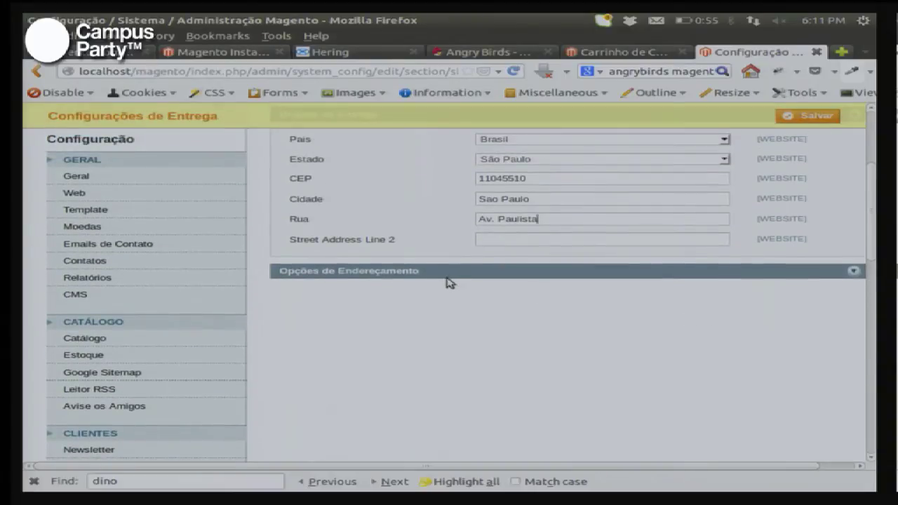
pyautogui.click(448, 272)
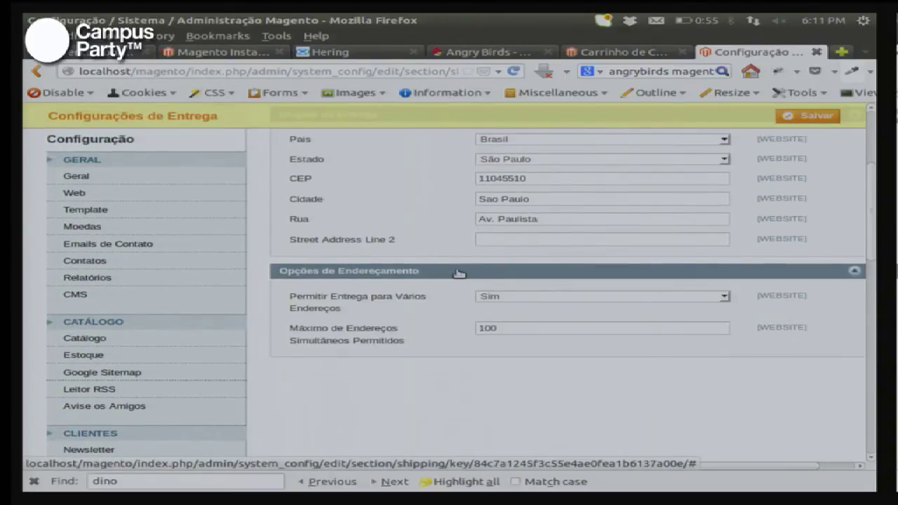
pyautogui.click(531, 298)
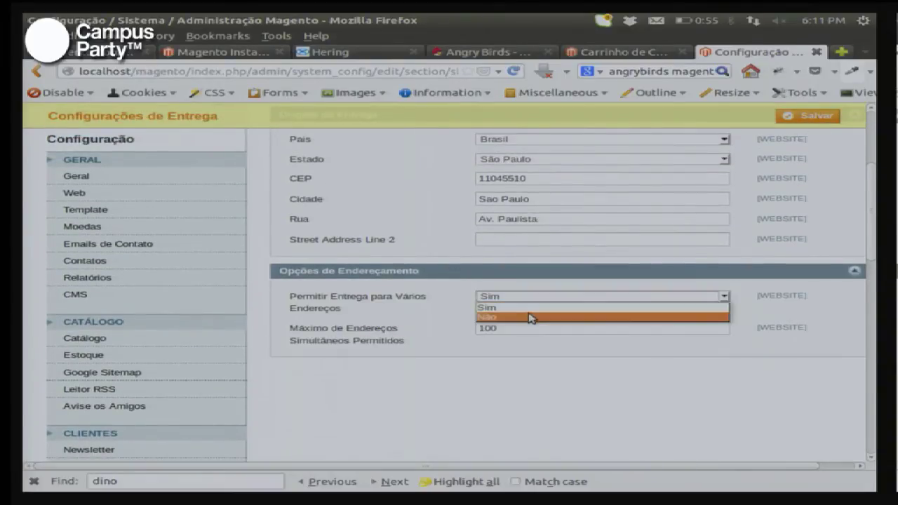
pyautogui.click(531, 317)
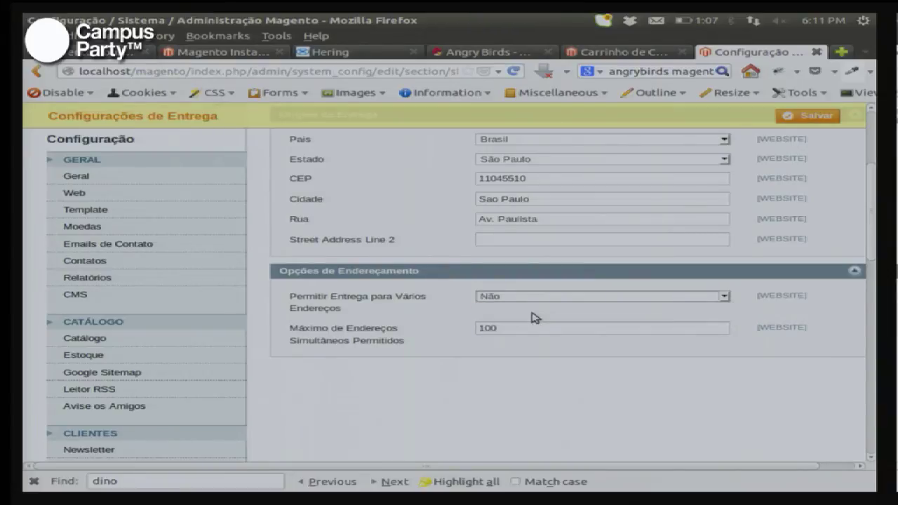
pyautogui.scroll(1, 786, 305)
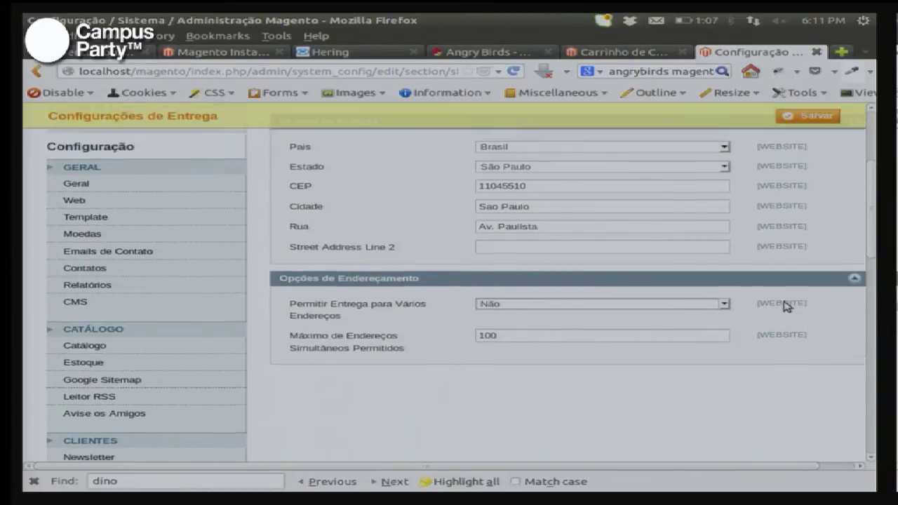
pyautogui.scroll(4, 785, 306)
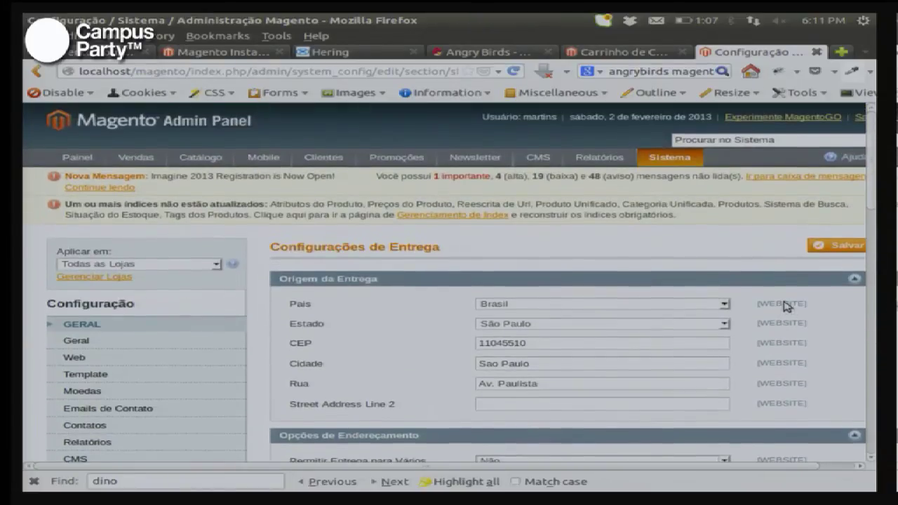
pyautogui.click(846, 247)
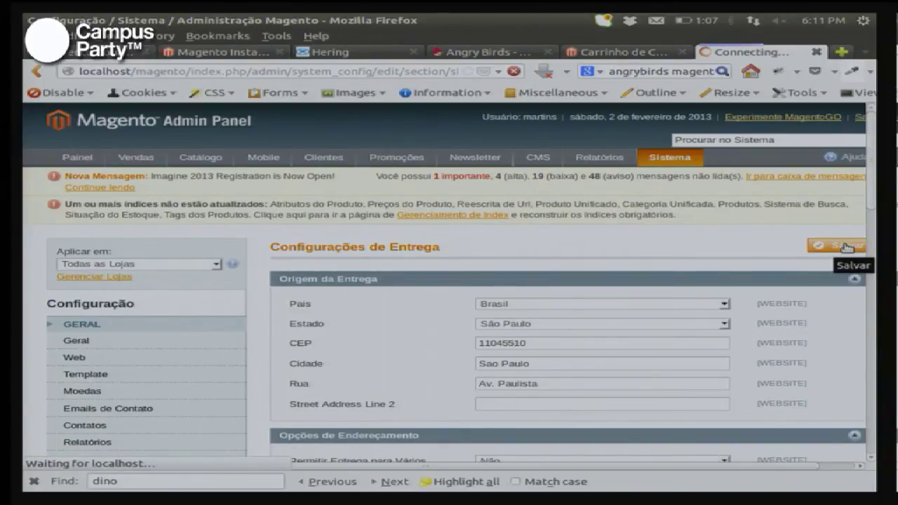
# Step: Reload the cart and set the shipping estimate destination to Brasil, São Paulo state
pyautogui.hotkey('ctrl', 'pageup')
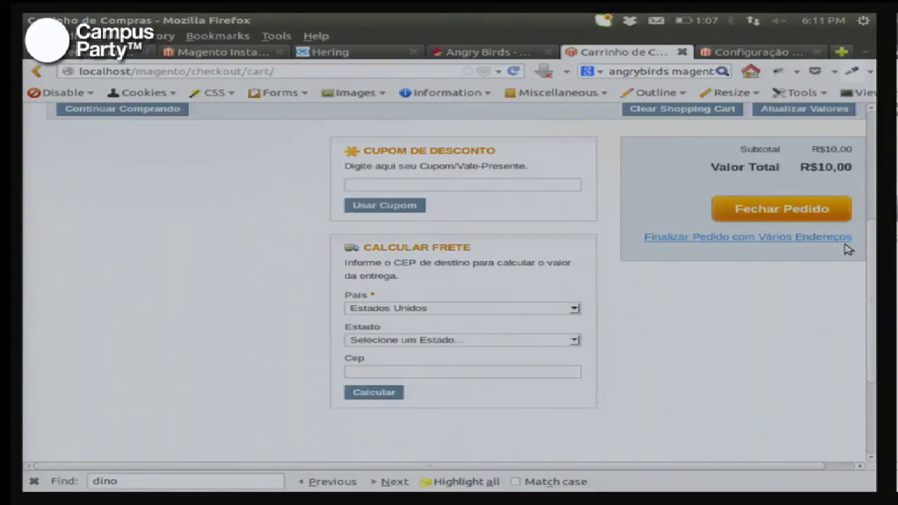
pyautogui.press('F5')
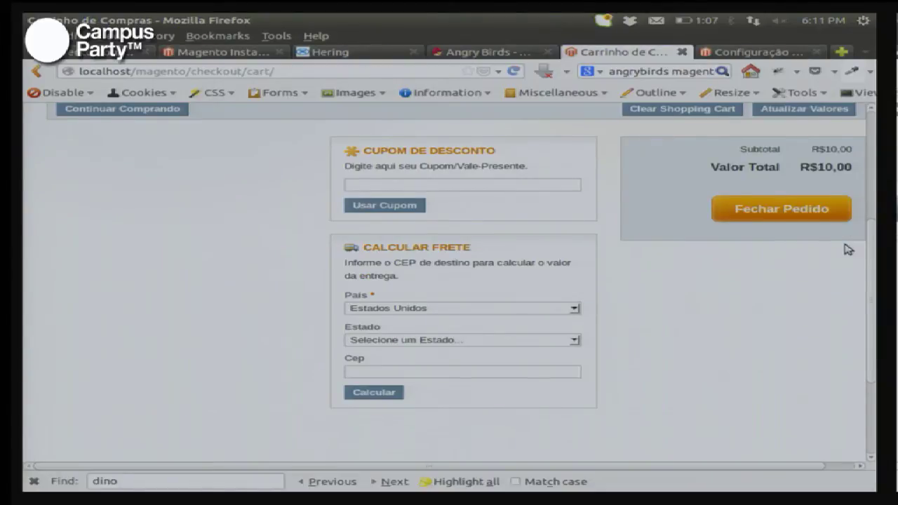
pyautogui.scroll(-3, 849, 251)
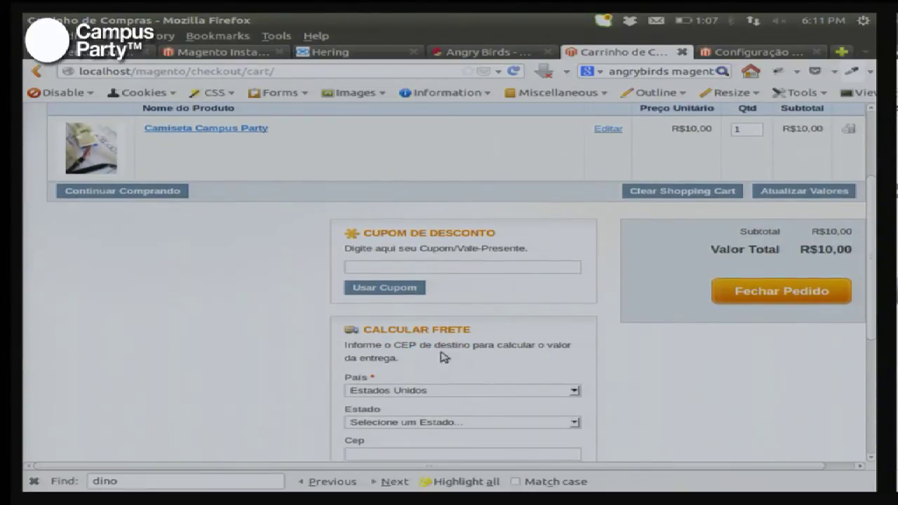
pyautogui.scroll(-2, 491, 316)
pyautogui.click(489, 313)
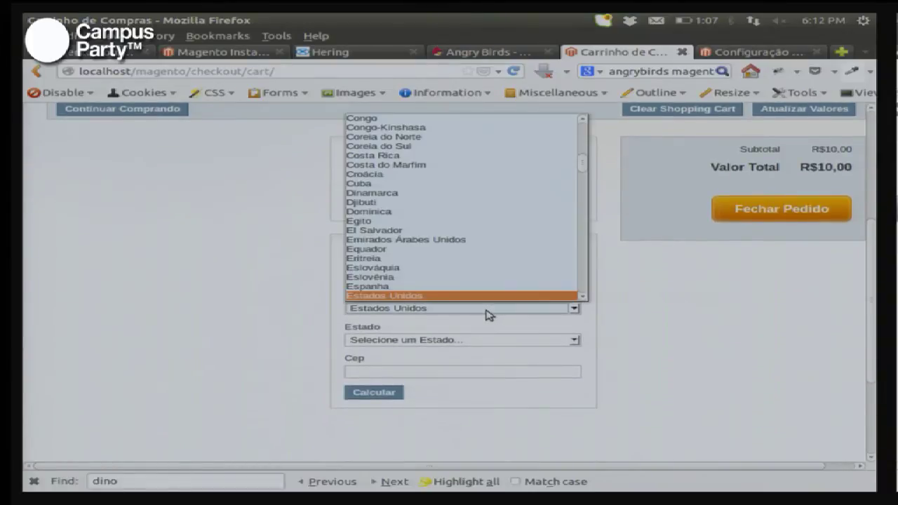
pyautogui.write('br')
pyautogui.press('Return')
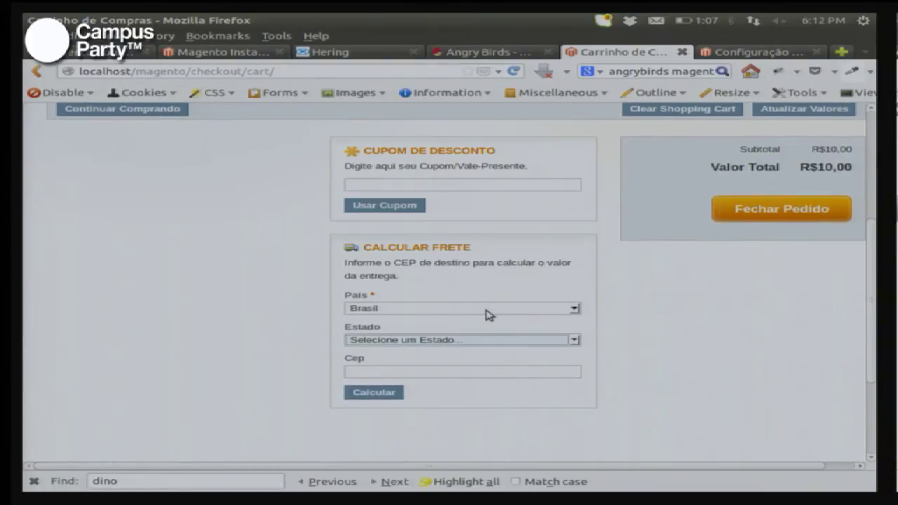
pyautogui.press('Tab')
pyautogui.write('ss')
pyautogui.press('Tab')
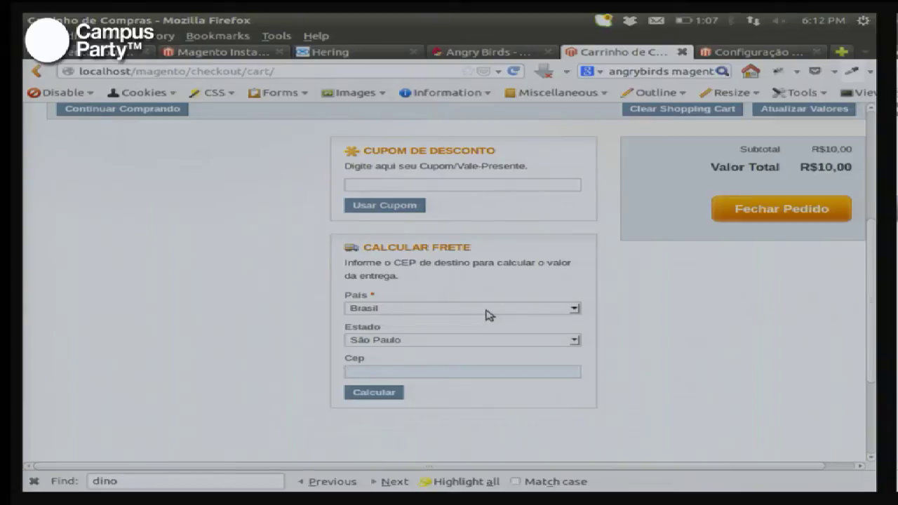
# Step: Enter the destination CEP and calculate the shipping rates
pyautogui.write('0')
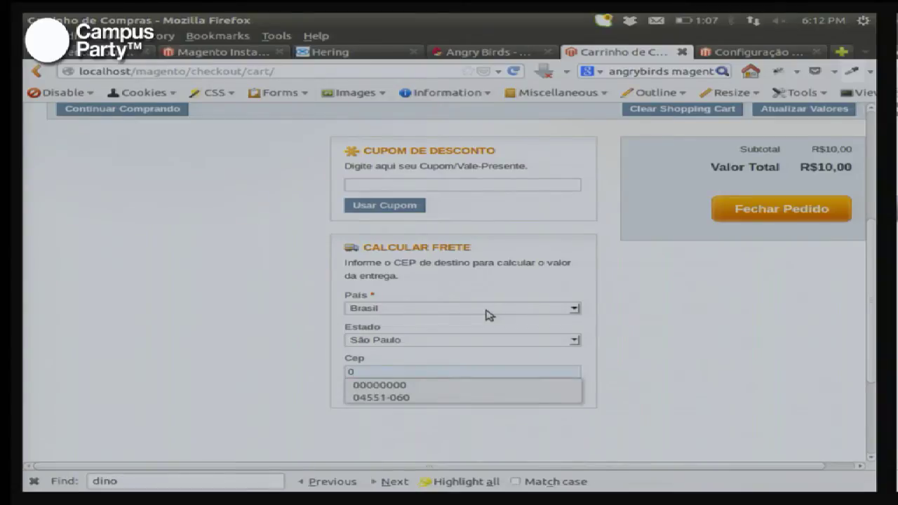
pyautogui.write('3591')
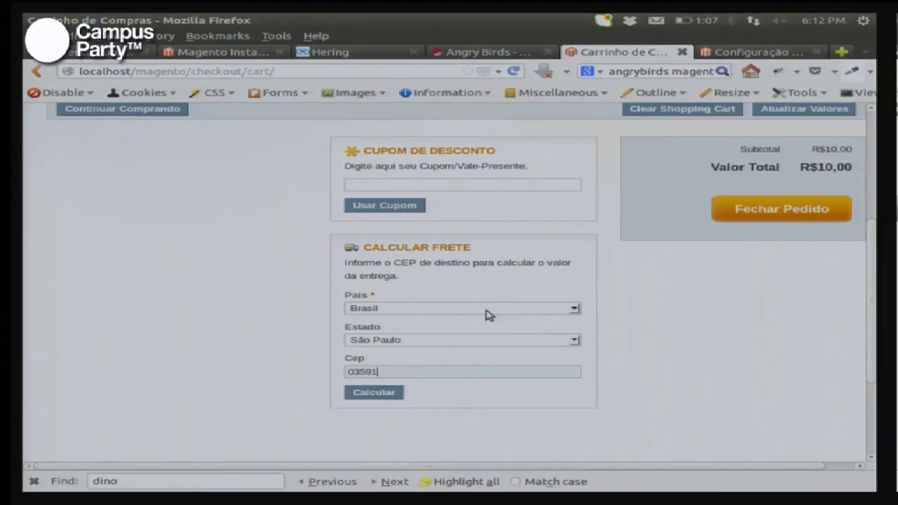
pyautogui.write('00')
pyautogui.press('Left')
pyautogui.press('Left')
pyautogui.press('Left')
pyautogui.press('Right')
pyautogui.press('Right')
pyautogui.write('1')
pyautogui.click(368, 395)
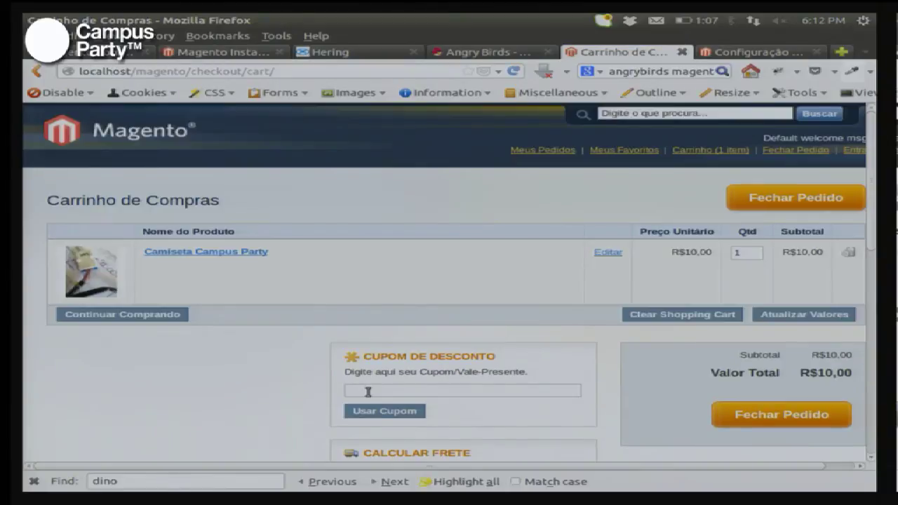
# Step: Select the Correios PAC shipping option at R$12,50
pyautogui.scroll(-4, 548, 379)
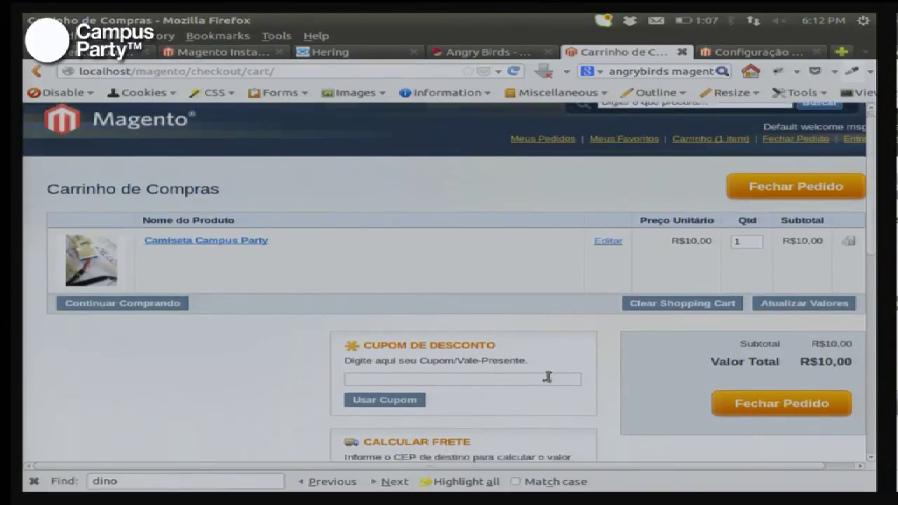
pyautogui.scroll(-3, 551, 380)
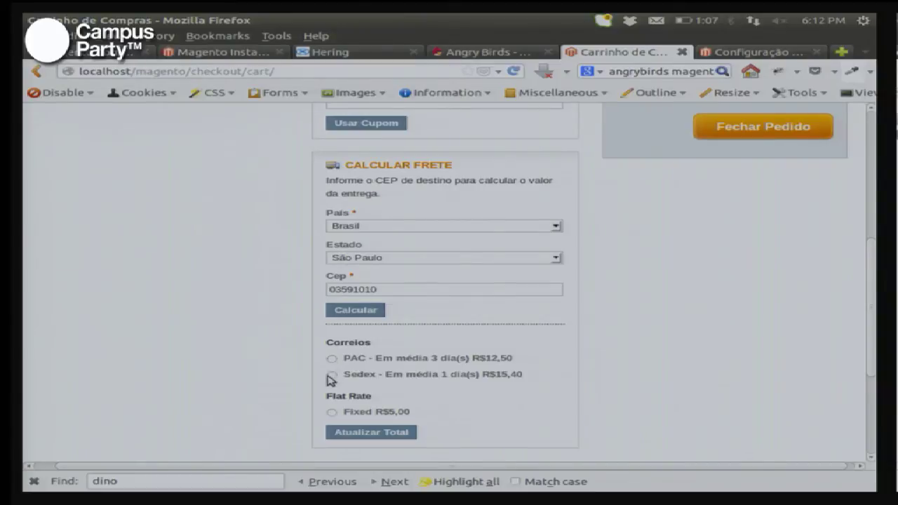
pyautogui.click(331, 358)
# Step: In Formas de Entrega, collapse Correios and set Taxa Fixa's Habilitado to Não
pyautogui.hotkey('ctrl', 'Tab')
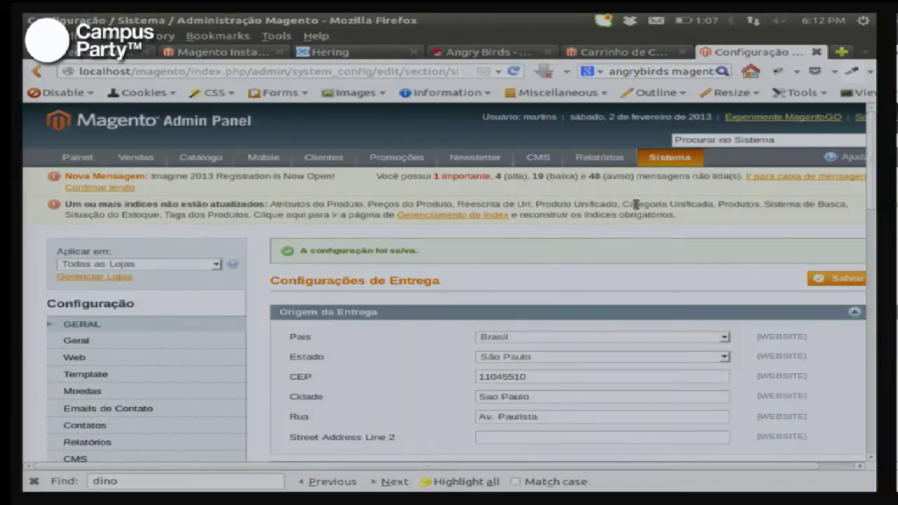
pyautogui.scroll(-5, 469, 297)
pyautogui.scroll(-2, 469, 297)
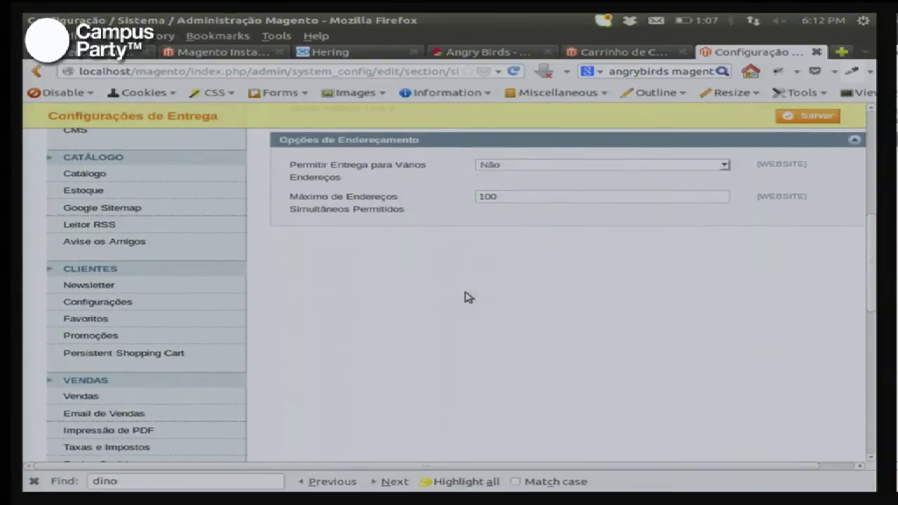
pyautogui.scroll(-5, 358, 301)
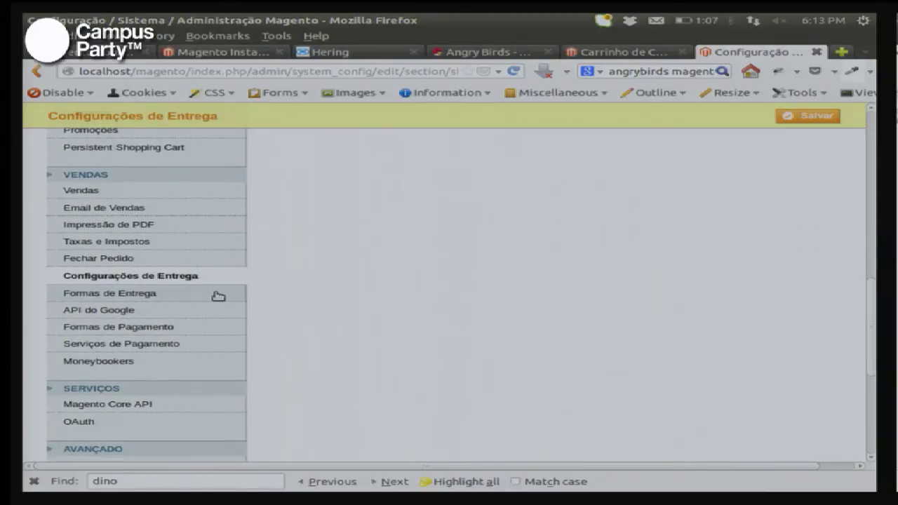
pyautogui.click(211, 297)
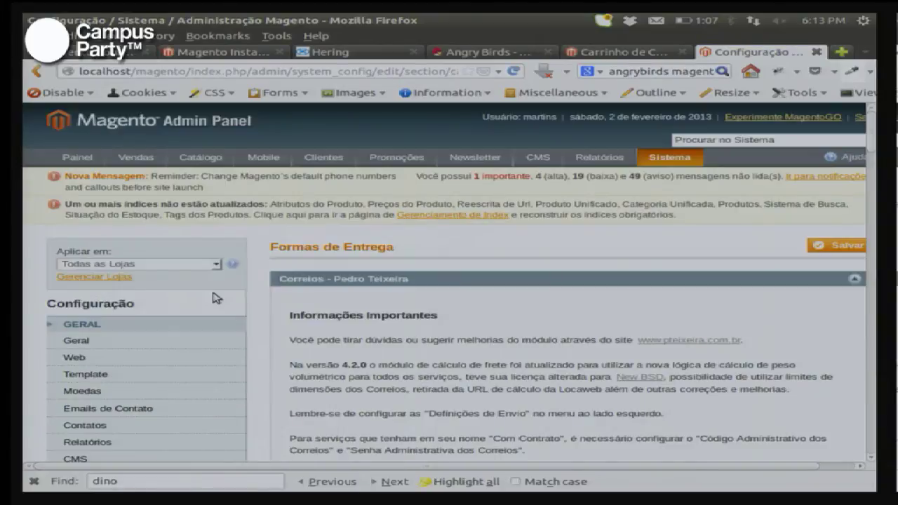
pyautogui.click(446, 280)
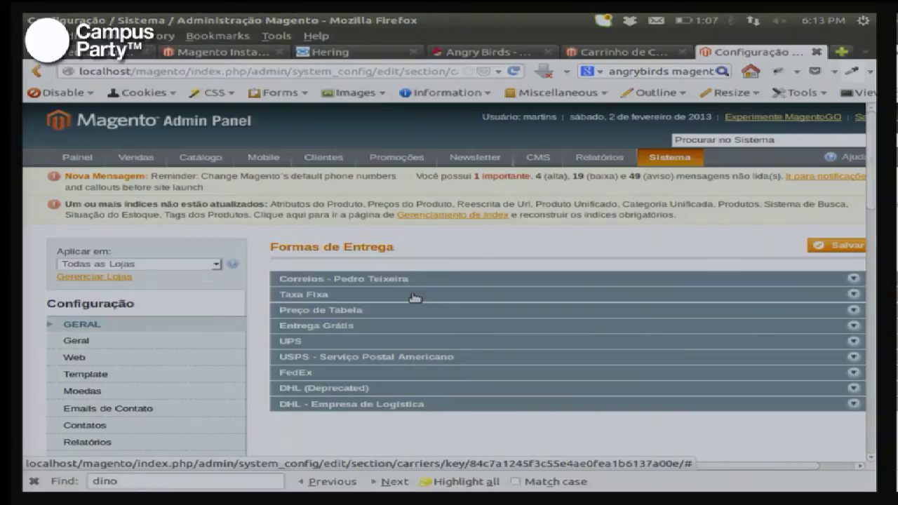
pyautogui.click(415, 296)
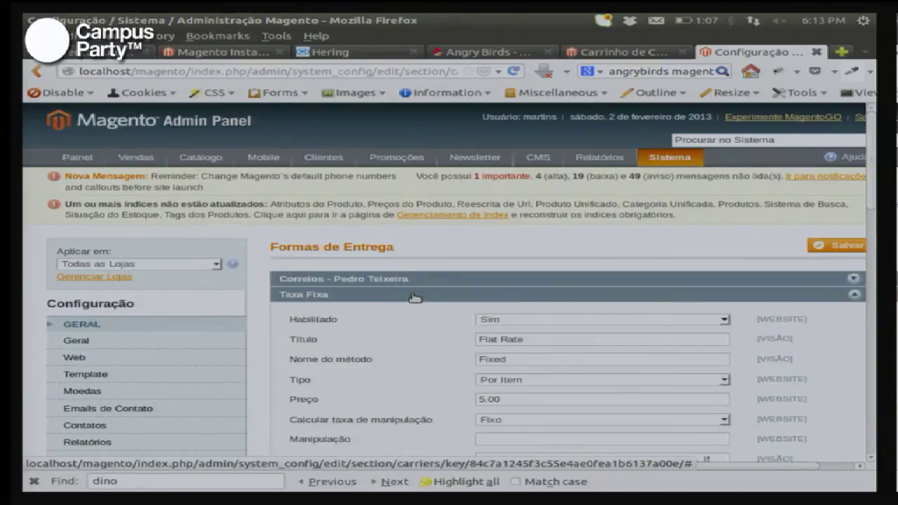
pyautogui.click(582, 324)
pyautogui.click(583, 341)
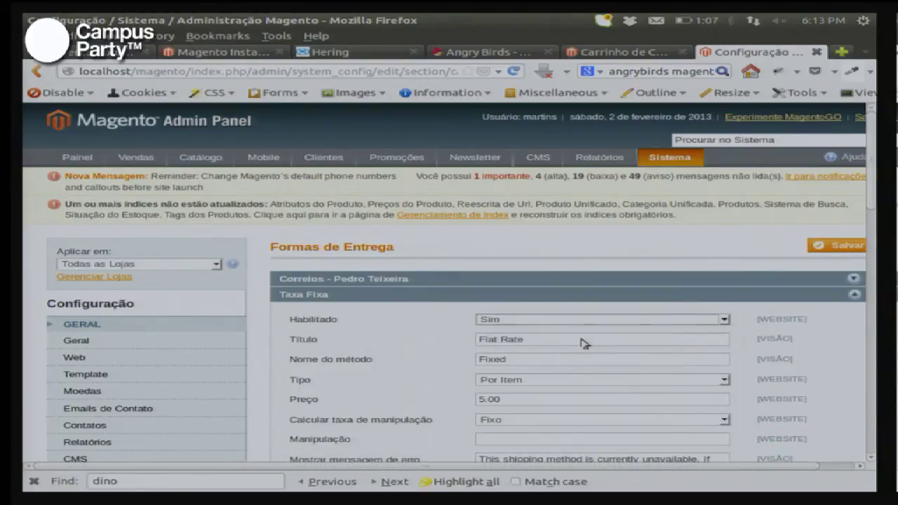
pyautogui.moveTo(523, 339); pyautogui.dragTo(452, 331)
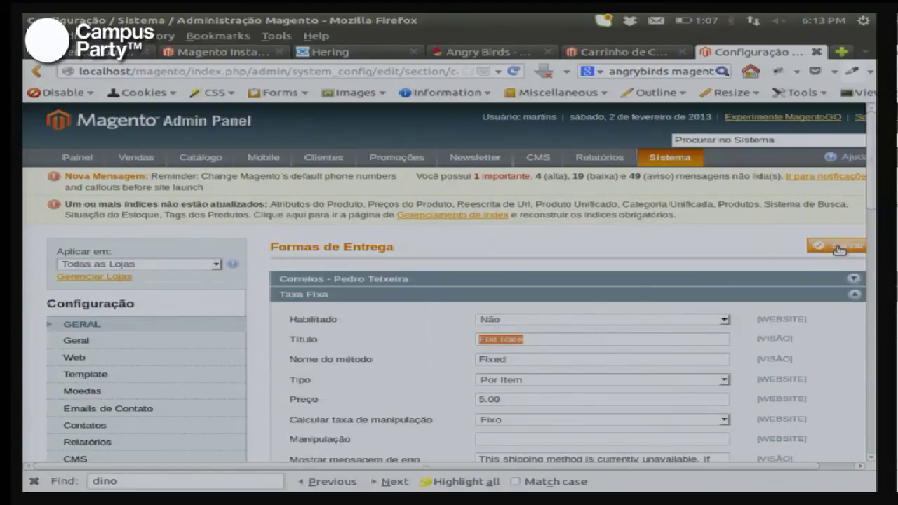
pyautogui.hotkey('ctrl', 'pageup')
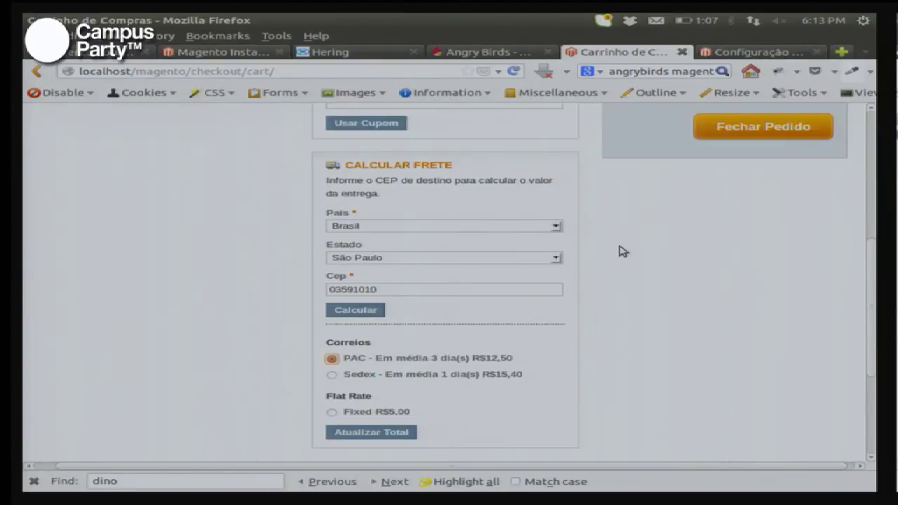
# Step: Proceed from the cart to checkout and continue as a guest (Finalizar Como Visitante)
pyautogui.click(775, 130)
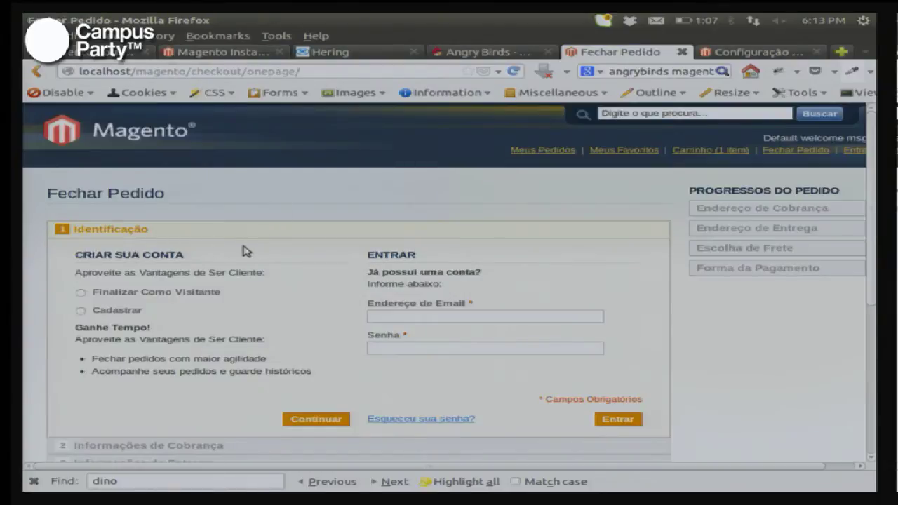
pyautogui.scroll(-3, 269, 250)
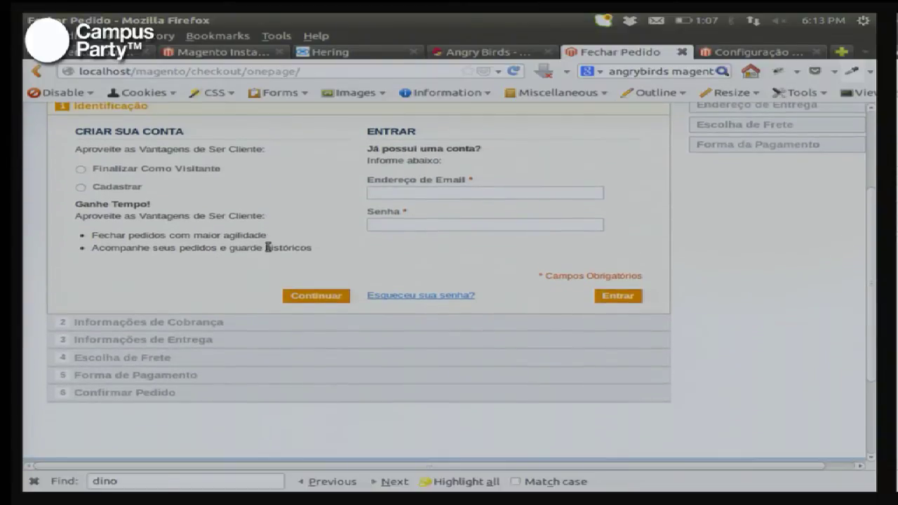
pyautogui.scroll(3, 268, 248)
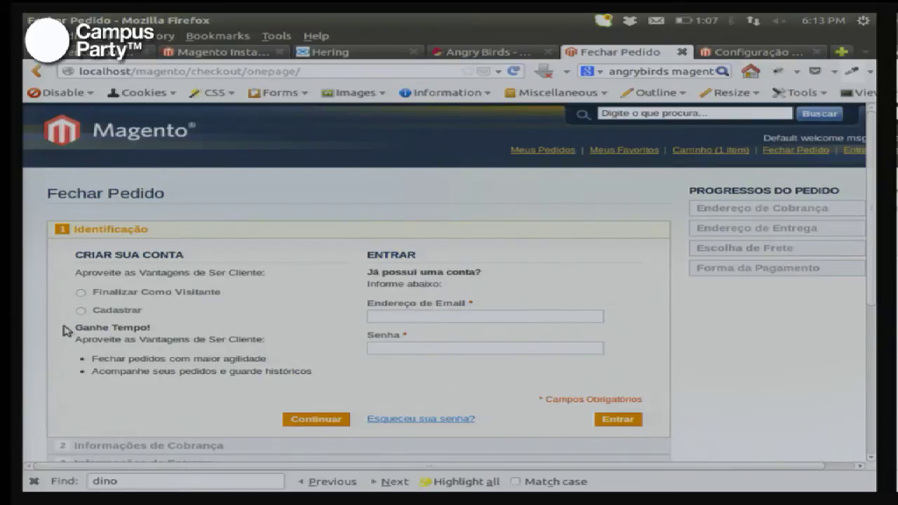
pyautogui.click(81, 293)
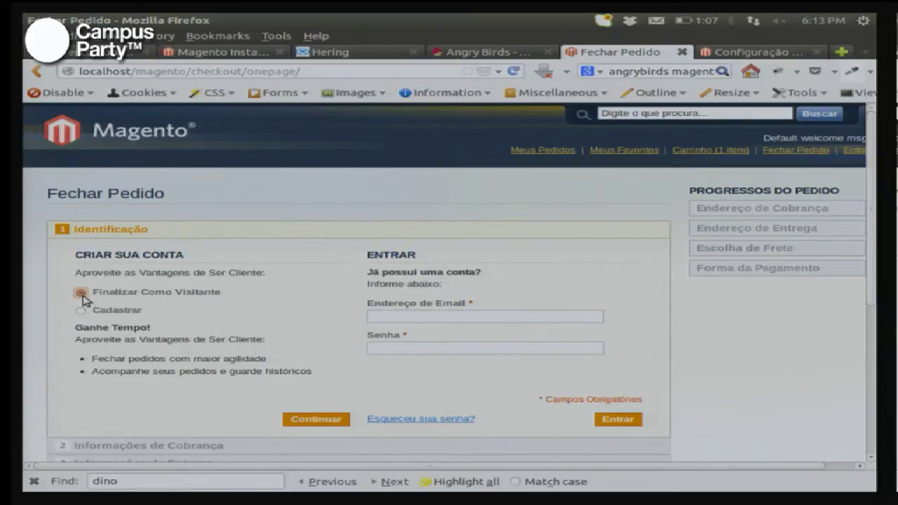
pyautogui.click(315, 419)
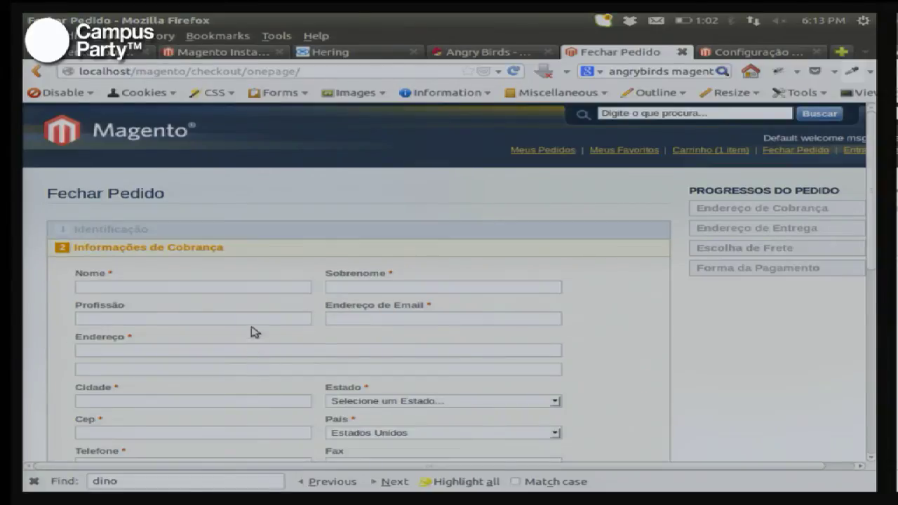
# Step: Fill in the customer's first name, surname, e-mail, street address and city Sao Paulo
pyautogui.click(229, 287)
pyautogui.write('Fulano')
pyautogui.press('Tab')
pyautogui.write('Tal')
pyautogui.press('Tab')
pyautogui.press('Tab')
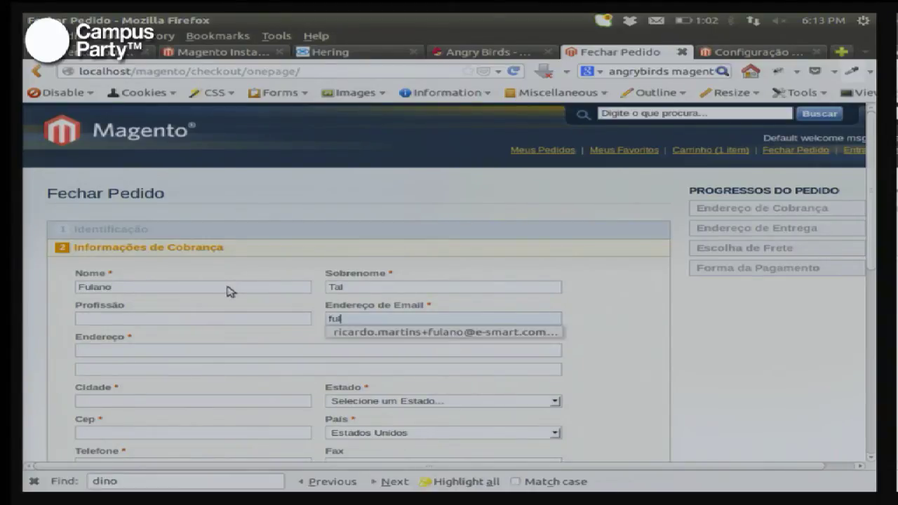
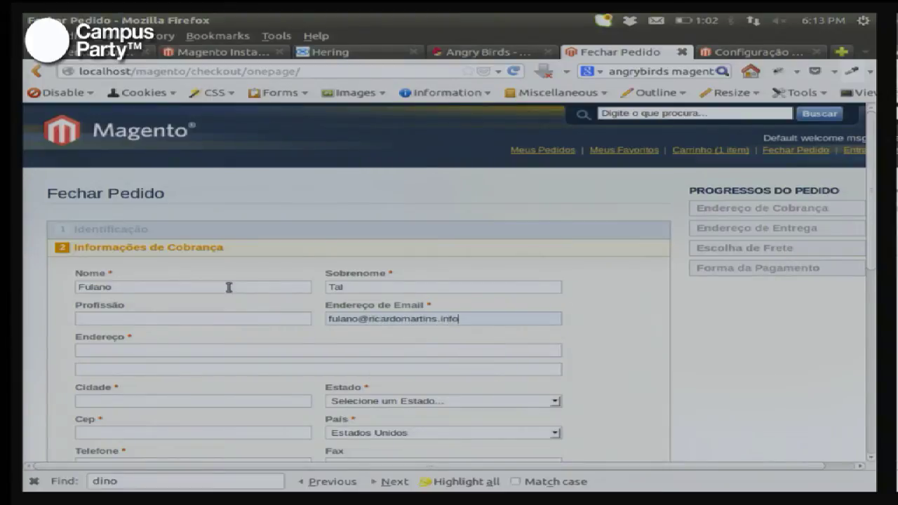
pyautogui.press('Tab')
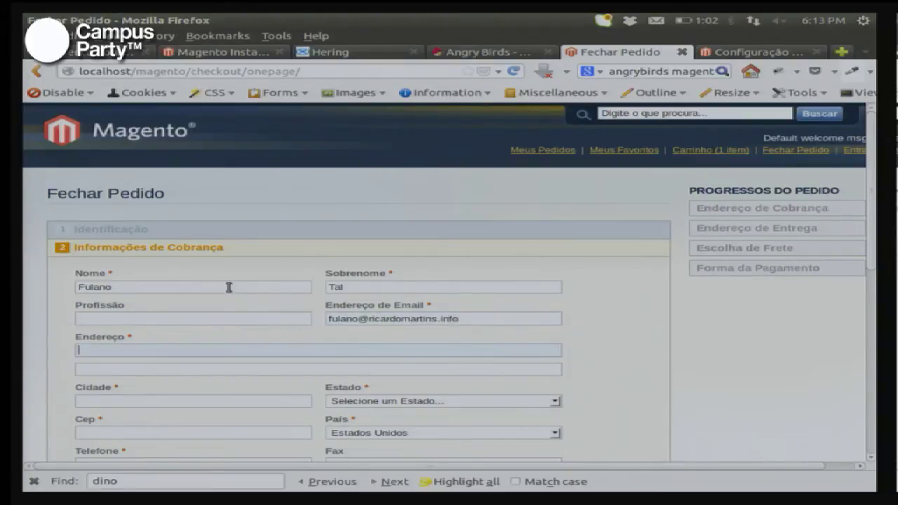
pyautogui.write('Rua ')
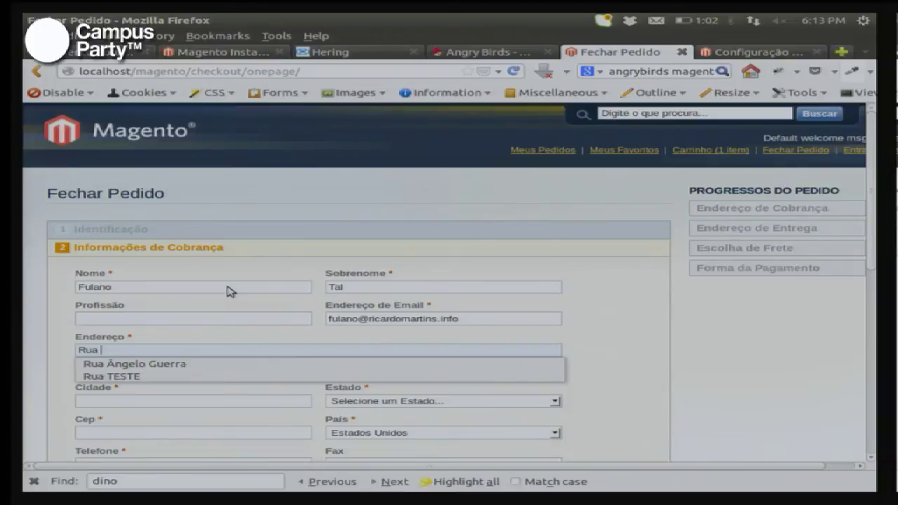
pyautogui.write('Tralala')
pyautogui.press('Tab')
pyautogui.press('Tab')
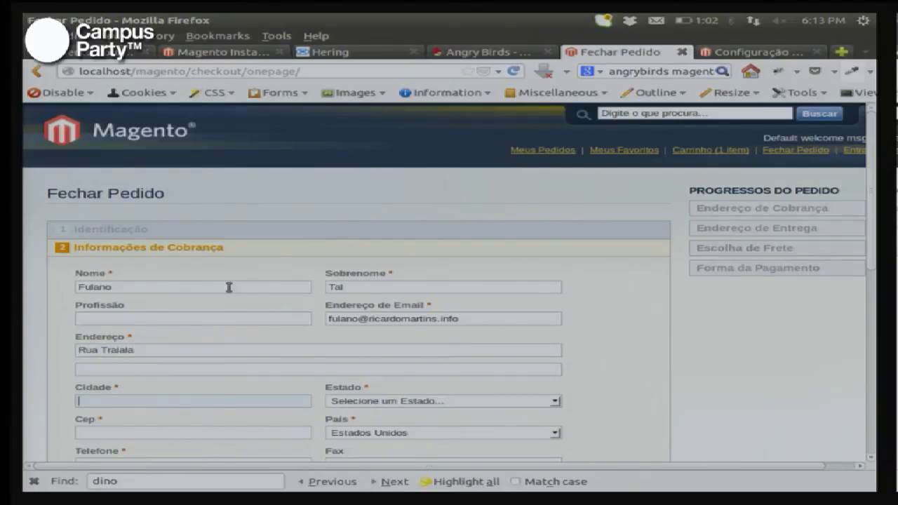
pyautogui.write('Sao Paulo')
pyautogui.press('Tab')
# Step: Set the billing country to Brasil, state to São Paulo, and enter the postal code
pyautogui.press('s')
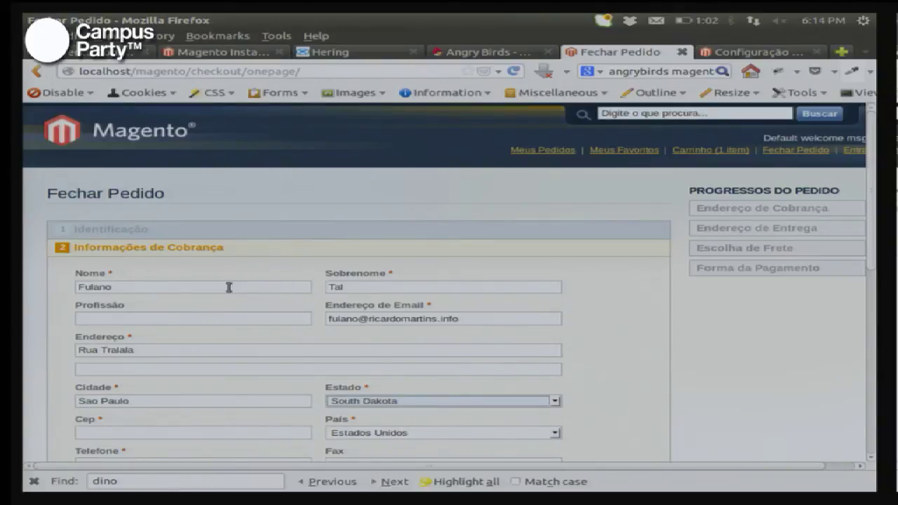
pyautogui.press('Down')
pyautogui.press('Up')
pyautogui.press('Up')
pyautogui.press('Up')
pyautogui.press('Up')
pyautogui.press('Tab')
pyautogui.press('Tab')
pyautogui.press('b')
pyautogui.press('r')
pyautogui.hotkey('shift', 'Tab')
pyautogui.hotkey('shift', 'Tab')
pyautogui.press('s')
pyautogui.press('s')
pyautogui.press('Tab')
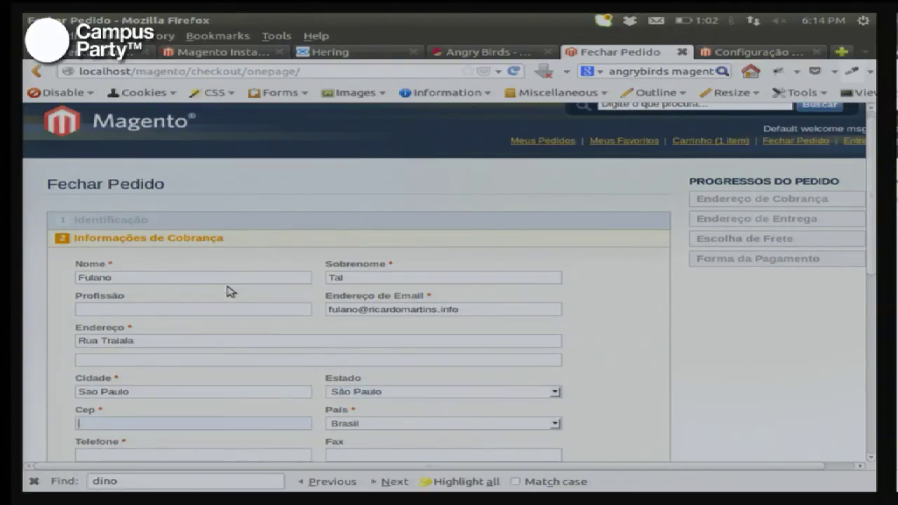
pyautogui.write('110455')
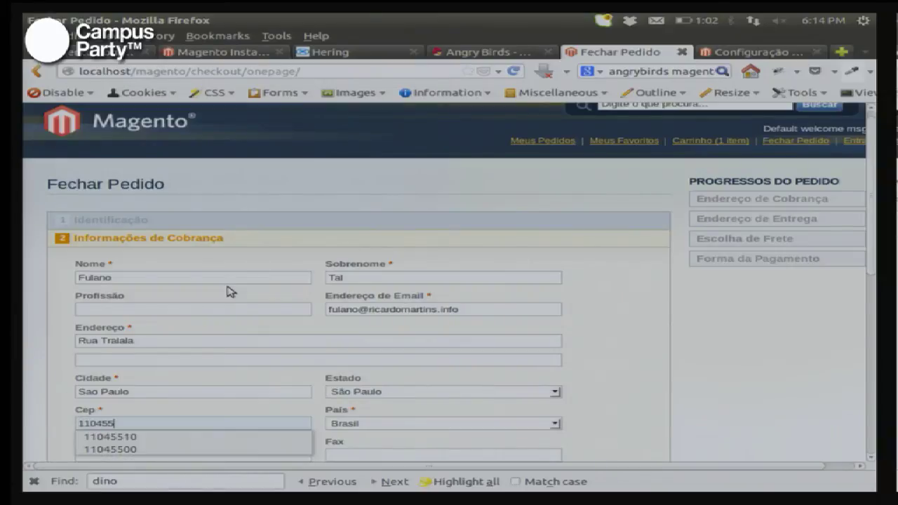
pyautogui.press('BackSpace')
pyautogui.press('BackSpace')
pyautogui.press('BackSpace')
pyautogui.press('BackSpace')
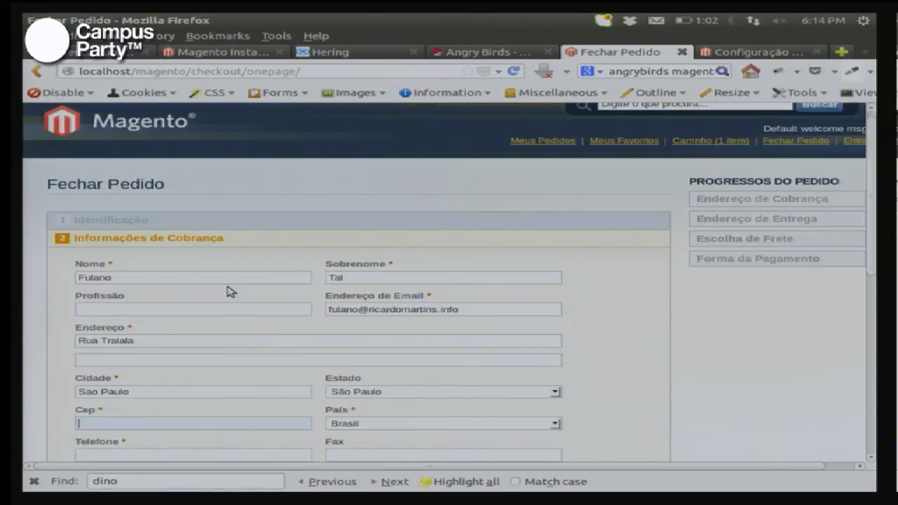
pyautogui.write('111045510')
pyautogui.press('Tab')
pyautogui.press('Tab')
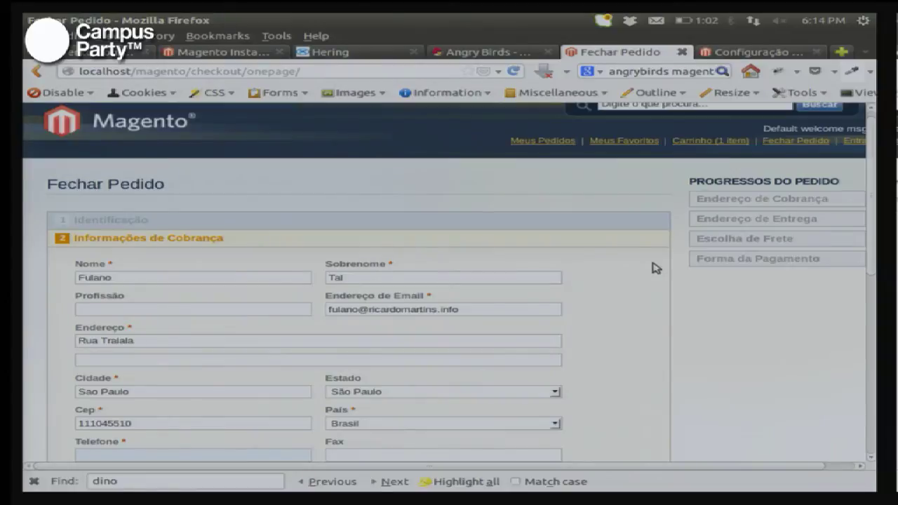
# Step: Enter the customer's phone number in Telefone
pyautogui.scroll(-5, 652, 267)
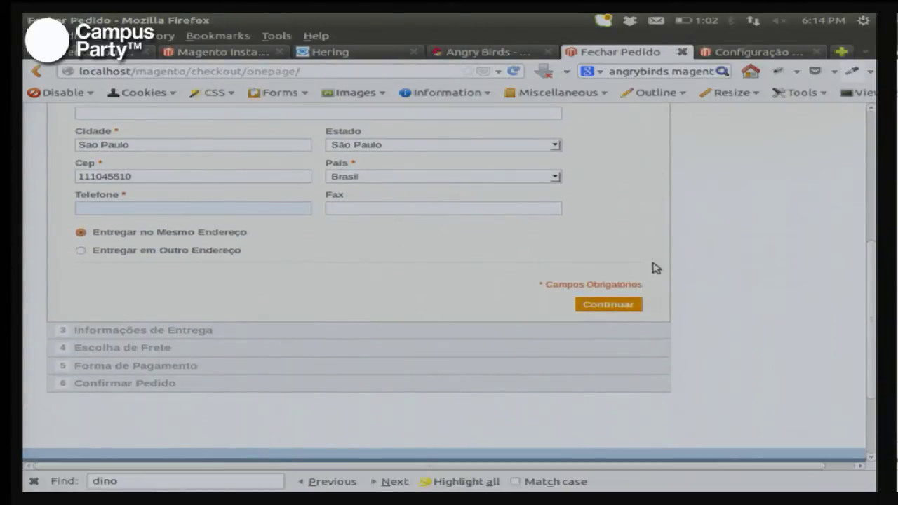
pyautogui.scroll(5, 651, 266)
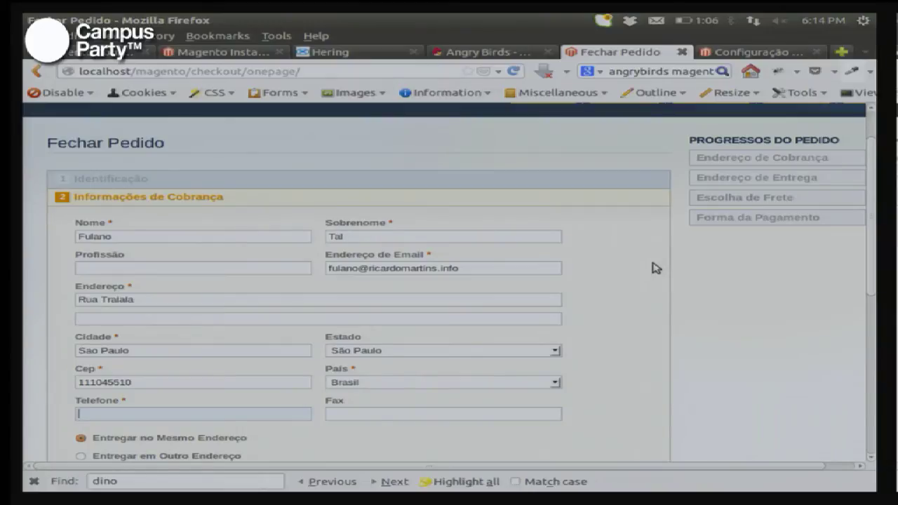
pyautogui.scroll(-3, 654, 267)
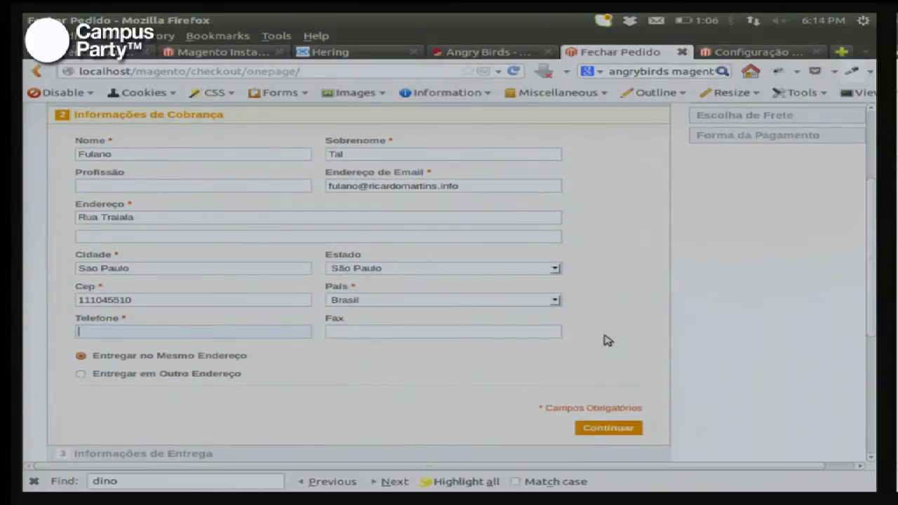
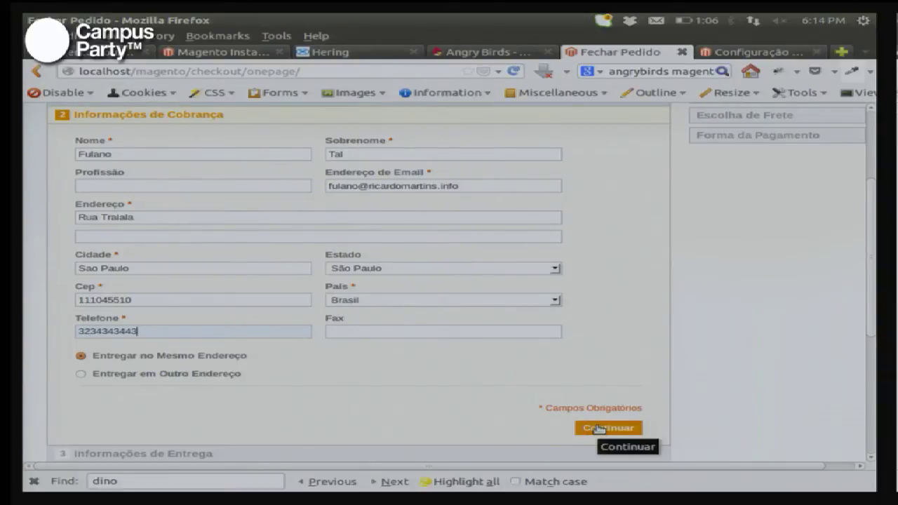
# Step: Submit the billing details and choose the Flat Rate Fixed R$5,00 shipping method
pyautogui.click(595, 428)
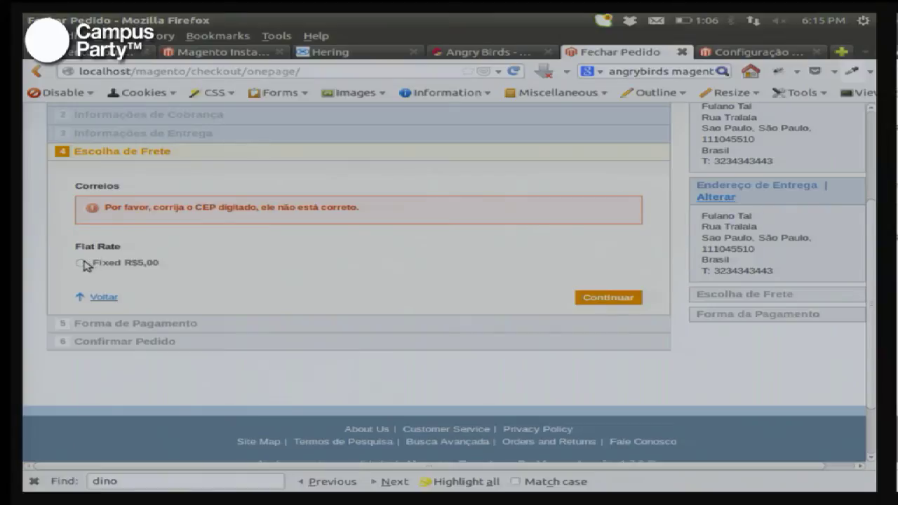
pyautogui.click(81, 263)
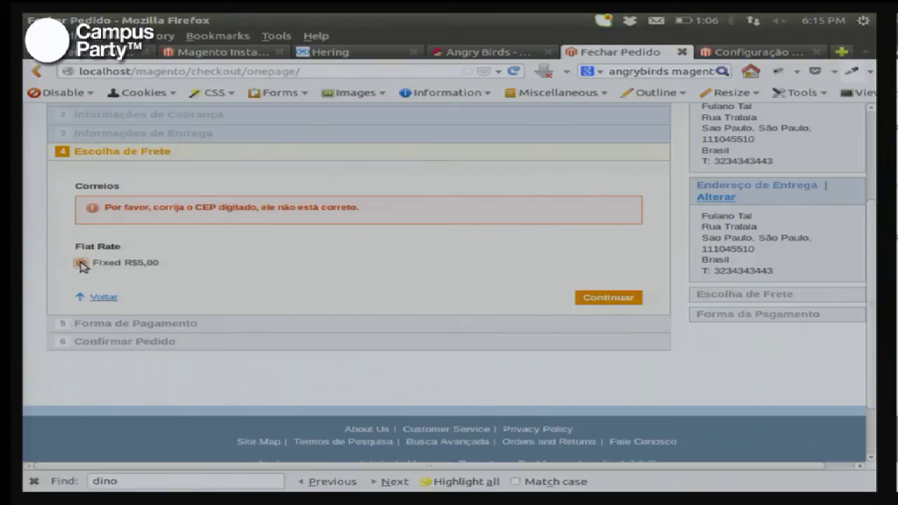
pyautogui.click(604, 298)
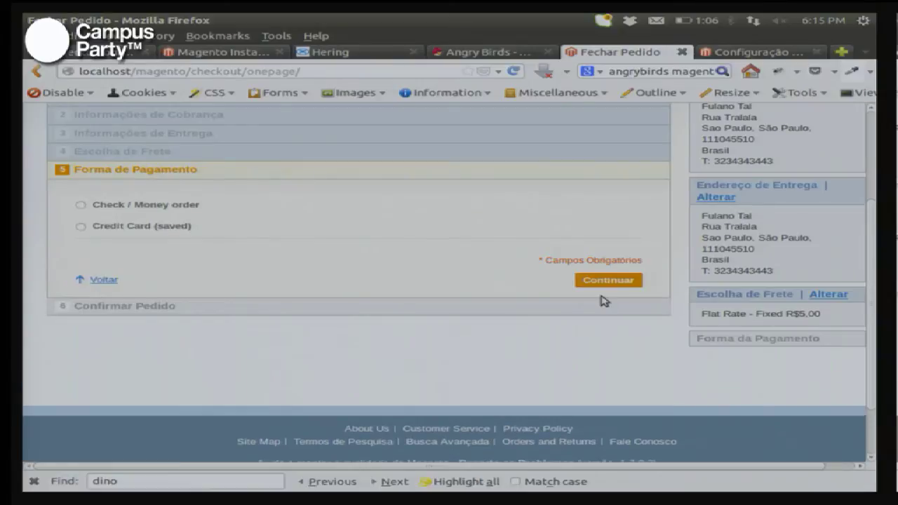
# Step: Pay by Check / Money order and place the order
pyautogui.click(80, 206)
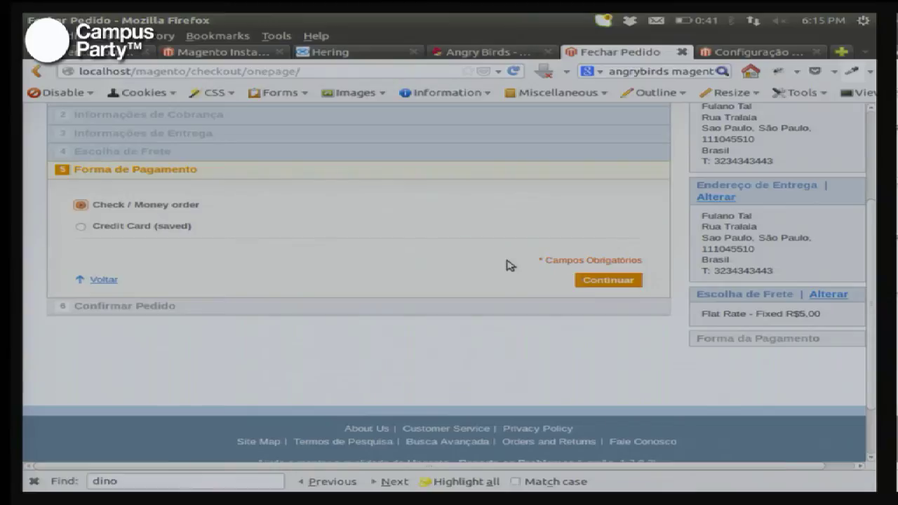
pyautogui.click(590, 280)
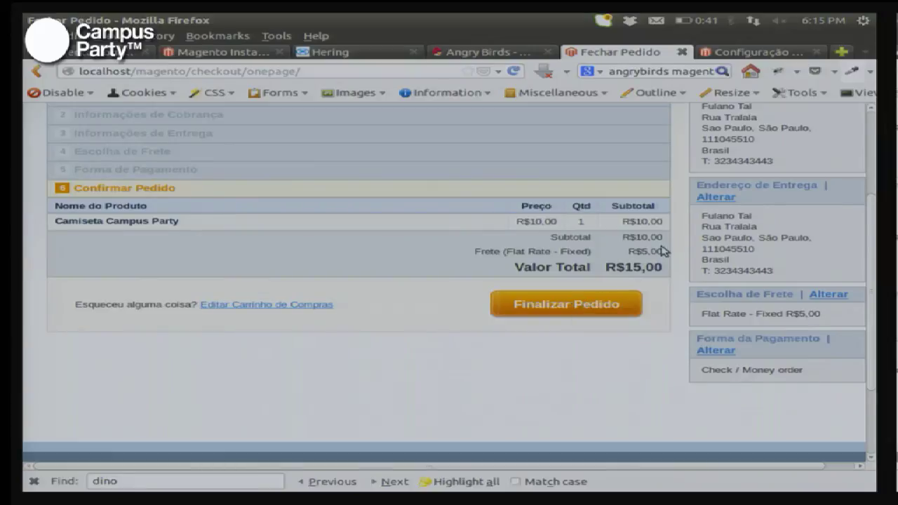
pyautogui.click(577, 302)
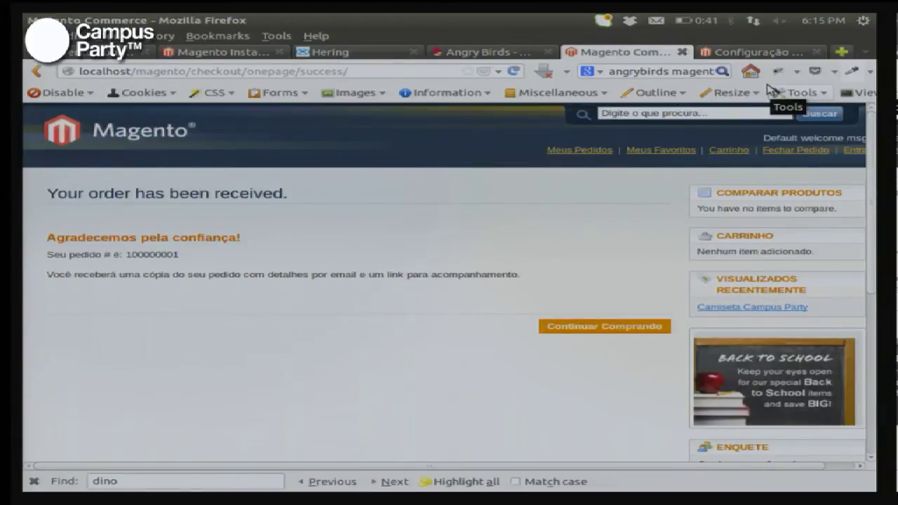
# Step: Open the new pending order from Vendas > Pedidos, then return to the storefront home page
pyautogui.click(752, 55)
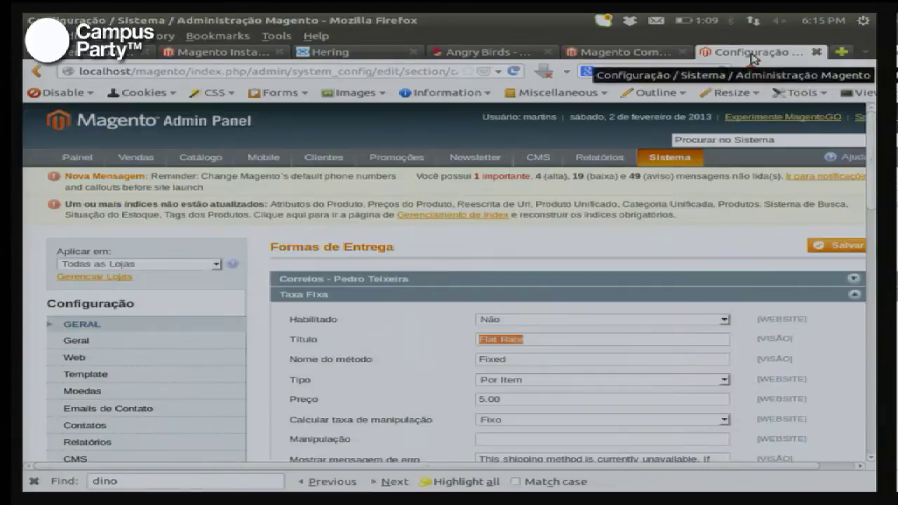
pyautogui.scroll(-4, 273, 277)
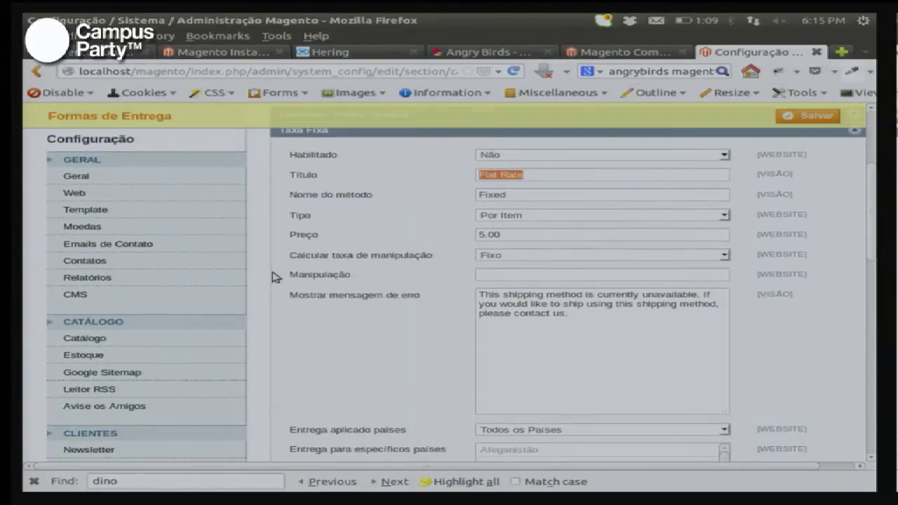
pyautogui.scroll(-2, 274, 277)
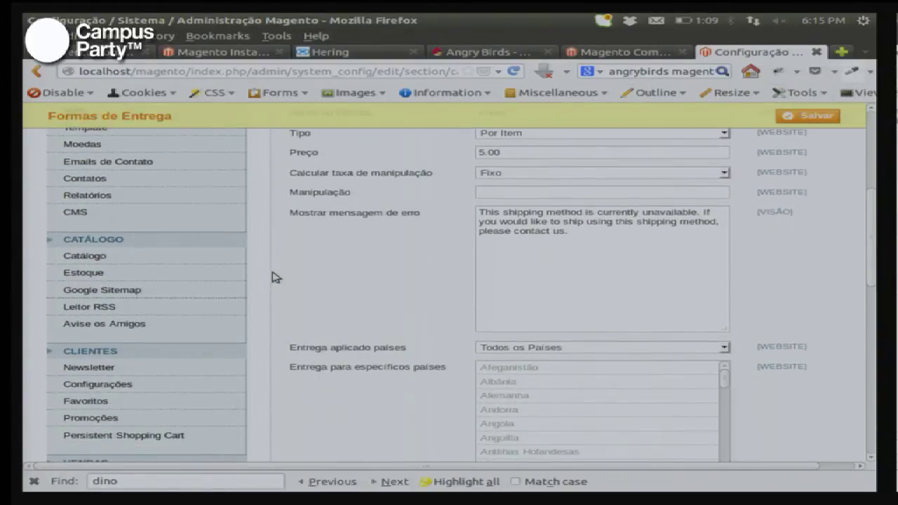
pyautogui.scroll(6, 274, 277)
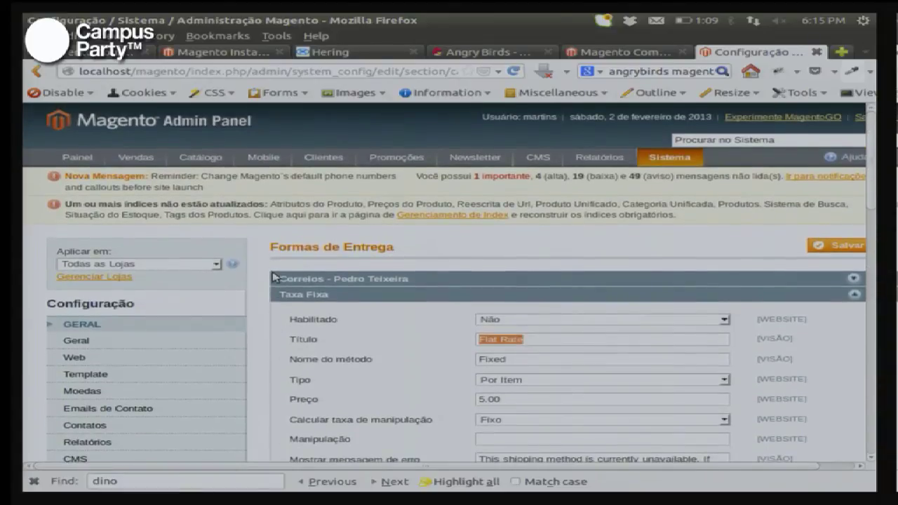
pyautogui.moveTo(137, 157)
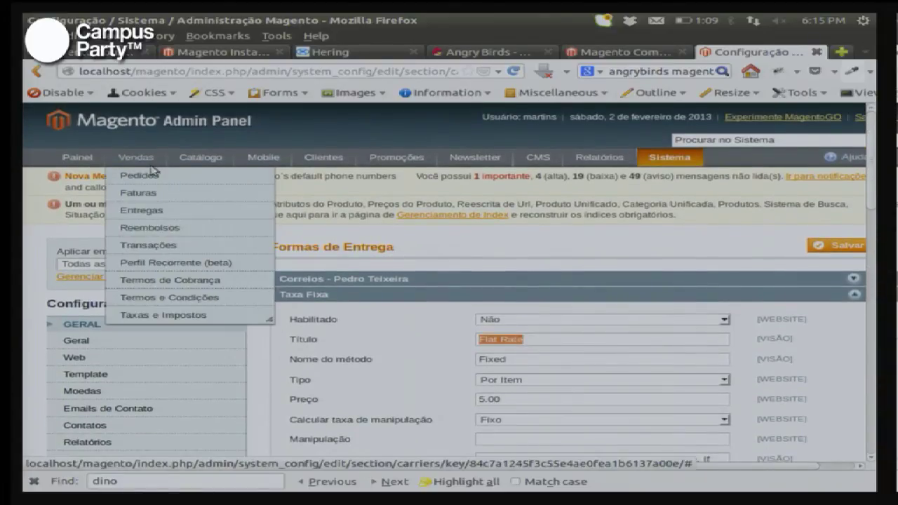
pyautogui.click(166, 181)
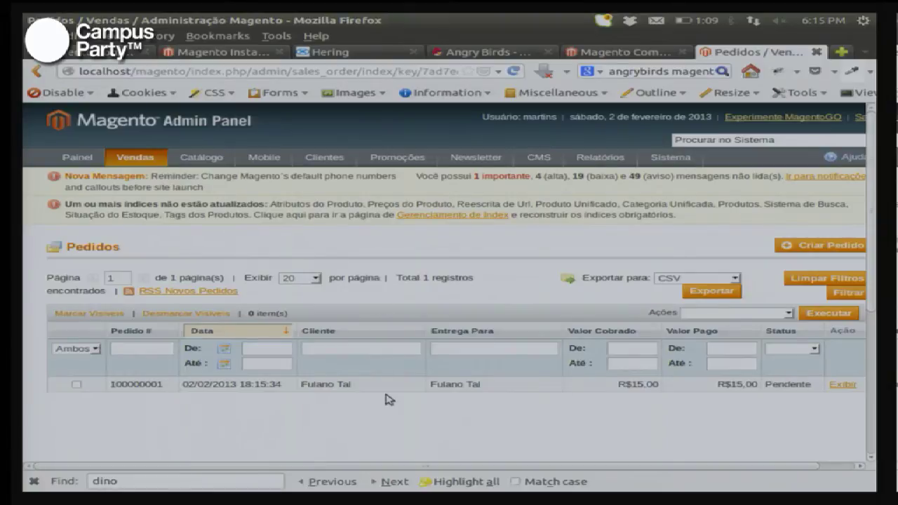
pyautogui.click(461, 391)
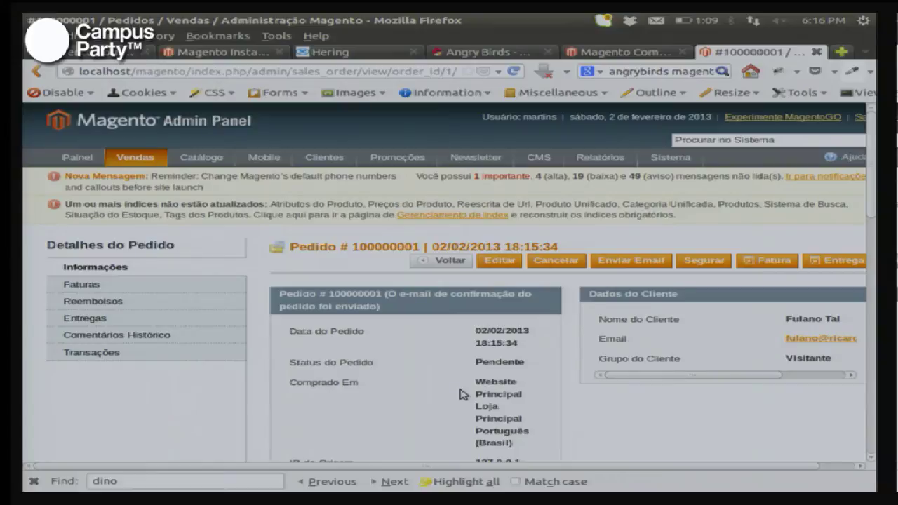
pyautogui.hotkey('ctrl', 'pageup')
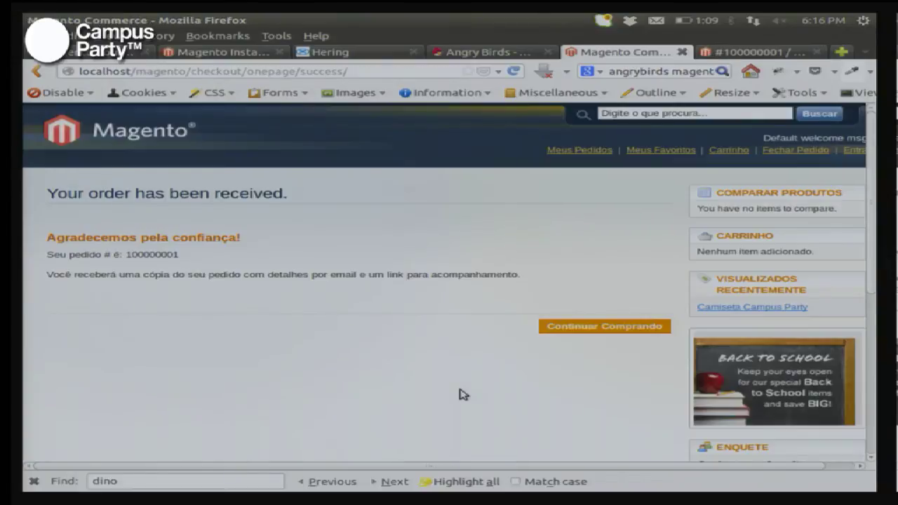
pyautogui.click(150, 135)
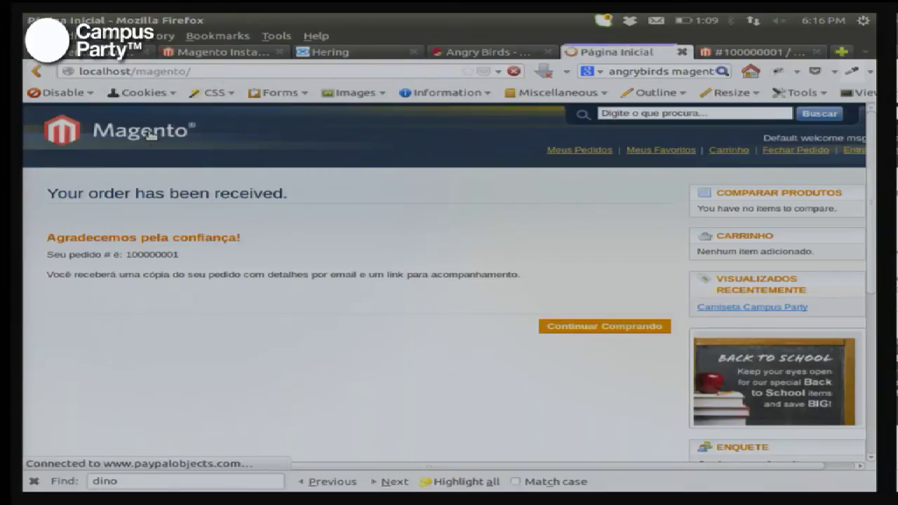
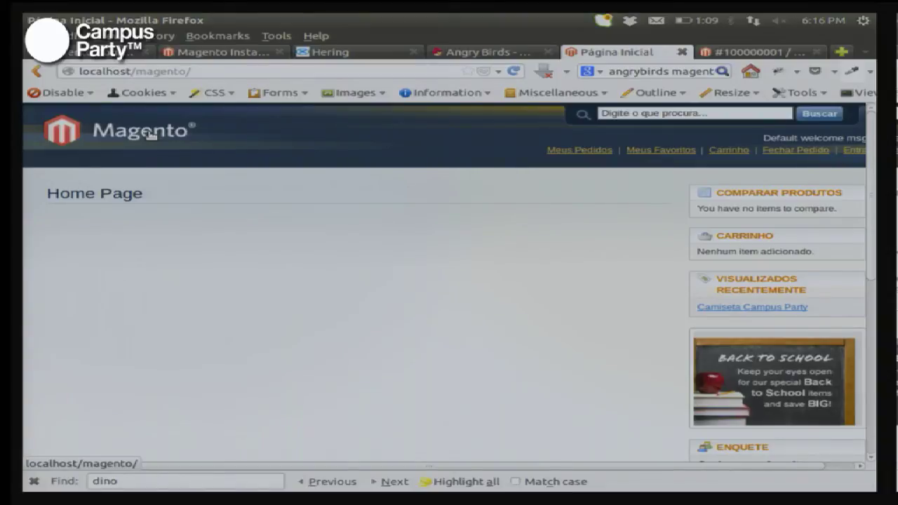
# Step: Switch to the file manager and open Dropbox > Projetos em andamento
pyautogui.hotkey('alt', 'Tab')
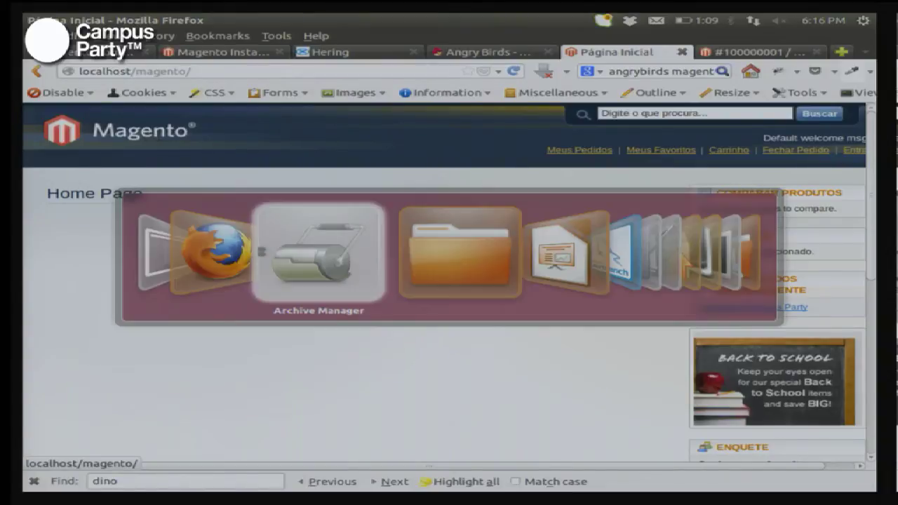
pyautogui.hotkey('alt', 'Tab')
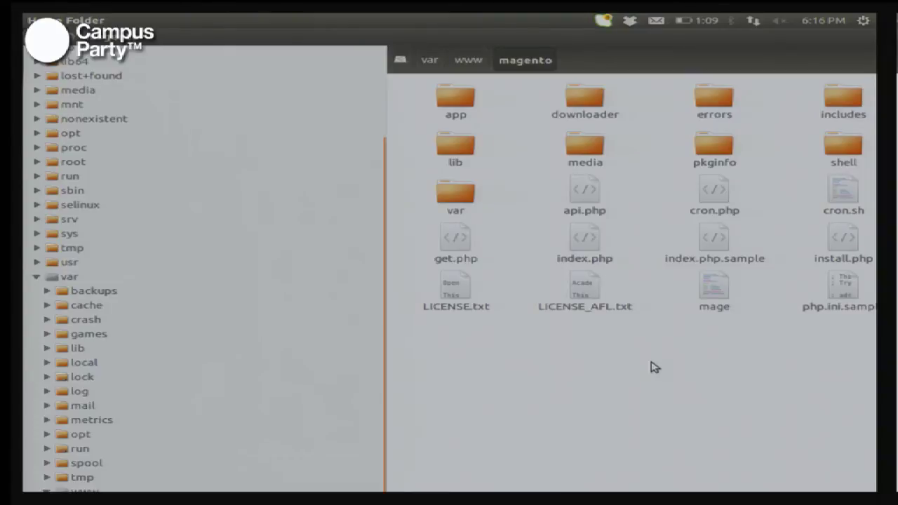
pyautogui.write('magento/home/')
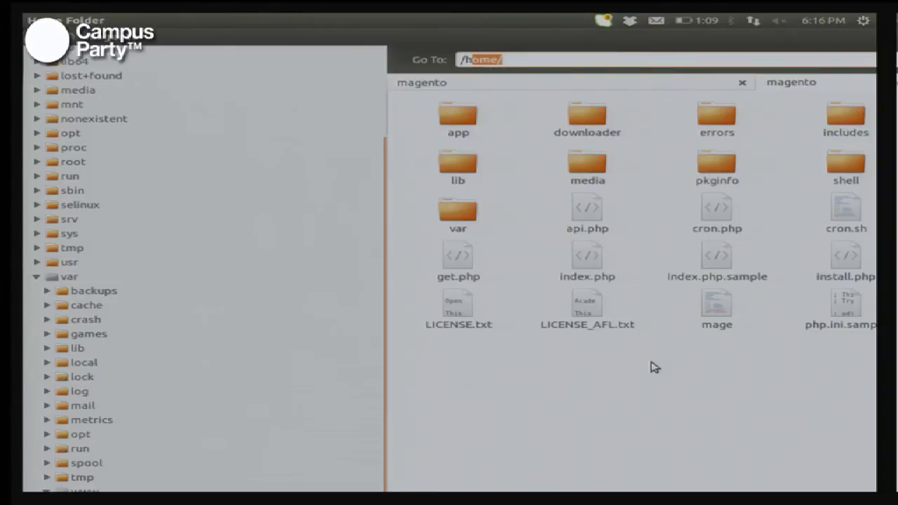
pyautogui.write('martins/Drop')
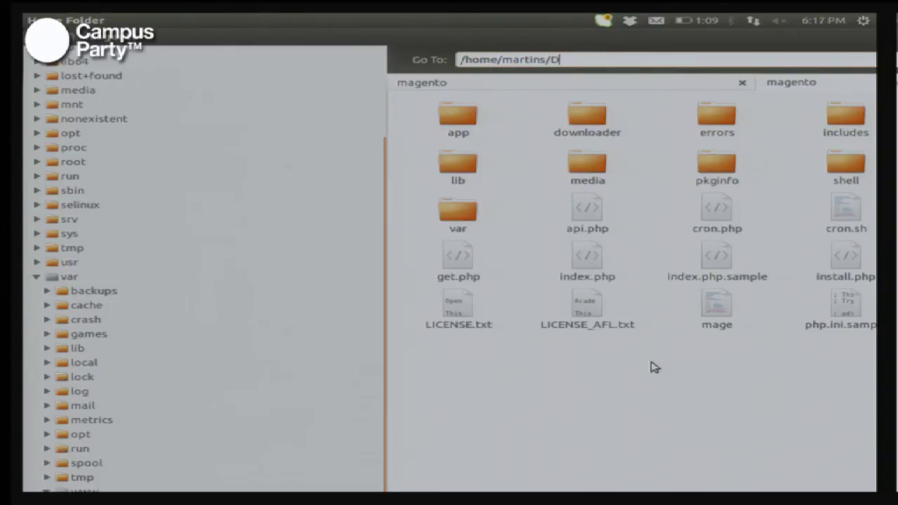
pyautogui.press('Return')
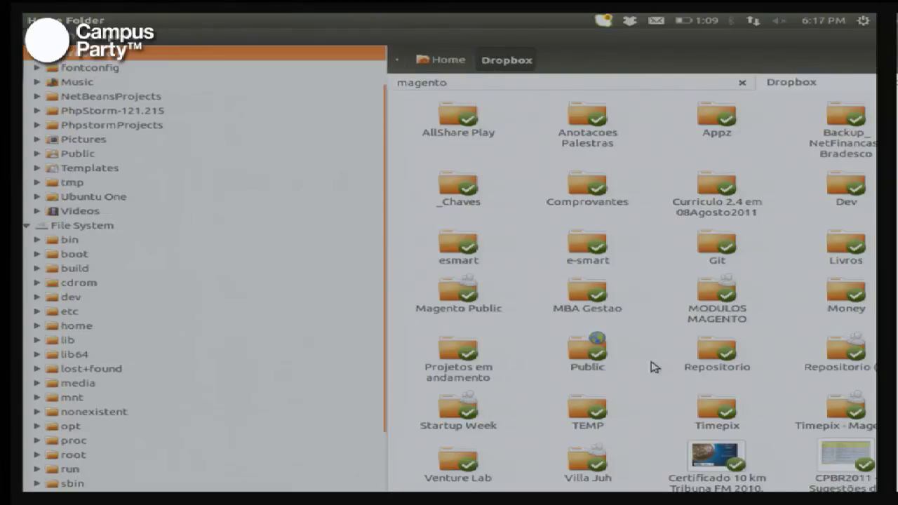
pyautogui.write('proj')
pyautogui.press('Return')
# Step: Go into Campus Party 2013 - Magento > downloads and open the em0009 theme zip
pyautogui.write('campus')
pyautogui.press('Return')
pyautogui.write('down')
pyautogui.press('Return')
pyautogui.write('em')
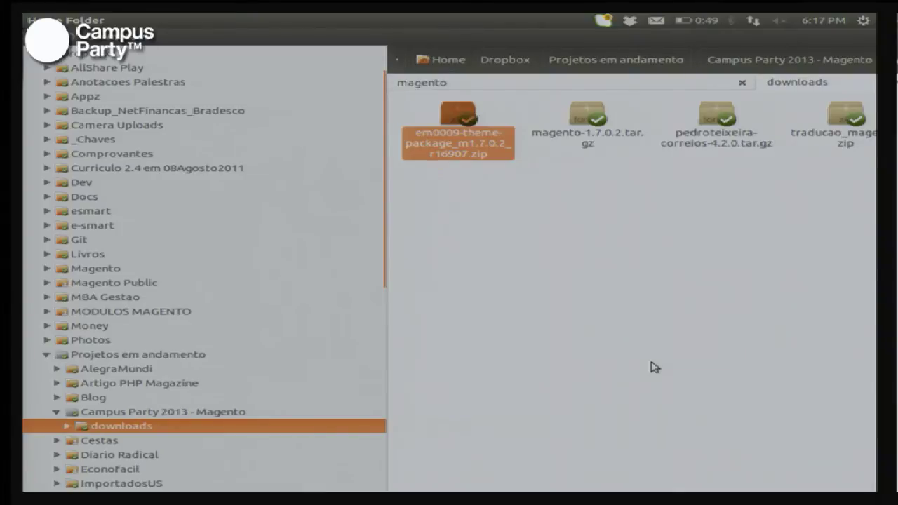
pyautogui.press('Return')
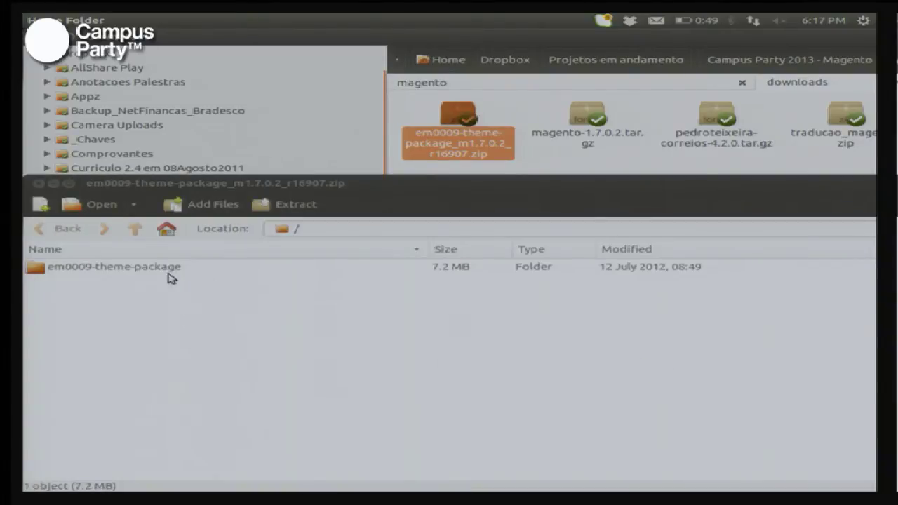
# Step: Open the em0009-theme-package folder in the archive, then show the magento folder in the file manager
pyautogui.doubleClick(119, 273)
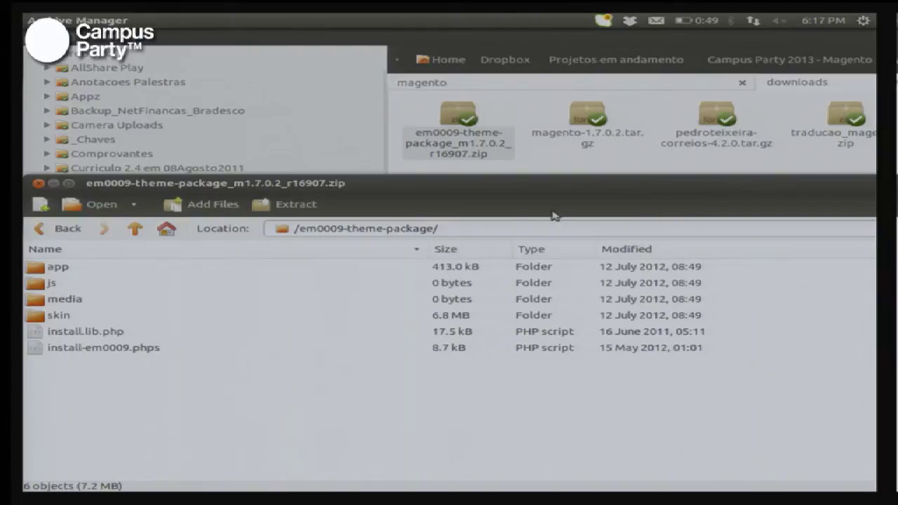
pyautogui.click(727, 172)
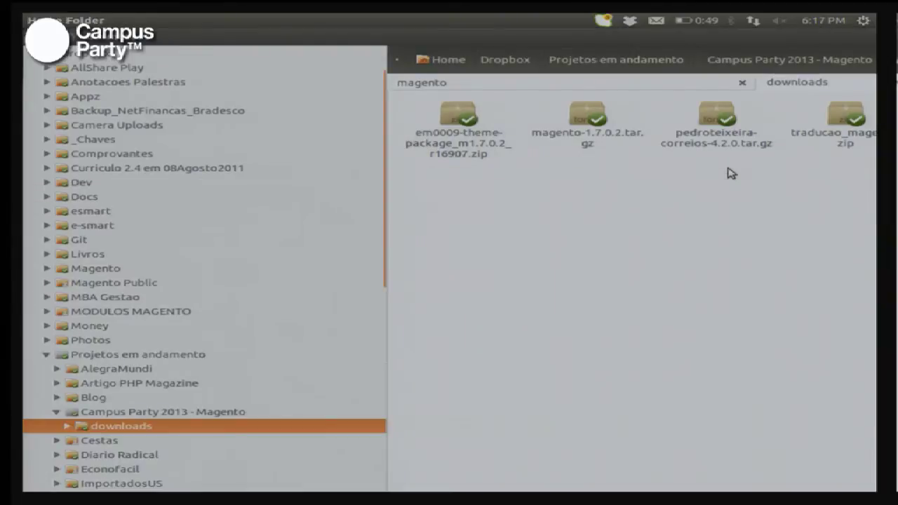
pyautogui.hotkey('alt', 'space')
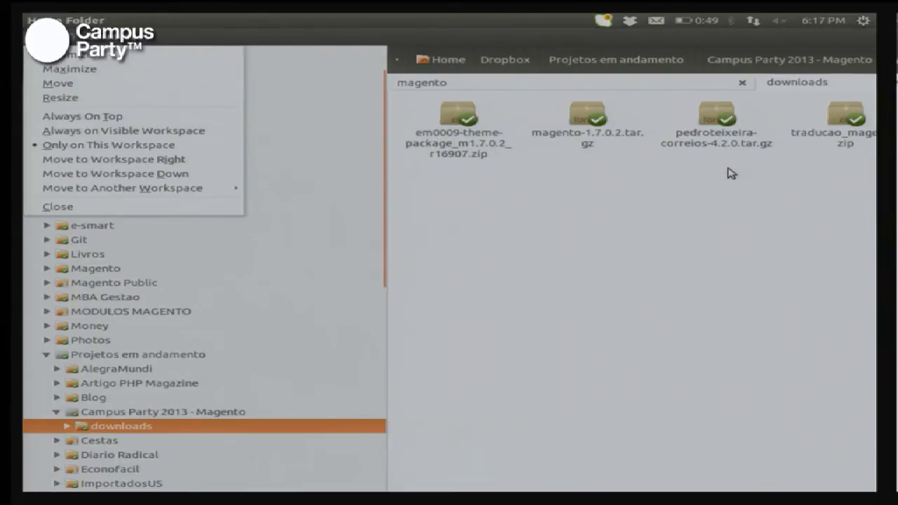
pyautogui.press('n')
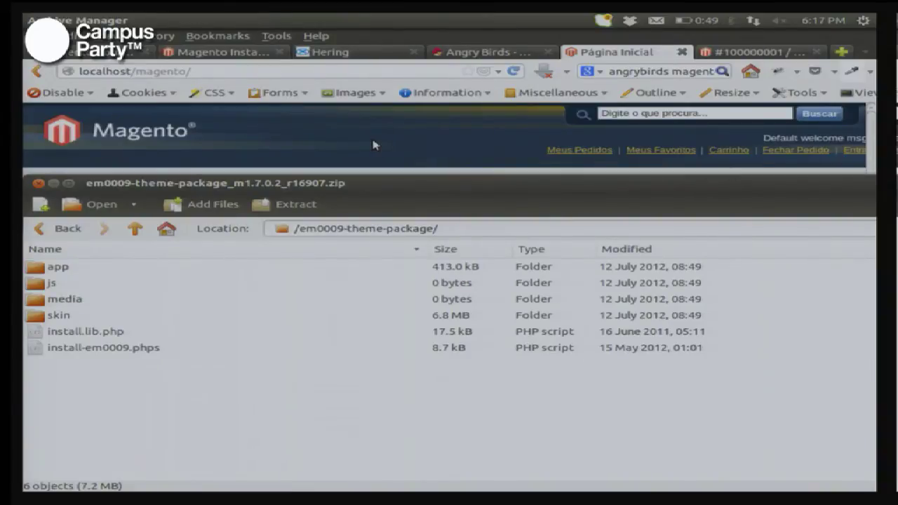
pyautogui.hotkey('alt', 'Tab')
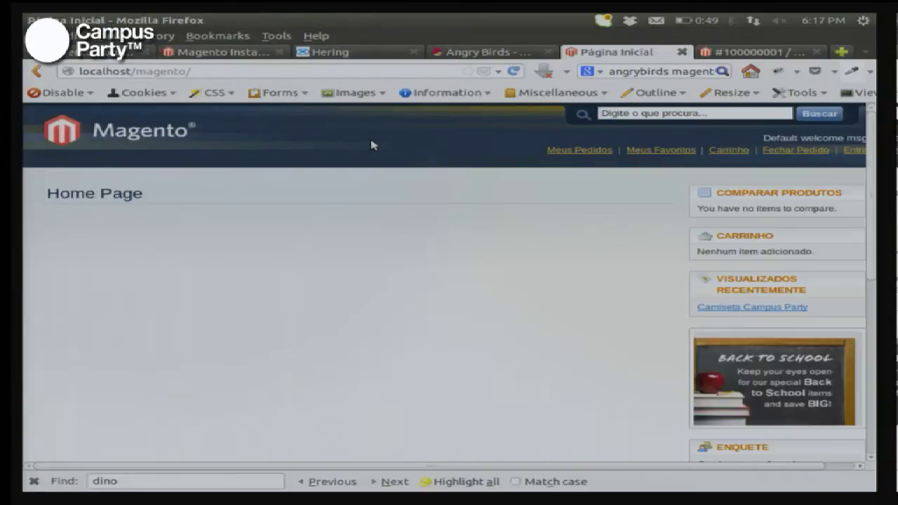
pyautogui.hotkey('alt', 'Tab')
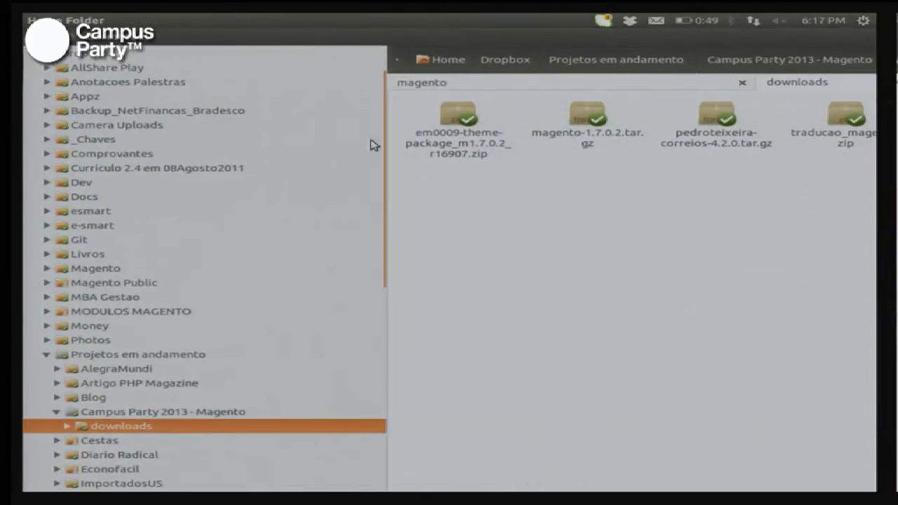
pyautogui.click(626, 92)
# Step: Drag the package's app, js, media, skin folders and both install scripts into /var/www/magento
pyautogui.hotkey('alt', 'Tab')
pyautogui.hotkey('alt', 'Tab')
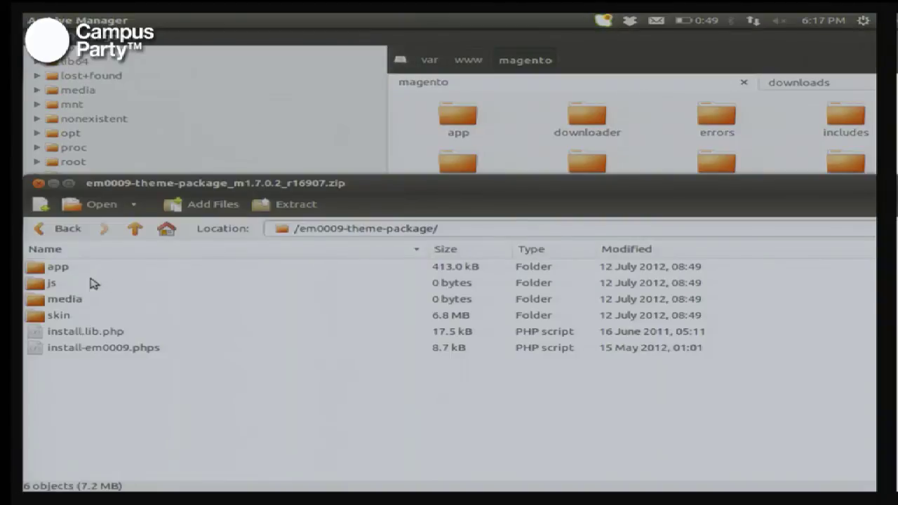
pyautogui.moveTo(349, 188); pyautogui.dragTo(740, 343)
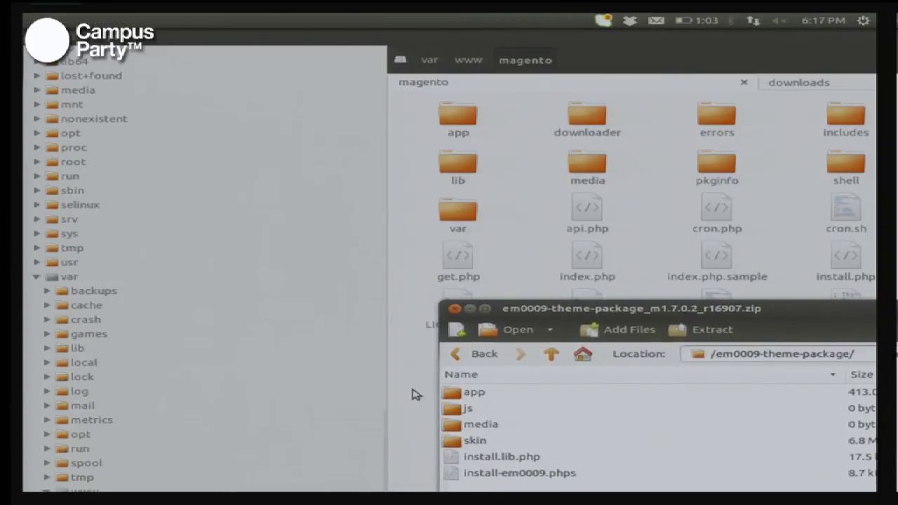
pyautogui.click(473, 398)
pyautogui.hotkey('shift', 'Down')
pyautogui.hotkey('shift', 'Down')
pyautogui.hotkey('shift', 'Down')
pyautogui.hotkey('shift', 'Down')
pyautogui.hotkey('shift', 'Down')
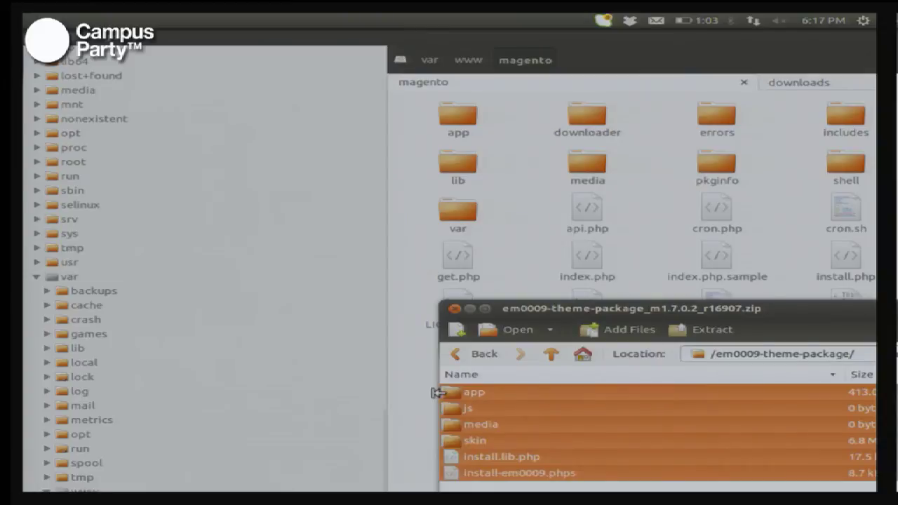
pyautogui.moveTo(480, 398); pyautogui.dragTo(736, 256)
# Step: Close the Archive Manager window to reveal the extracted files in the magento folder
pyautogui.hotkey('ctrl', 'alt', 'Right')
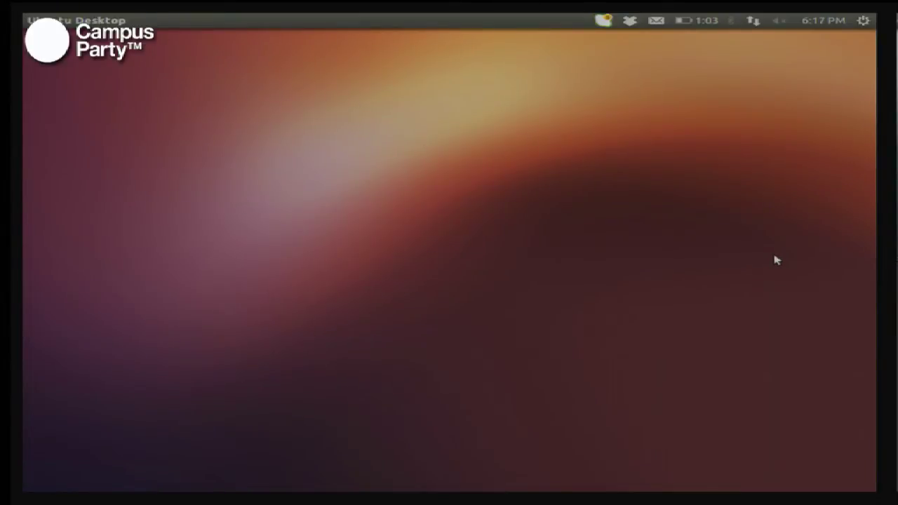
pyautogui.hotkey('ctrl', 'alt', 'Left')
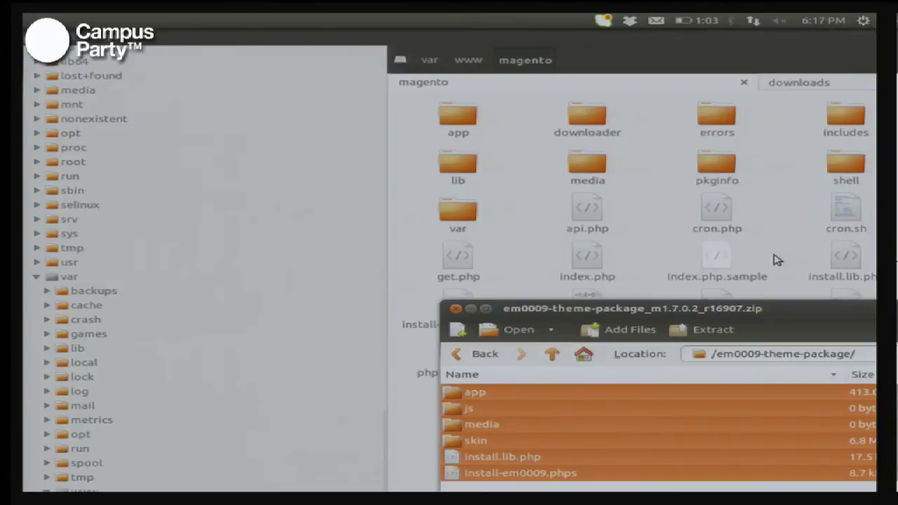
pyautogui.press('alt')
pyautogui.hotkey('alt', 'F4')
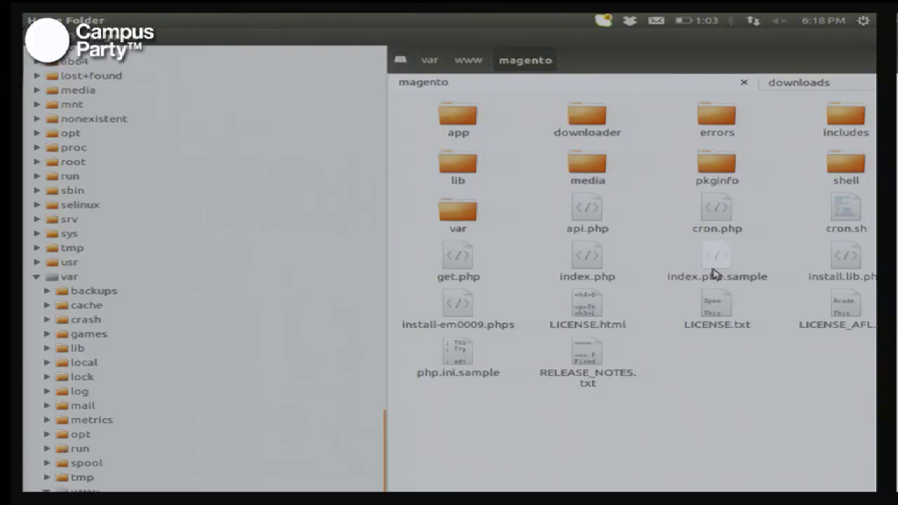
# Step: Look over the extracted magento files, including install-em0009.phps, LICENSE.txt and install.lib.php
pyautogui.press('Right')
pyautogui.press('Right')
pyautogui.press('Right')
pyautogui.press('Down')
pyautogui.press('Down')
pyautogui.press('Down')
pyautogui.press('Left')
pyautogui.press('Left')
pyautogui.press('Right')
pyautogui.press('Right')
pyautogui.press('Left')
pyautogui.press('Left')
pyautogui.press('Right')
pyautogui.press('Right')
pyautogui.press('Right')
pyautogui.press('Left')
pyautogui.press('Left')
pyautogui.press('Right')
pyautogui.press('Right')
pyautogui.press('Up')
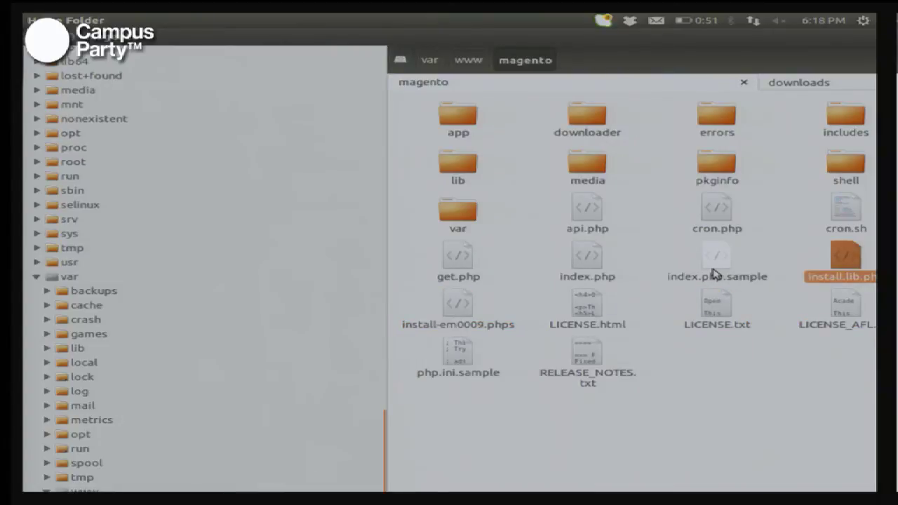
# Step: Browse the archive's app > design > frontend, then open the magento app folder in Nautilus
pyautogui.hotkey('alt', 'Tab')
pyautogui.hotkey('ctrl', 'alt', 'Right')
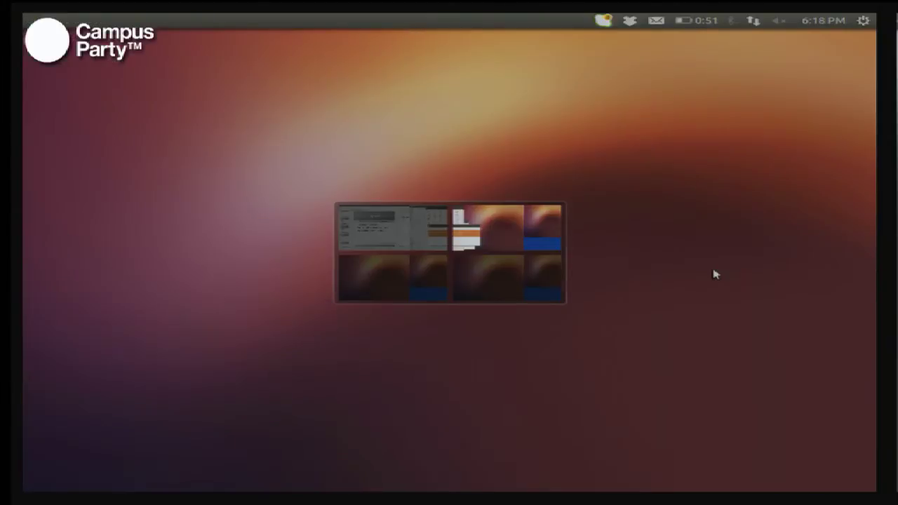
pyautogui.hotkey('ctrl', 'alt', 'Left')
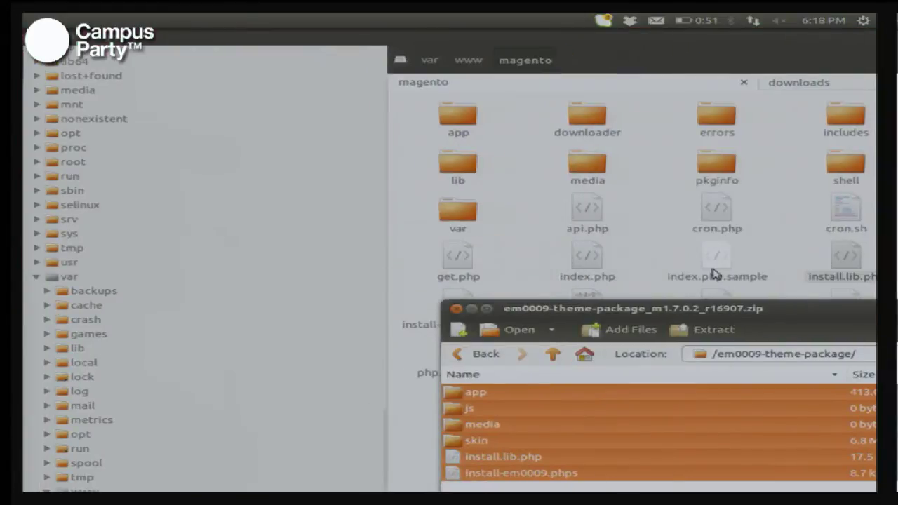
pyautogui.click(477, 394)
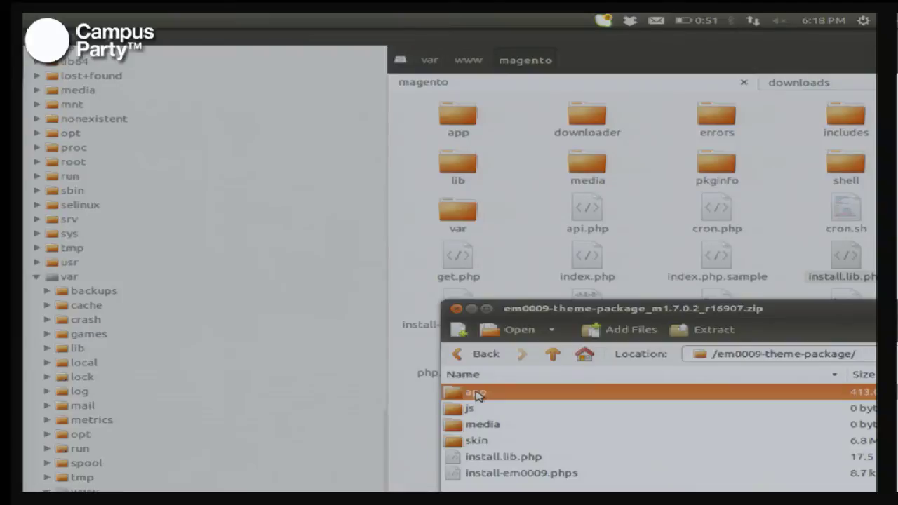
pyautogui.doubleClick(476, 394)
pyautogui.click(507, 412)
pyautogui.doubleClick(484, 408)
pyautogui.click(508, 413)
pyautogui.doubleClick(508, 412)
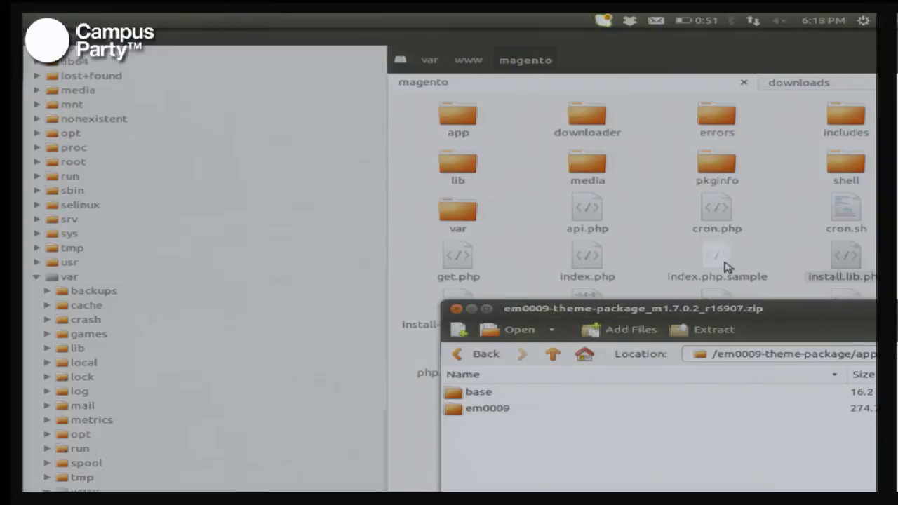
pyautogui.click(780, 274)
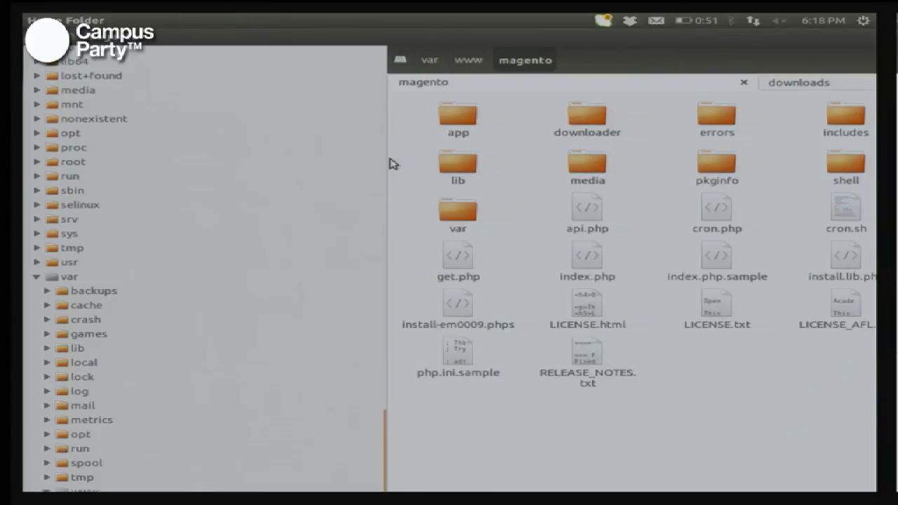
pyautogui.doubleClick(471, 118)
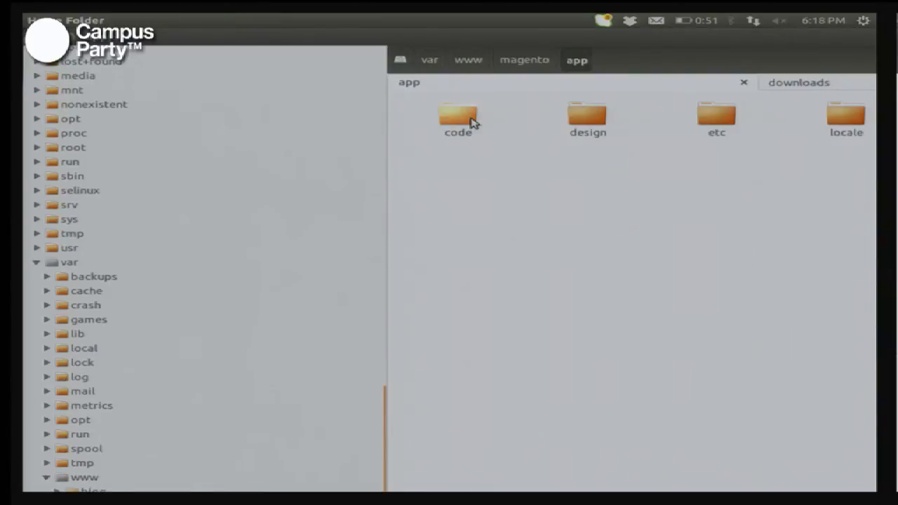
# Step: Open design > frontend inside the magento app folder
pyautogui.press('Right')
pyautogui.press('Return')
pyautogui.press('Right')
pyautogui.press('Right')
pyautogui.press('Return')
# Step: Step through the base, default and em0009 theme folders and select the third one
pyautogui.press('Right')
pyautogui.press('Right')
pyautogui.press('Right')
pyautogui.press('Home')
pyautogui.press('Right')
pyautogui.press('Right')
pyautogui.press('Home')
pyautogui.press('Right')
pyautogui.press('Right')
pyautogui.press('Left')
pyautogui.press('Left')
pyautogui.press('Right')
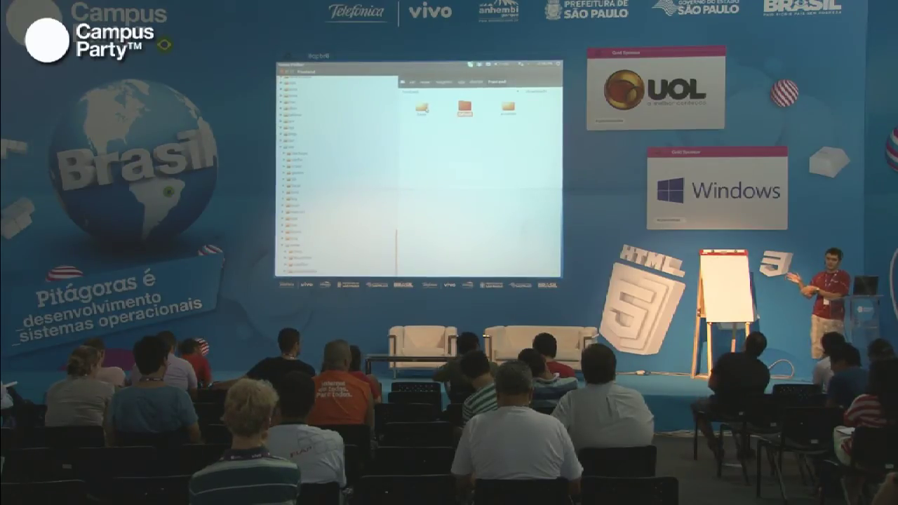
pyautogui.click(421, 106)
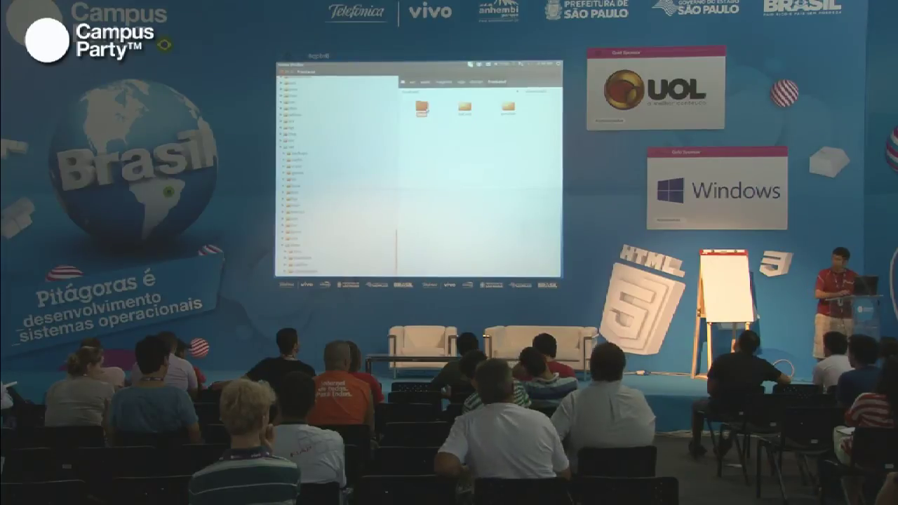
pyautogui.click(507, 107)
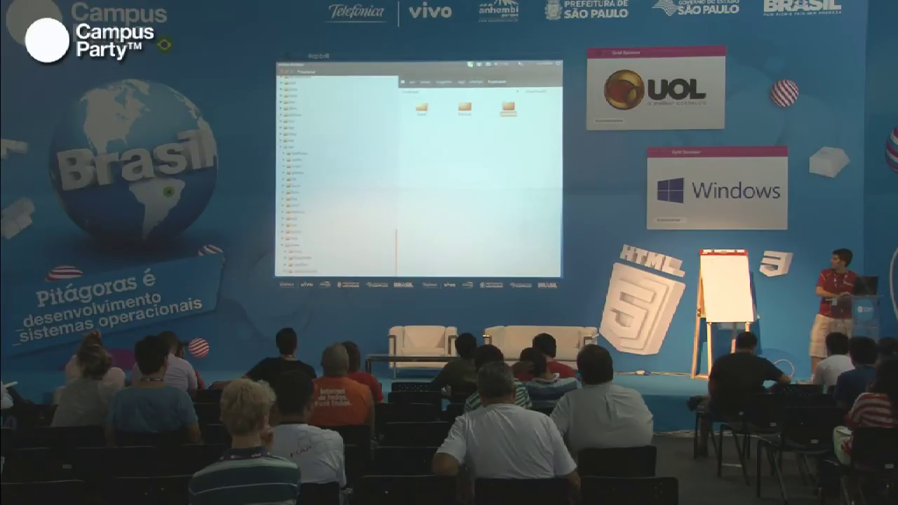
# Step: In Firefox's admin tab, open System > Configuração > Design
pyautogui.hotkey('alt', 'Tab')
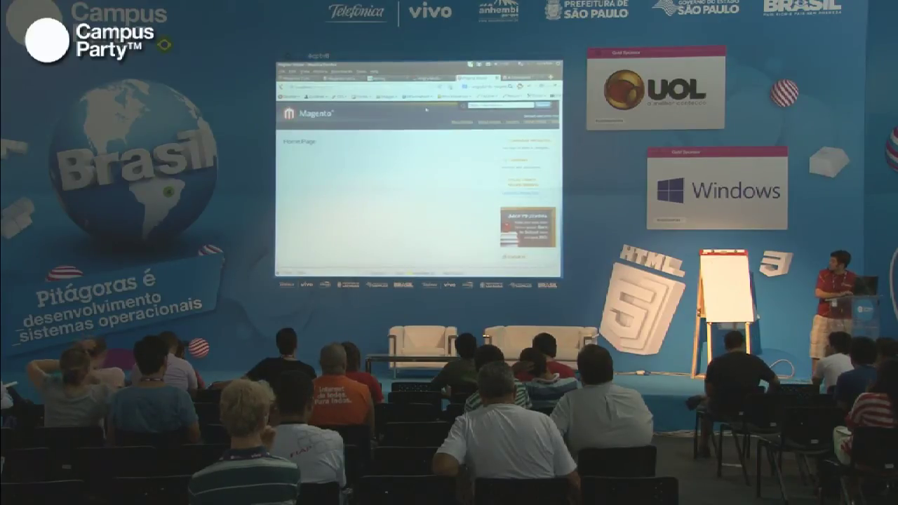
pyautogui.hotkey('ctrl', 'Tab')
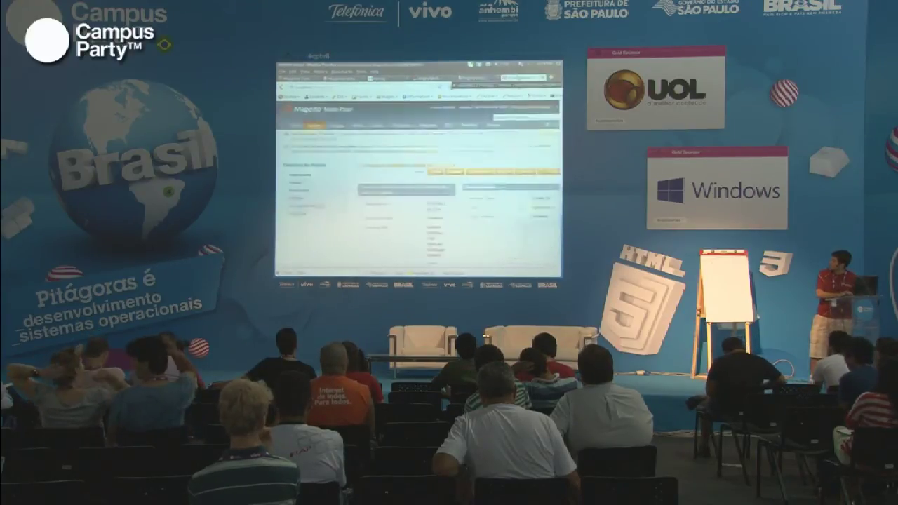
pyautogui.moveTo(490, 125)
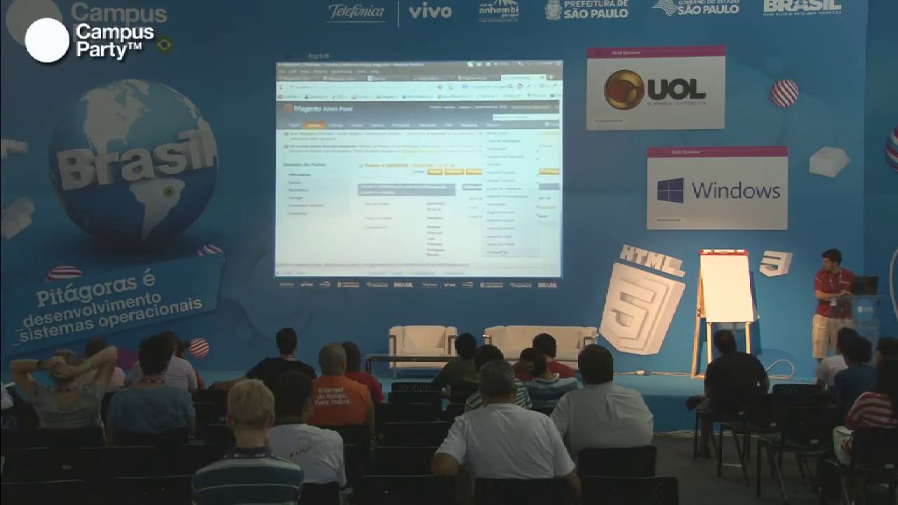
pyautogui.click(500, 251)
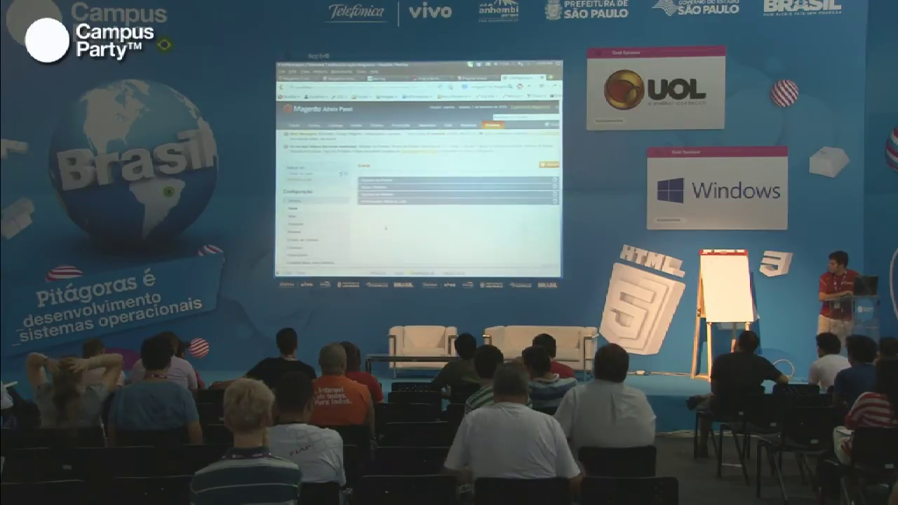
pyautogui.click(329, 224)
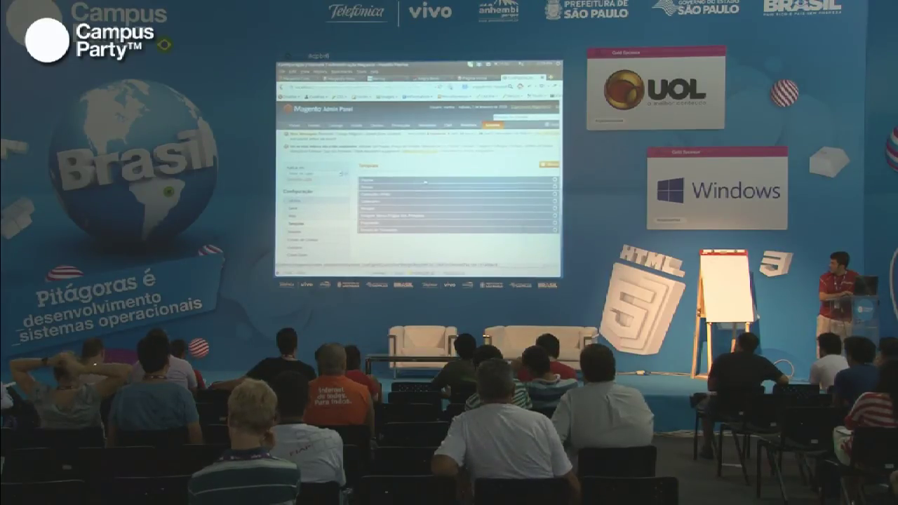
# Step: Expand the Package and Themes sections of the design settings
pyautogui.click(425, 181)
pyautogui.scroll(-2, 425, 182)
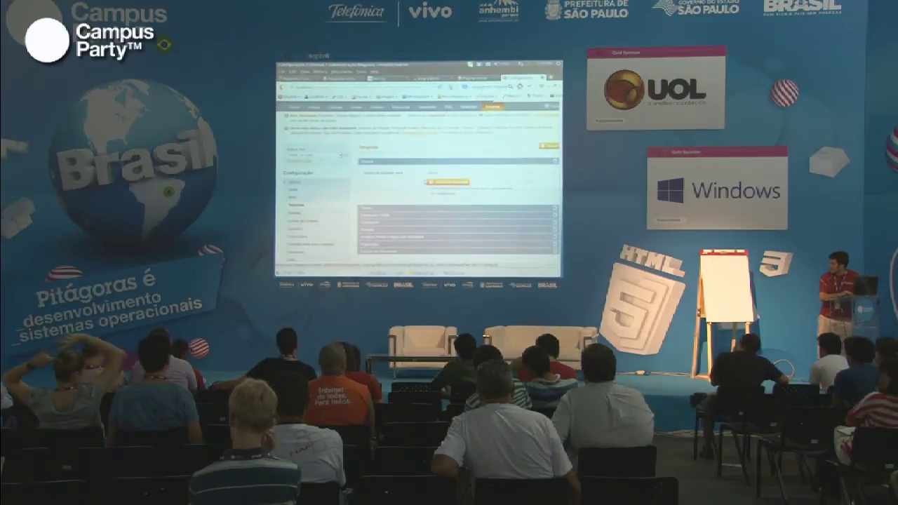
pyautogui.click(406, 211)
pyautogui.scroll(-3, 407, 210)
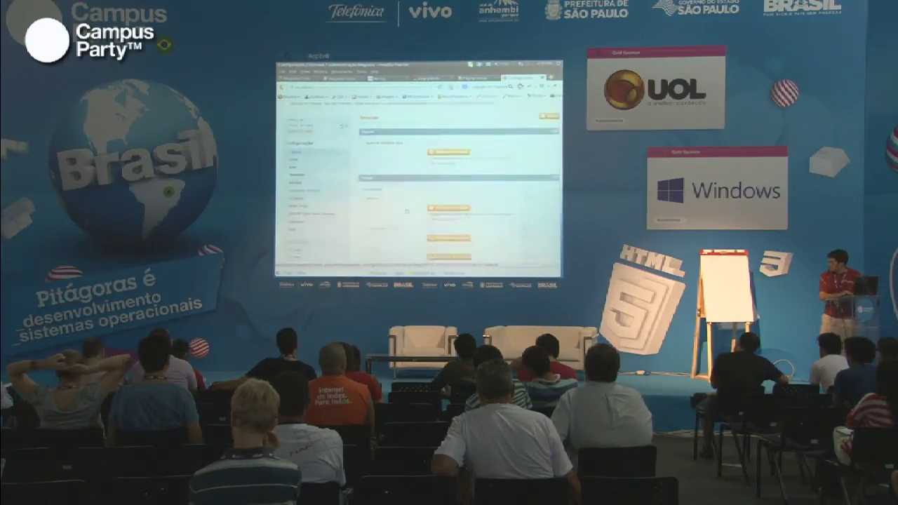
pyautogui.scroll(2, 407, 211)
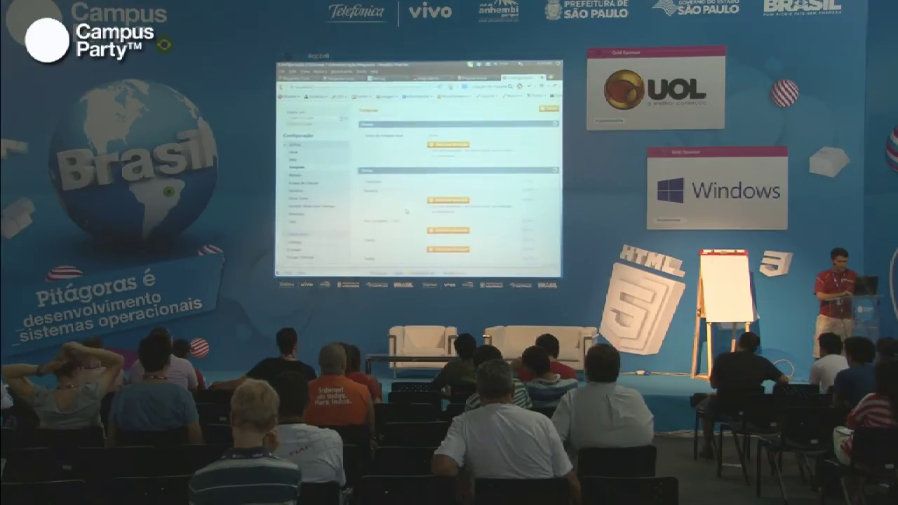
pyautogui.scroll(3, 406, 211)
pyautogui.hotkey('alt', 'Tab')
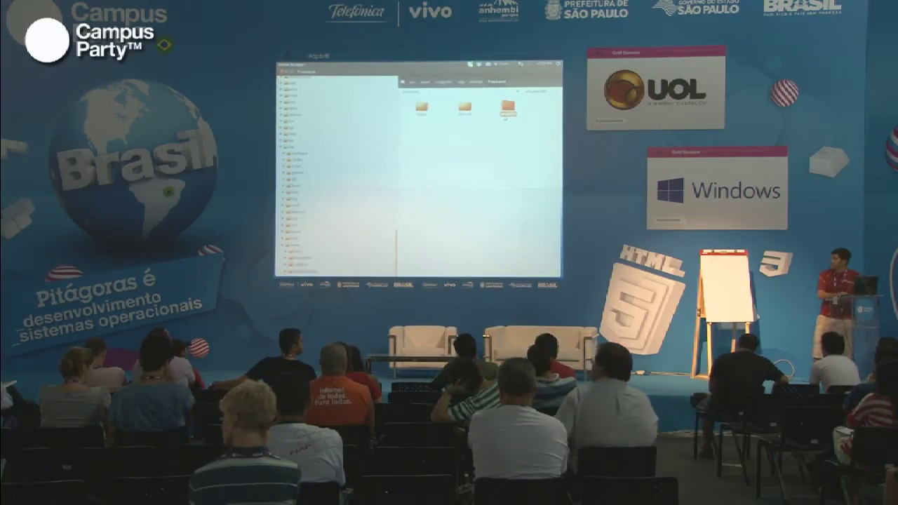
# Step: Open the third theme folder, select its third subfolder, and return to Firefox
pyautogui.press('Return')
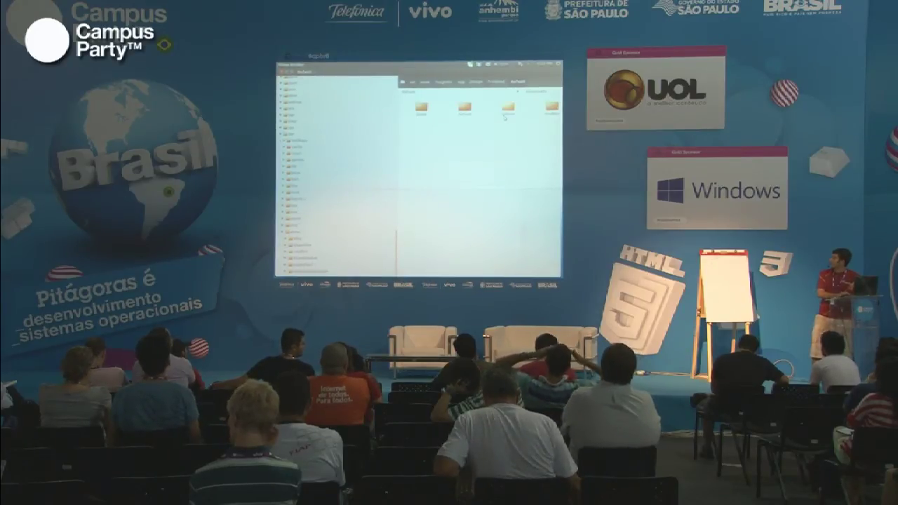
pyautogui.click(505, 117)
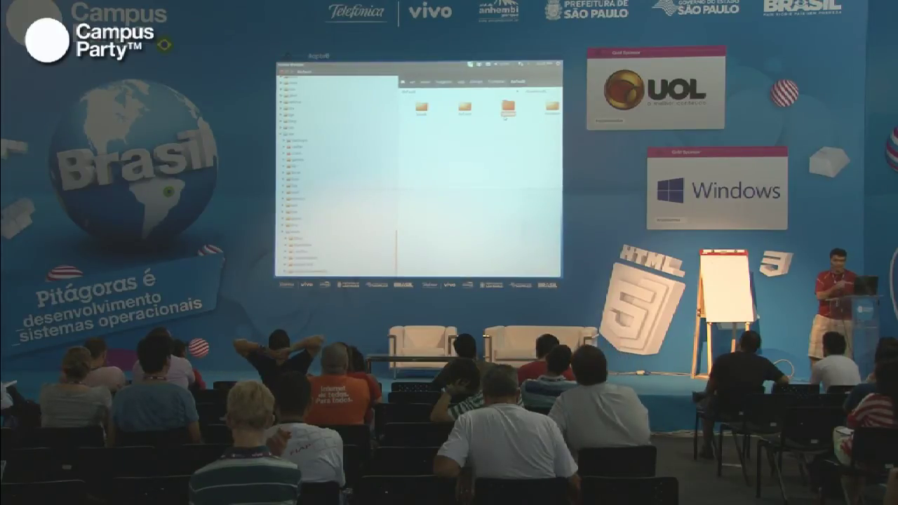
pyautogui.hotkey('alt', 'Tab')
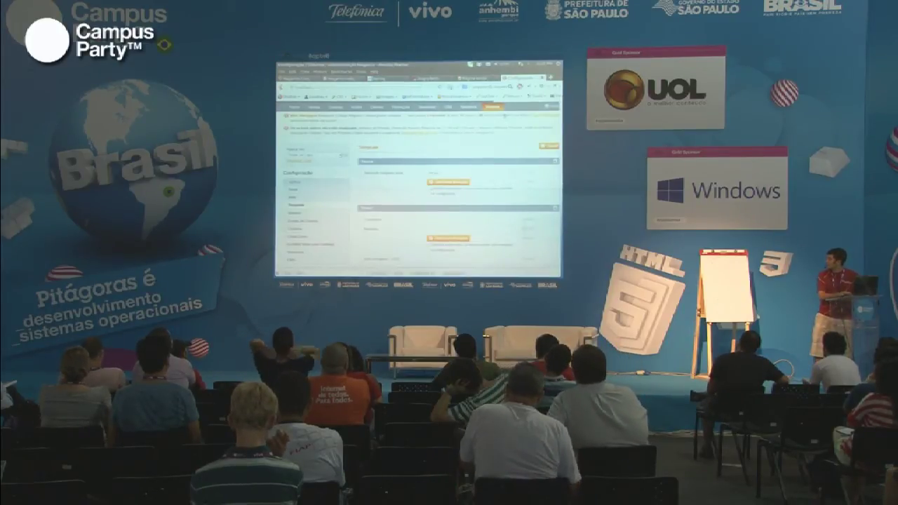
# Step: Check the theme folder names in Nautilus by going back up to the frontend folder
pyautogui.scroll(-5, 407, 223)
pyautogui.scroll(-1, 398, 222)
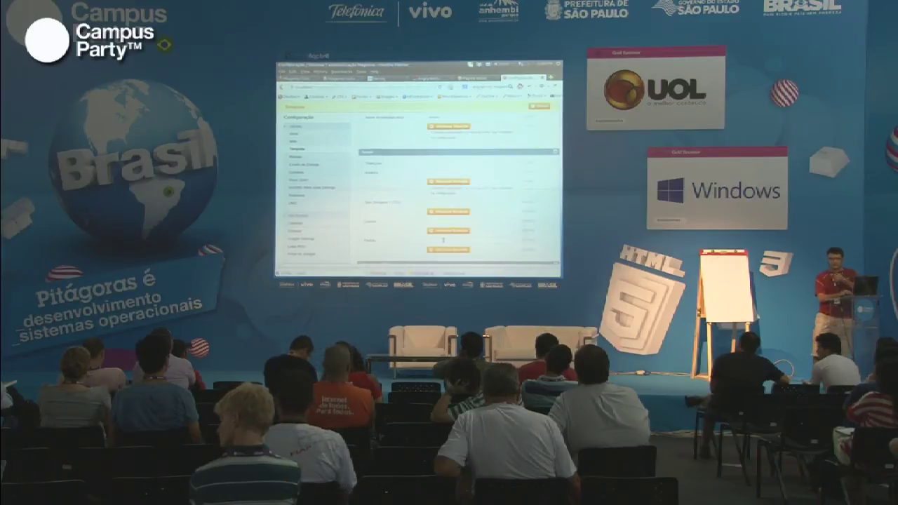
pyautogui.hotkey('alt', 'Tab')
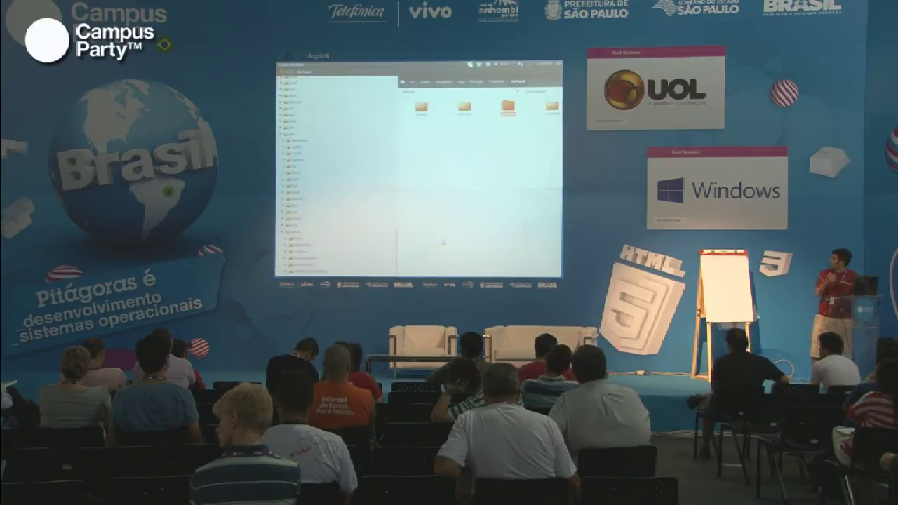
pyautogui.hotkey('alt', 'Up')
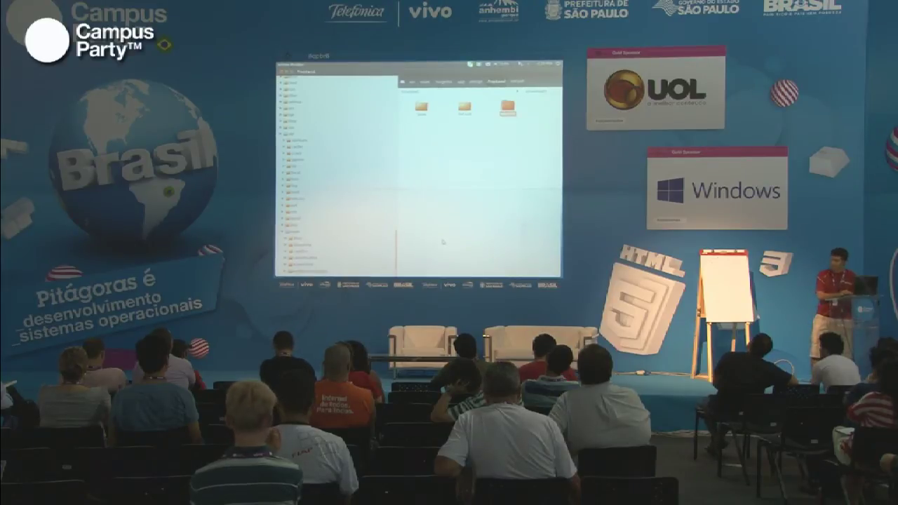
pyautogui.hotkey('alt', 'Tab')
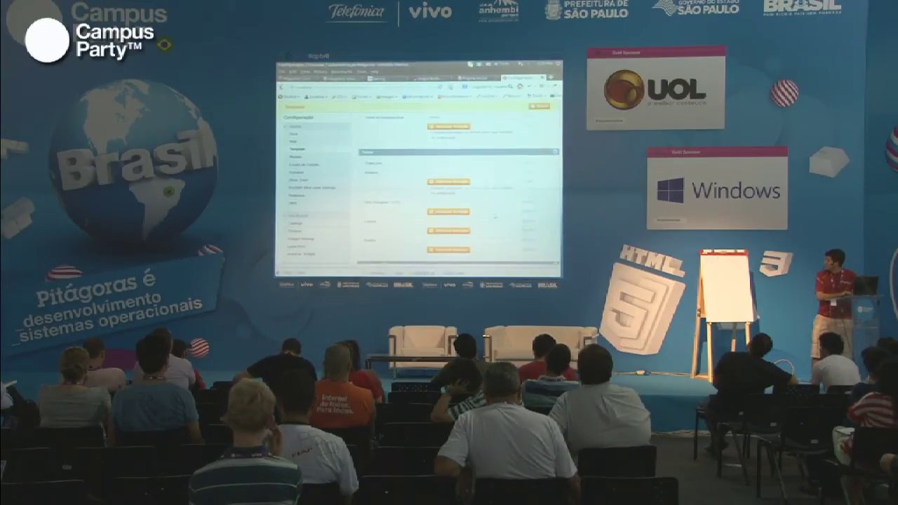
# Step: Save the design package and theme settings with Salvar Configuração
pyautogui.scroll(3, 443, 239)
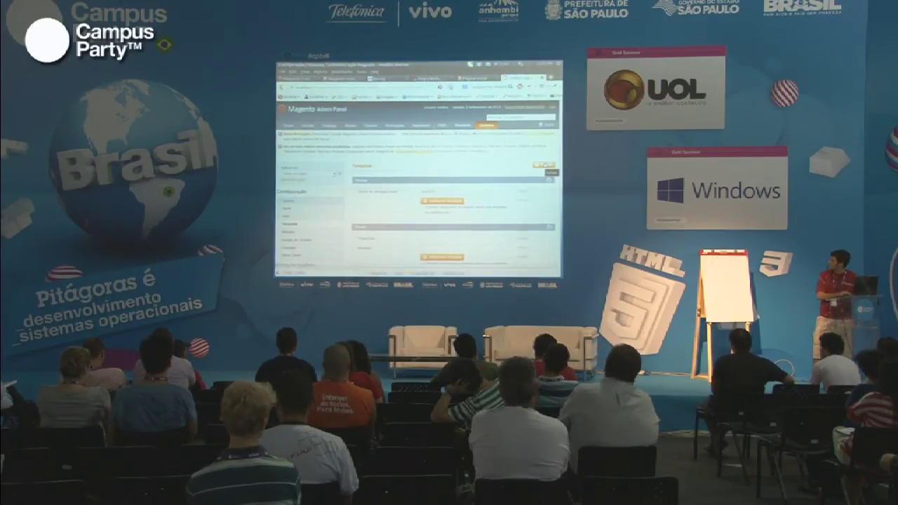
pyautogui.click(544, 164)
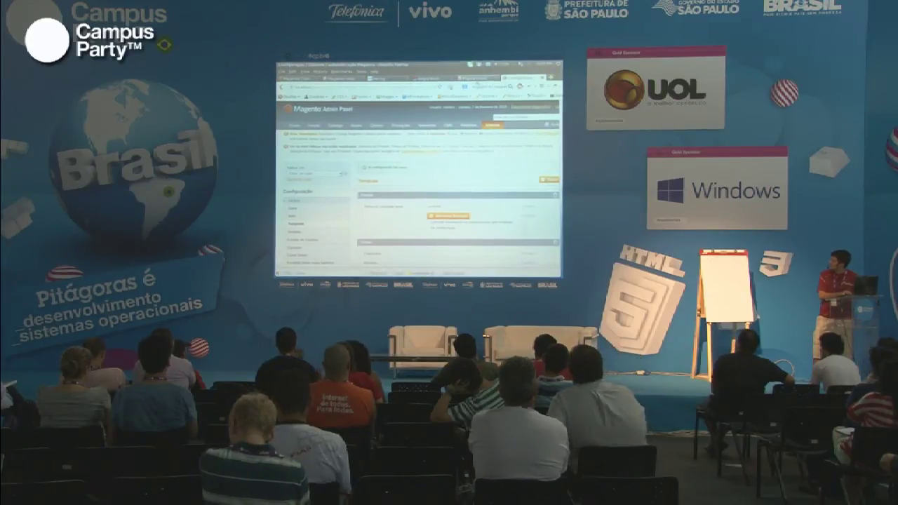
pyautogui.click(477, 78)
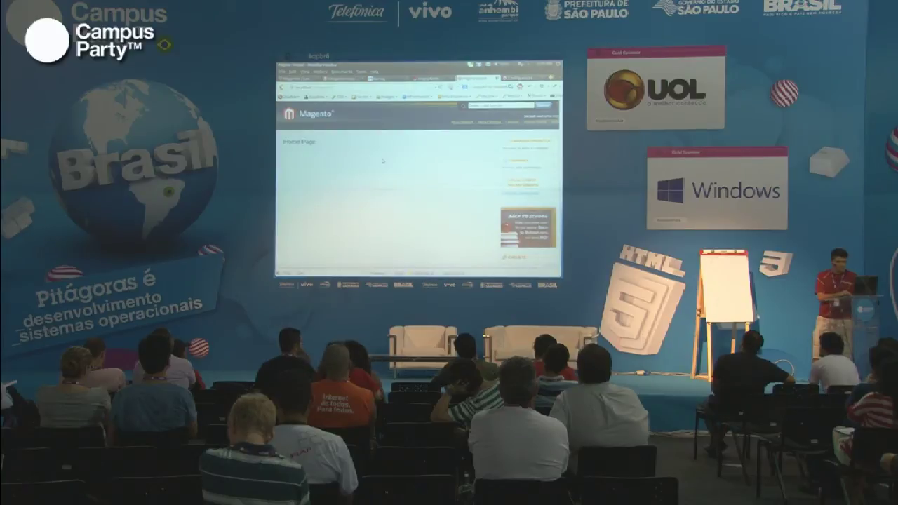
# Step: Reload the storefront and scroll through the brown em0009 wine theme with its empty banner box
pyautogui.press('F5')
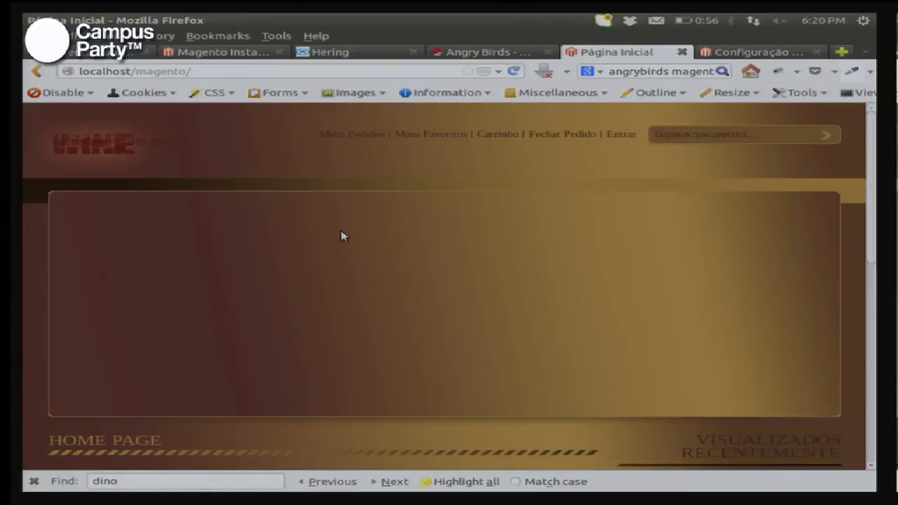
pyautogui.scroll(-10, 342, 236)
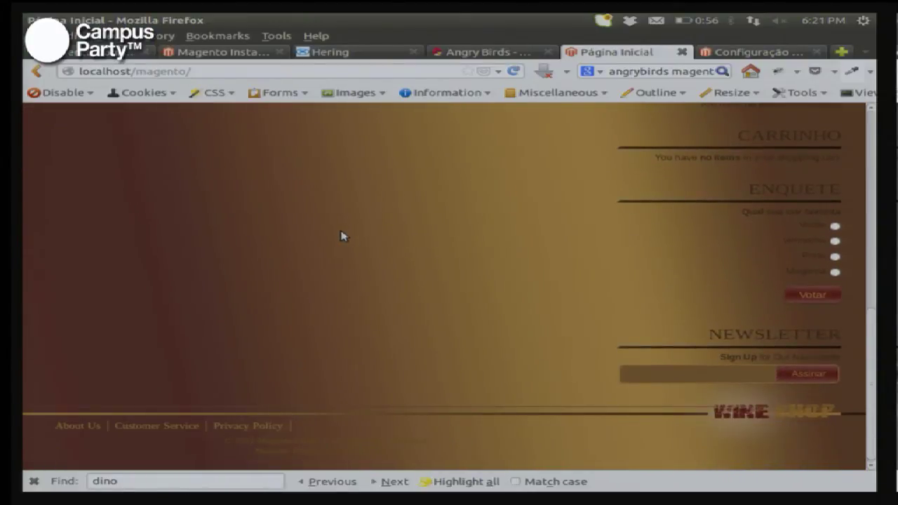
pyautogui.scroll(3, 342, 236)
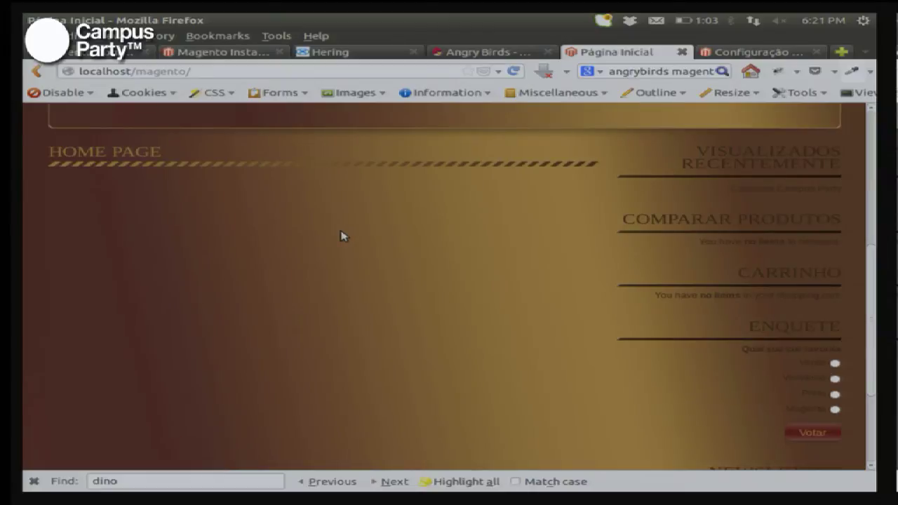
pyautogui.scroll(5, 343, 236)
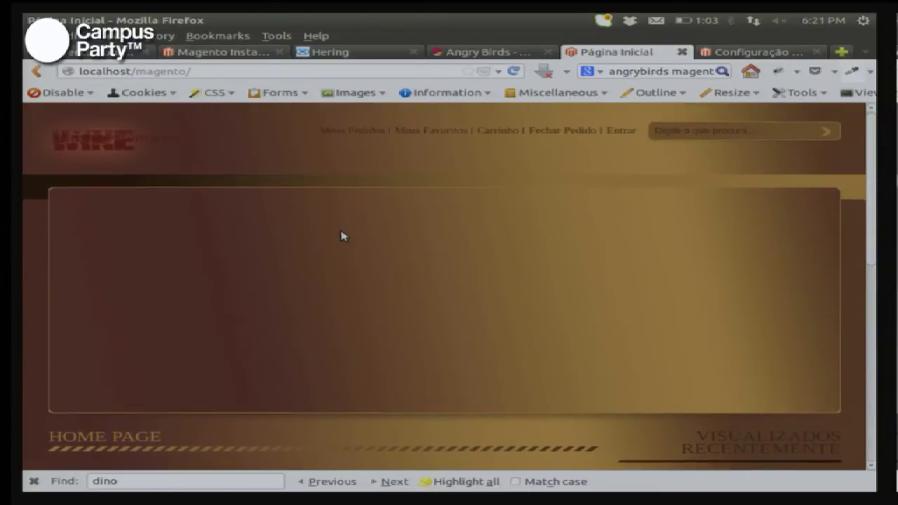
pyautogui.scroll(-4, 343, 237)
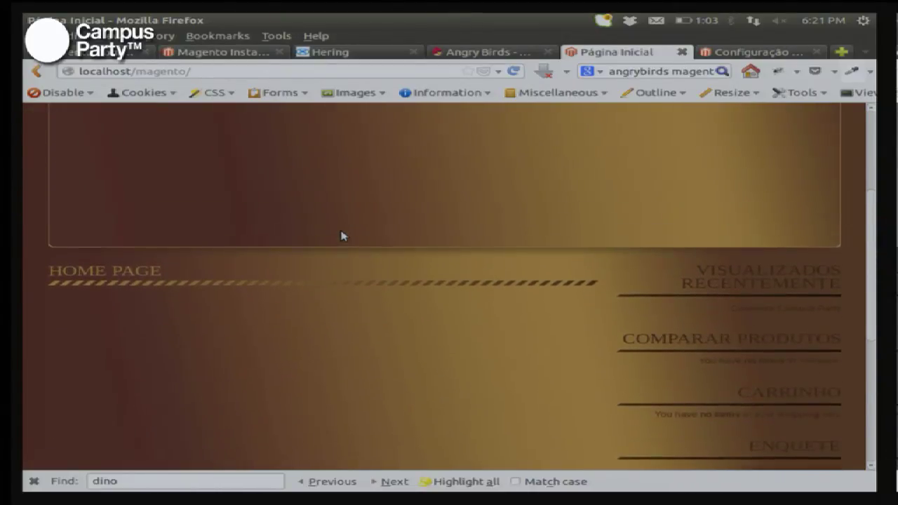
pyautogui.scroll(2, 343, 236)
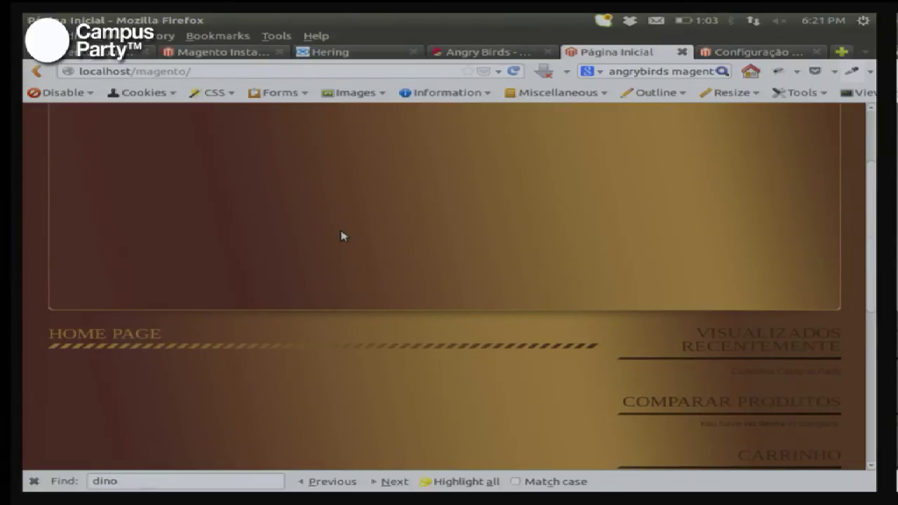
pyautogui.hotkey('alt', 'Tab')
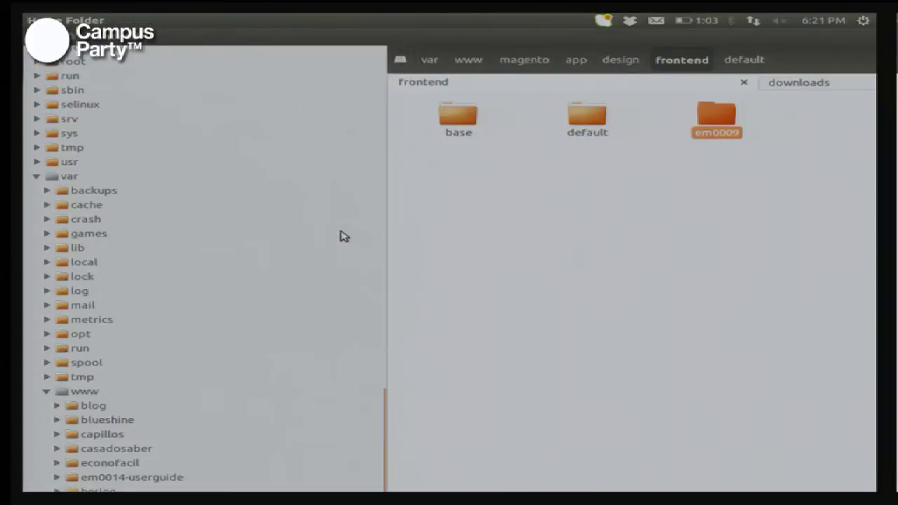
# Step: Rename install-em0009.phps to install-em0009.php in the magento folder
pyautogui.hotkey('alt', 'Up')
pyautogui.hotkey('alt', 'Up')
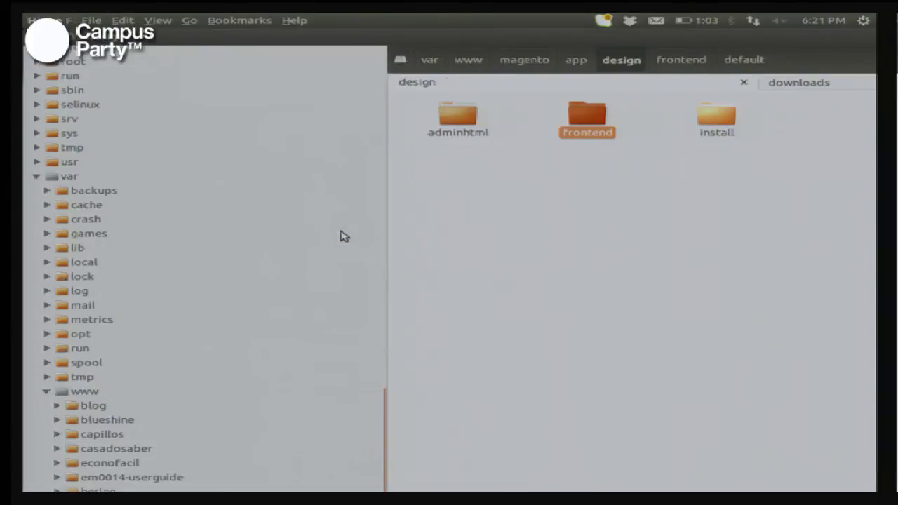
pyautogui.hotkey('alt', 'Up')
pyautogui.hotkey('alt', 'Down')
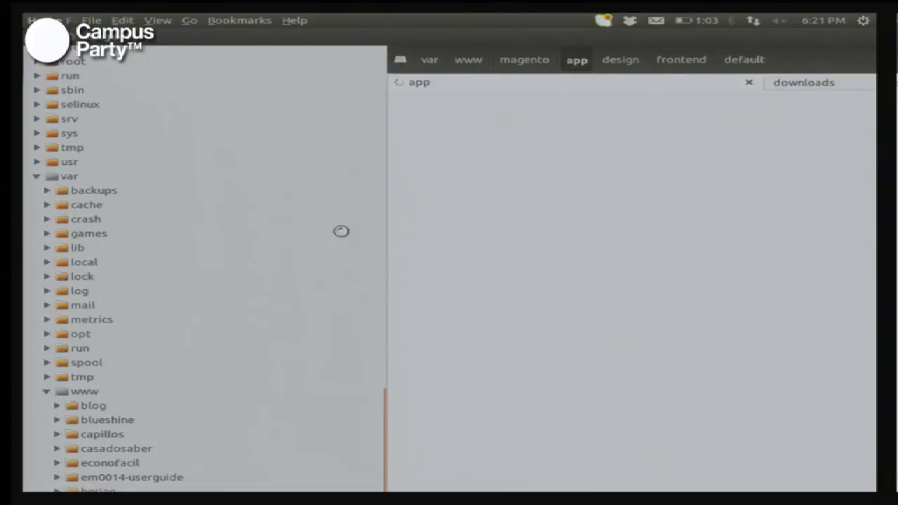
pyautogui.hotkey('alt', 'Up')
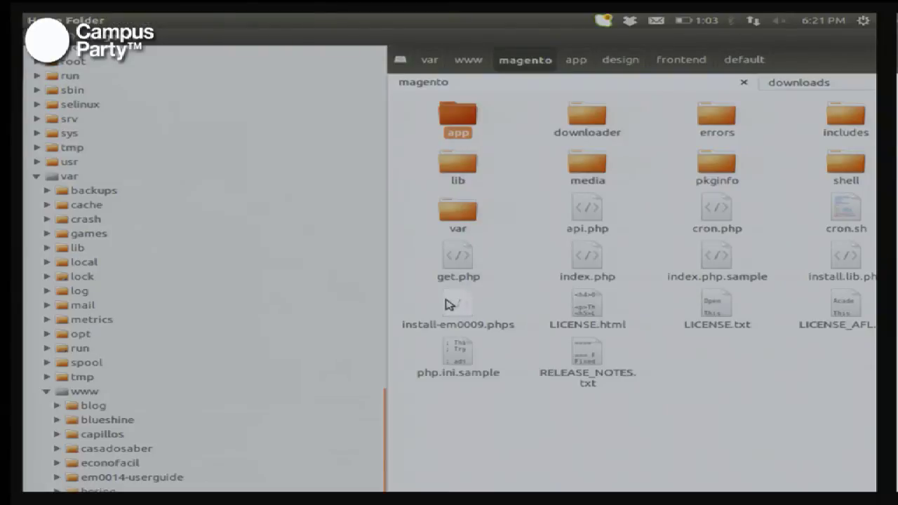
pyautogui.click(449, 306)
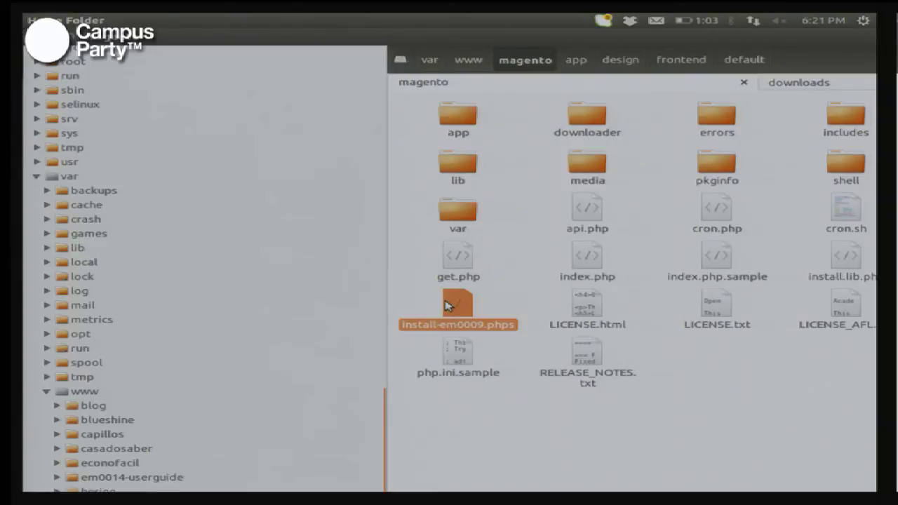
pyautogui.press('F2')
pyautogui.press('BackSpace')
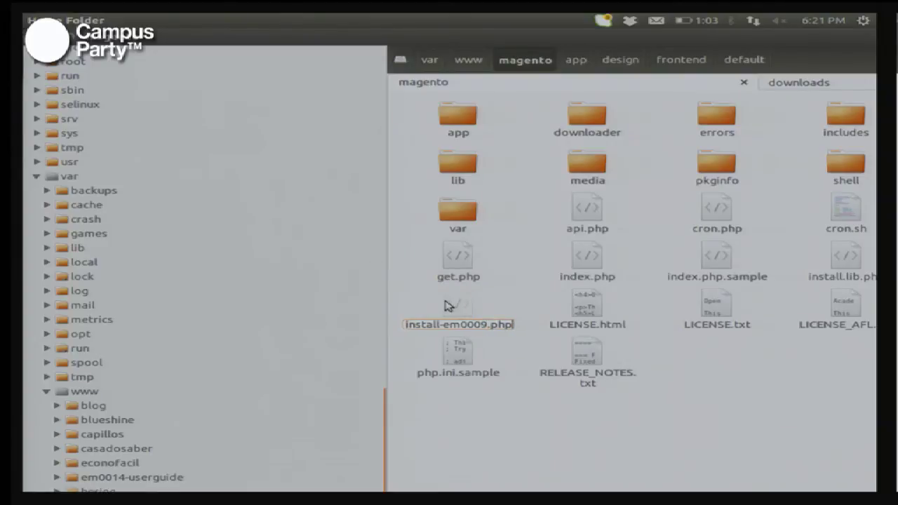
pyautogui.press('Return')
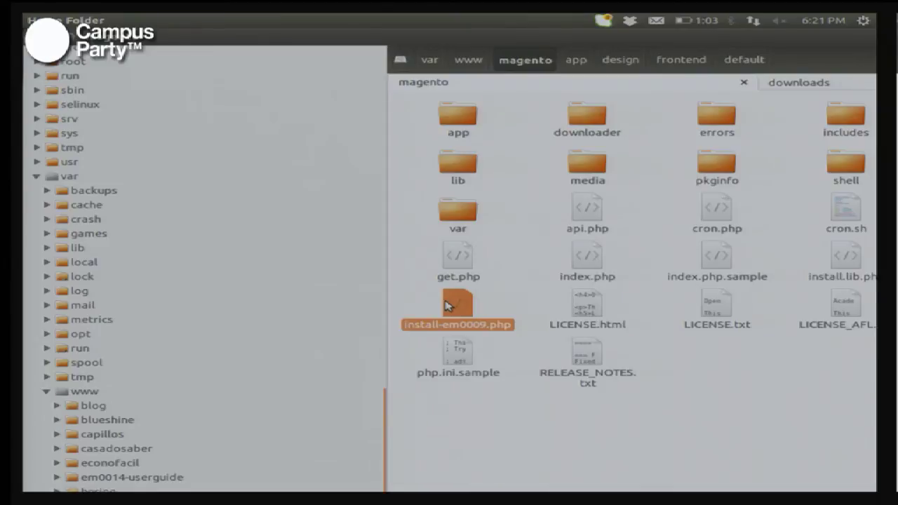
# Step: Open install-em0009.php in Kate from its context menu
pyautogui.rightClick(449, 306)
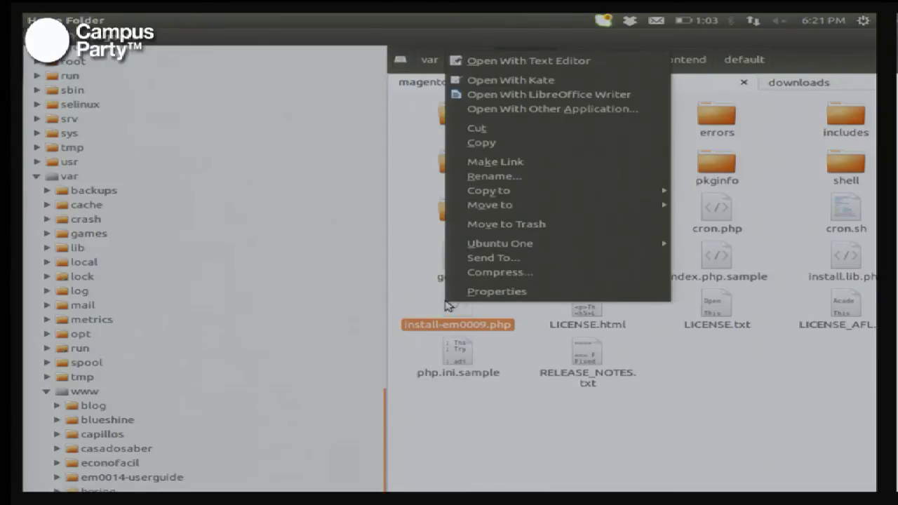
pyautogui.press('Down')
pyautogui.press('Down')
pyautogui.press('Escape')
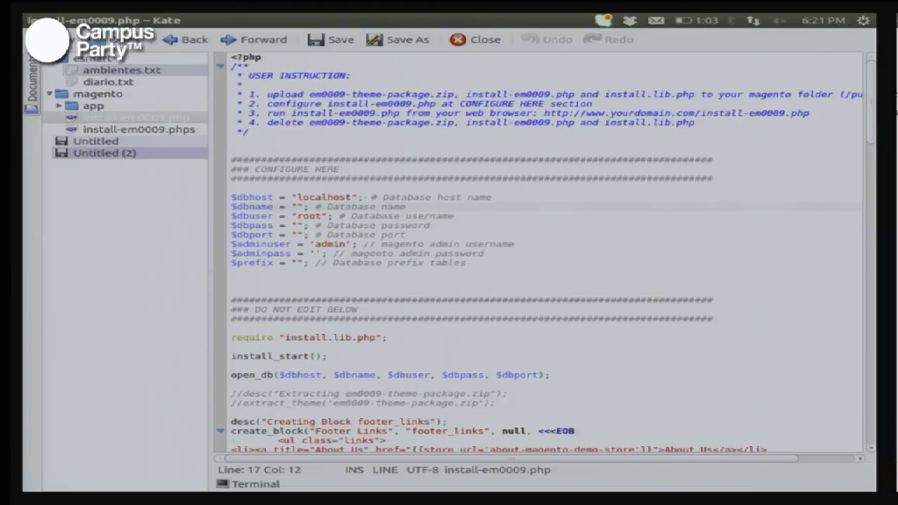
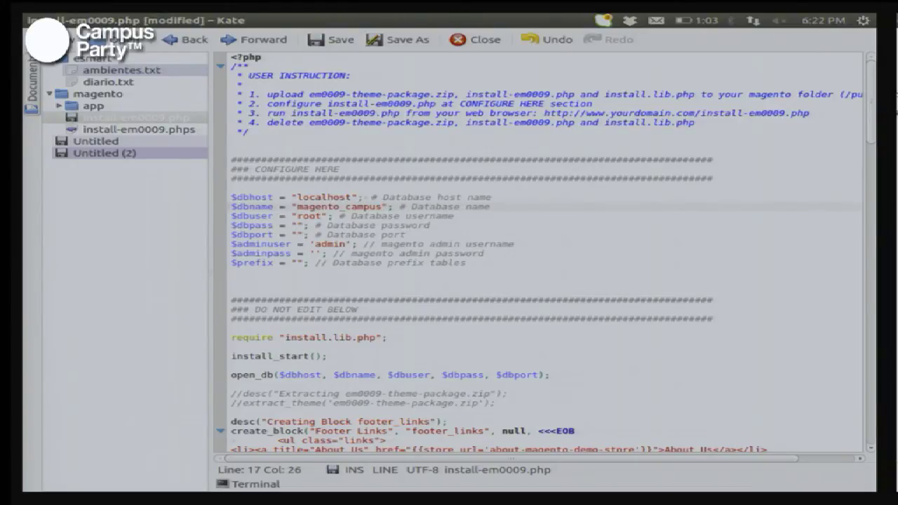
pyautogui.hotkey('ctrl', 'shift', 'Left')
pyautogui.hotkey('ctrl', 'c')
pyautogui.press('Down')
pyautogui.hotkey('ctrl', 'v')
pyautogui.press('Down')
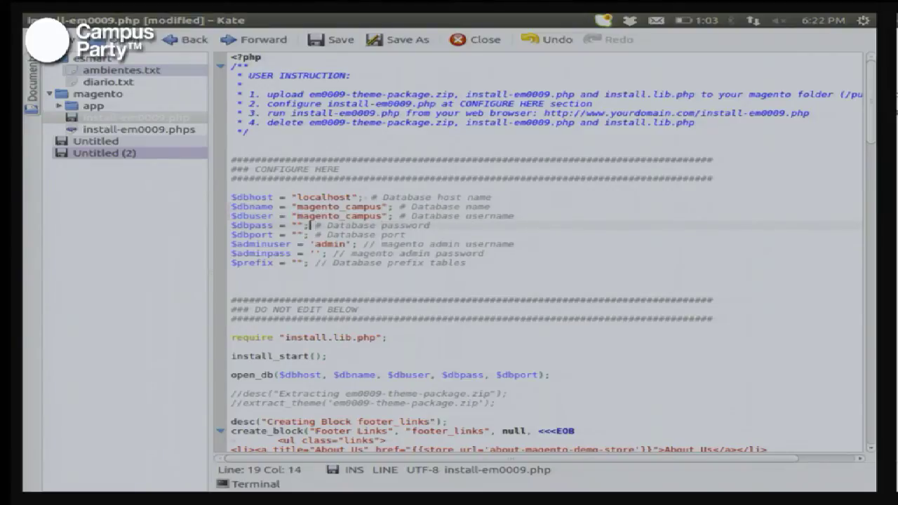
pyautogui.hotkey('ctrl', 'v')
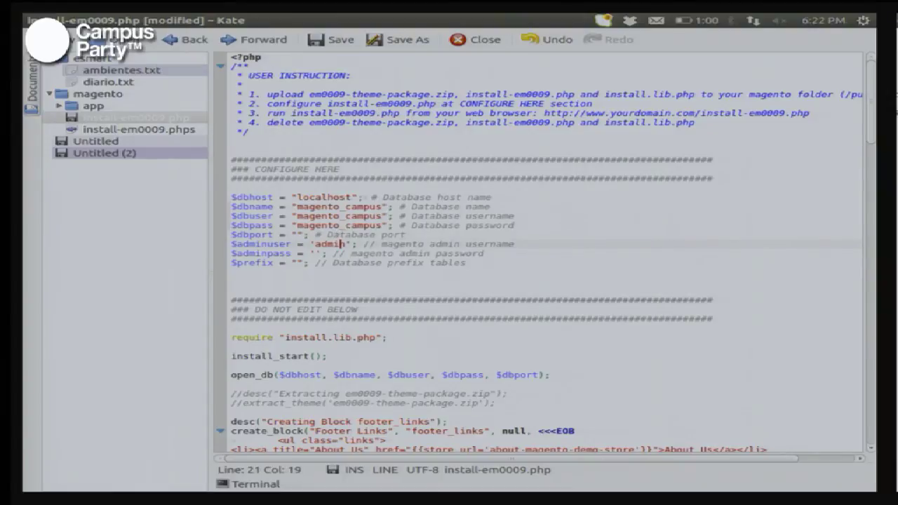
# Step: Replace the default Magento admin username and password with the new credentials and save the installer
pyautogui.hotkey('ctrl', 'shift', 'Left')
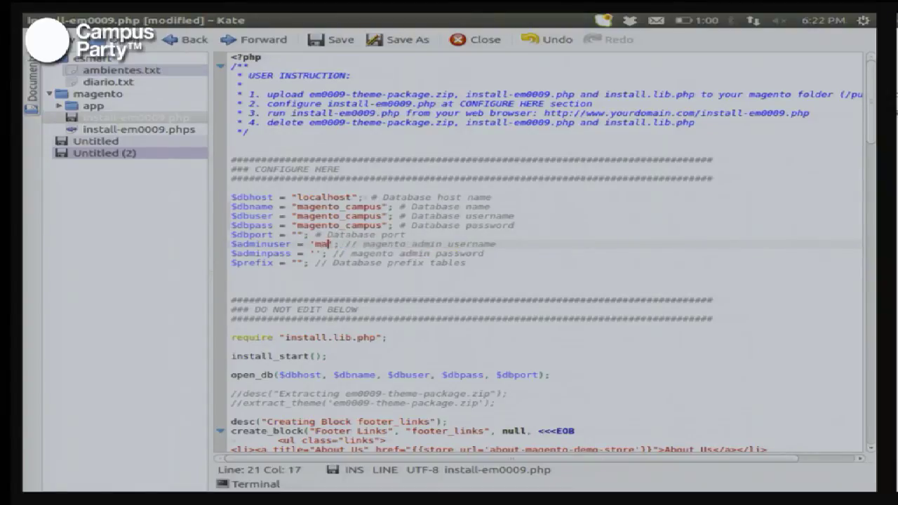
pyautogui.press('Down')
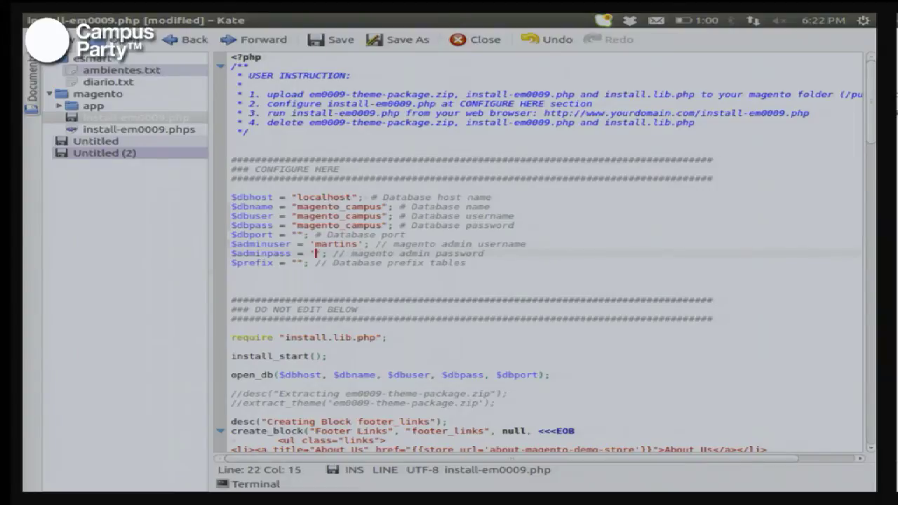
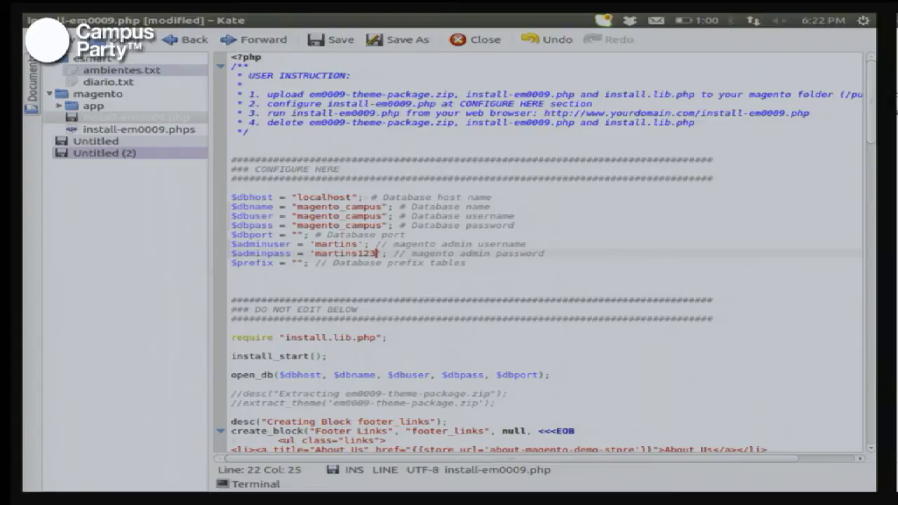
pyautogui.hotkey('ctrl', 's')
pyautogui.hotkey('alt', 'Tab')
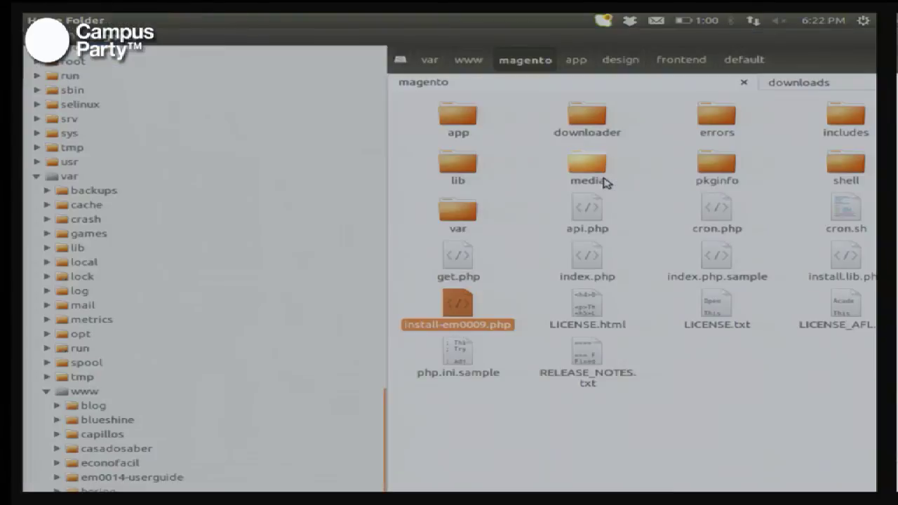
# Step: Load localhost/magento/install-em0009.php in Firefox using the copied installer file name
pyautogui.press('F2')
pyautogui.hotkey('ctrl', 'a')
pyautogui.hotkey('ctrl', 'c')
pyautogui.hotkey('alt', 'Tab')
pyautogui.hotkey('alt', 'Tab')
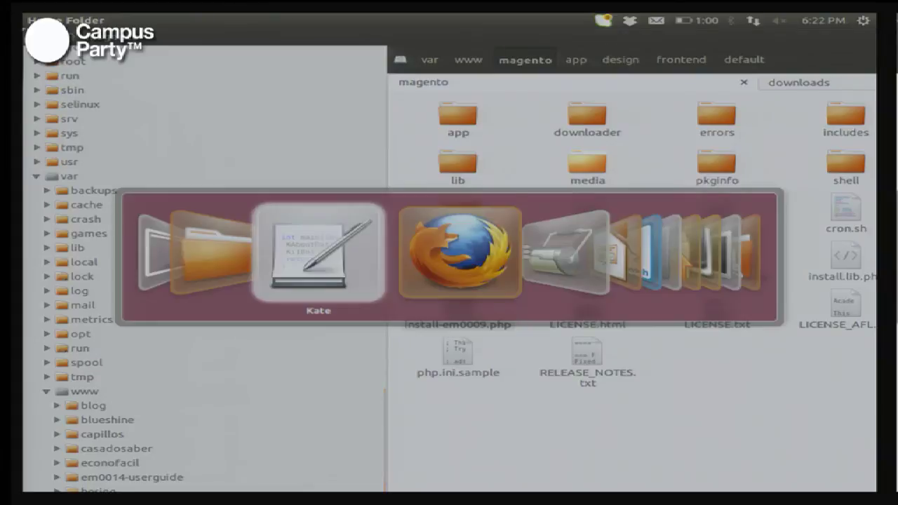
pyautogui.click(250, 77)
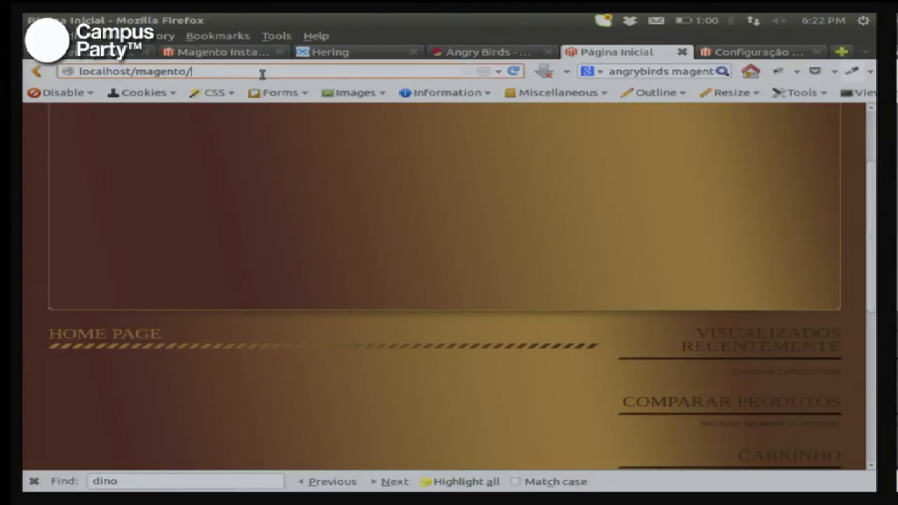
pyautogui.hotkey('ctrl', 'v')
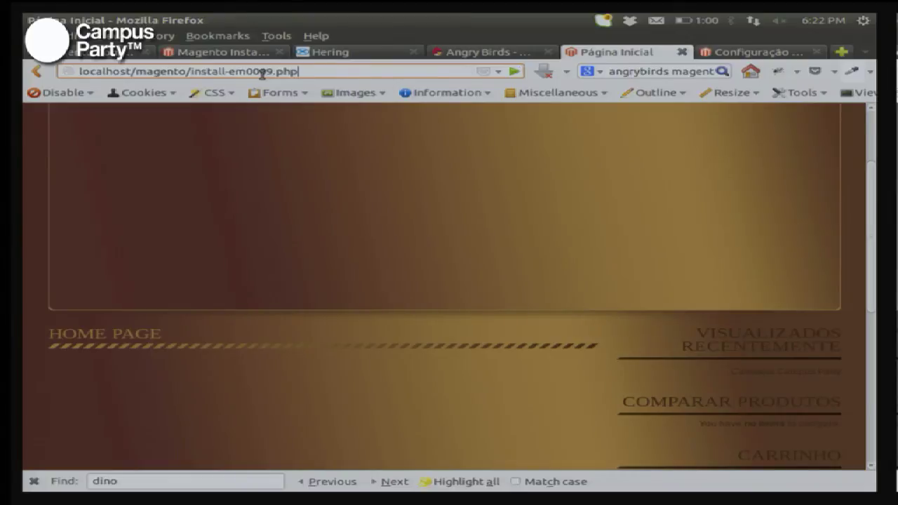
pyautogui.press('Return')
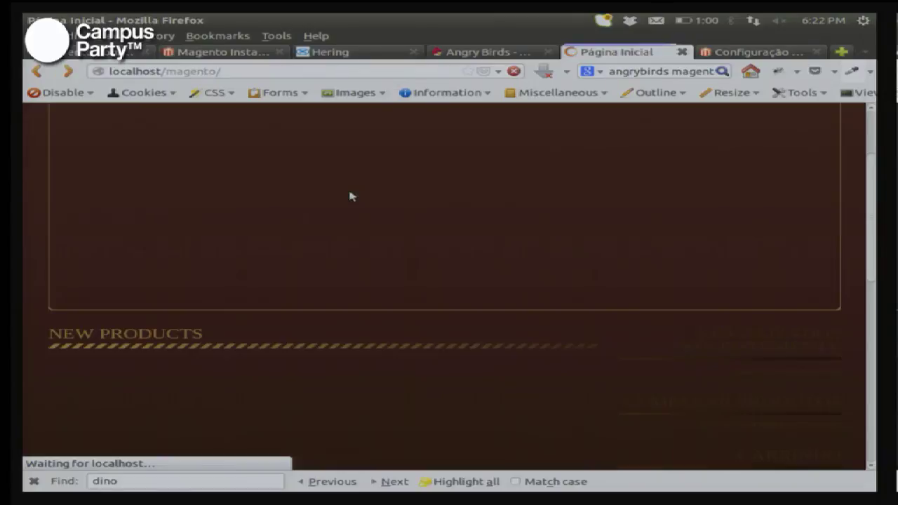
# Step: Scroll through the storefront's new wine-theme banners, then advance the talk to the 'Integração com Correios' slide
pyautogui.scroll(-1, 351, 196)
pyautogui.scroll(1, 350, 196)
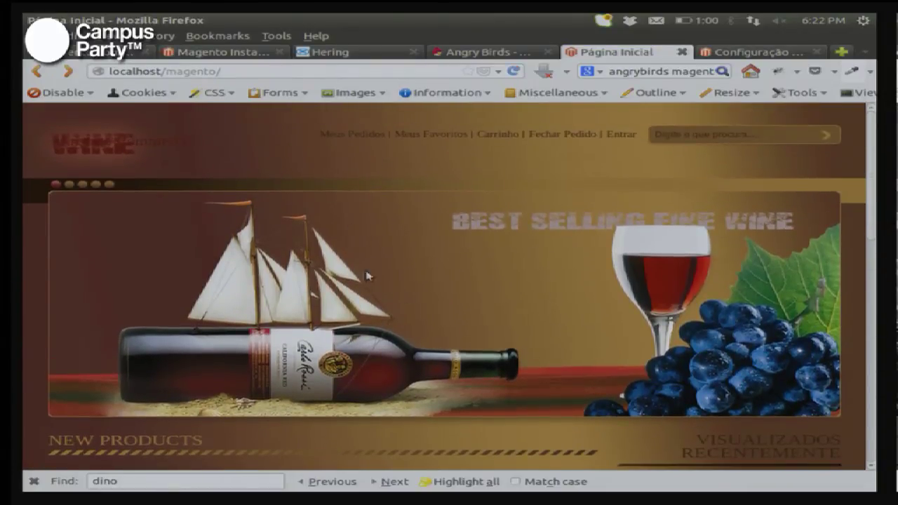
pyautogui.scroll(-5, 506, 322)
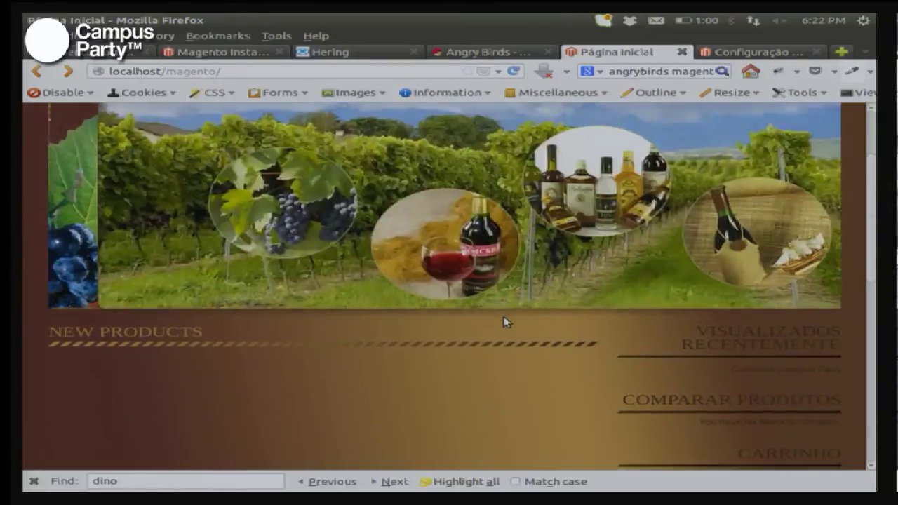
pyautogui.scroll(5, 507, 322)
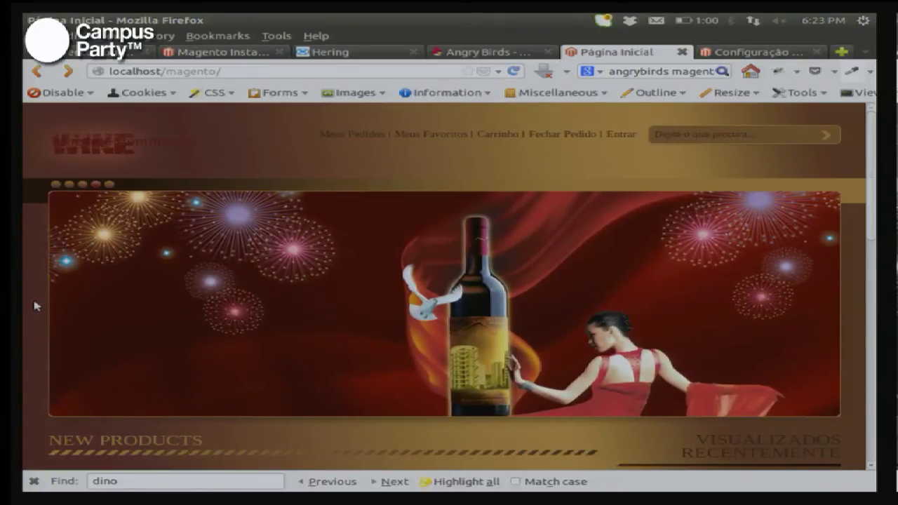
pyautogui.scroll(-4, 367, 316)
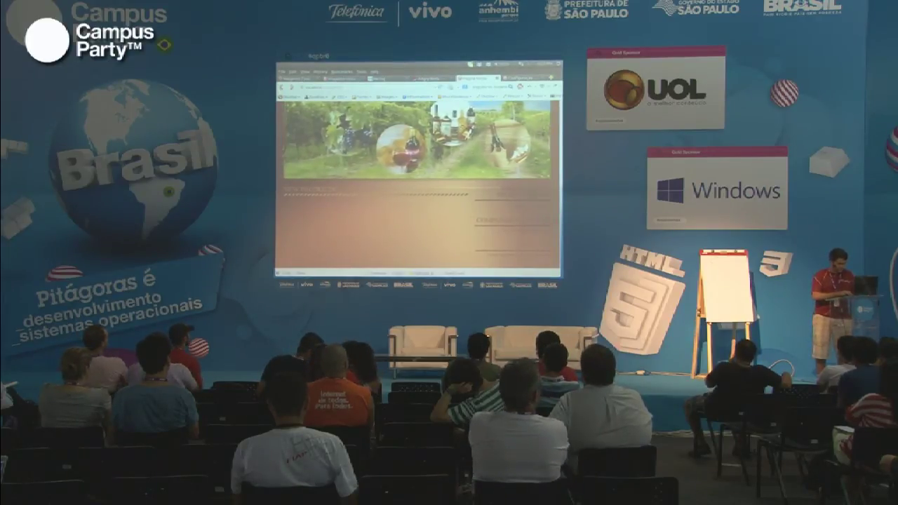
pyautogui.hotkey('alt', 'Tab')
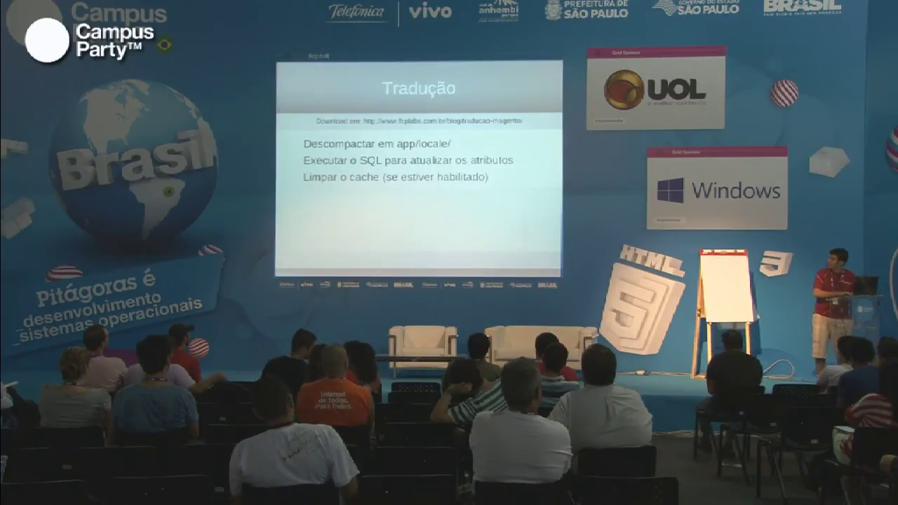
pyautogui.press('Right')
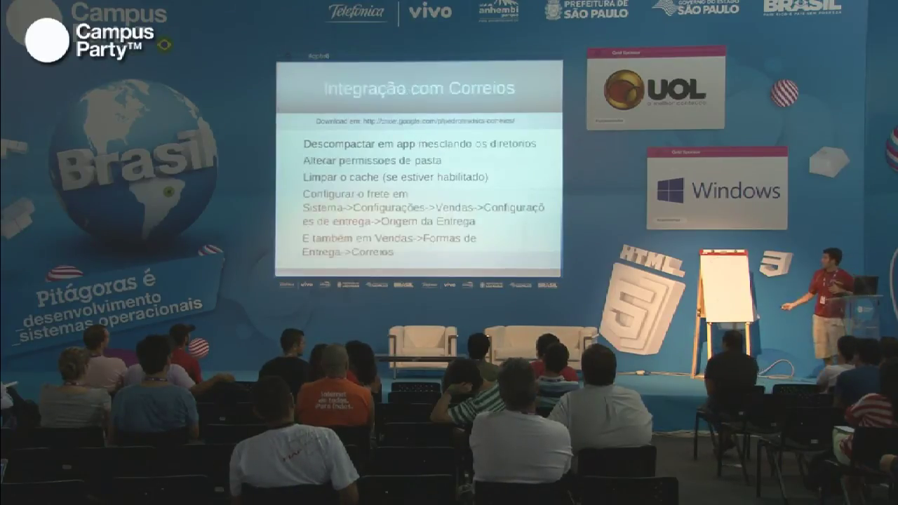